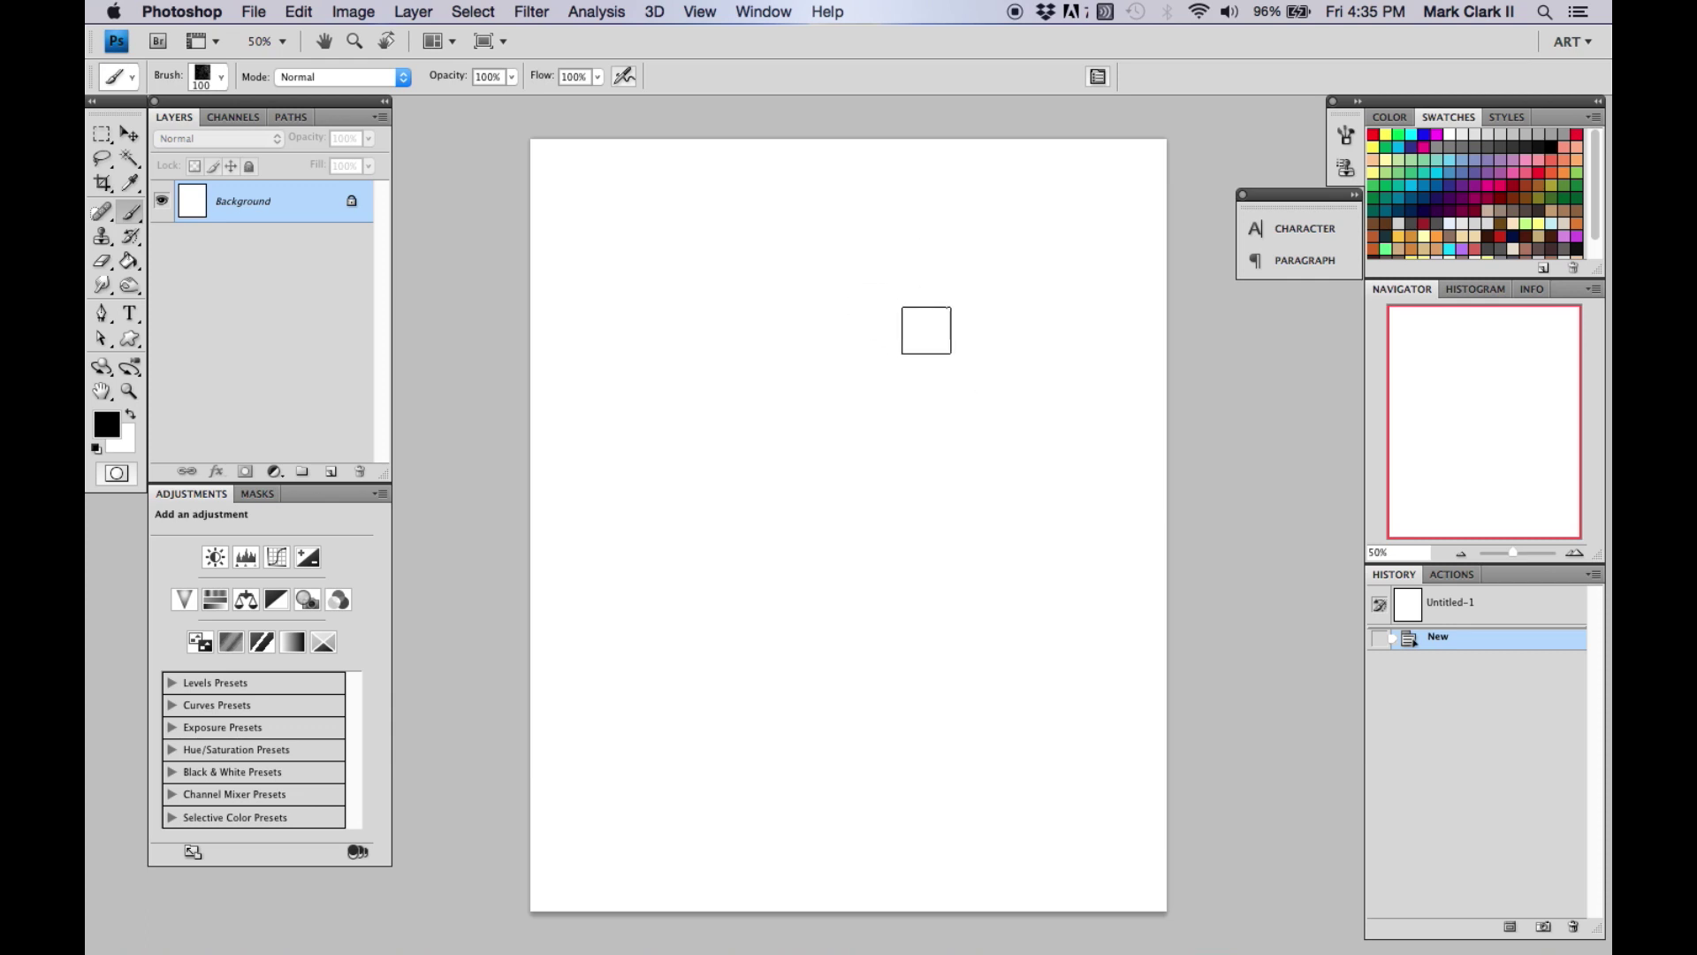
Reduce the brush size to 1 px
{"action": "key", "text": "bracketleft"}
{"action": "key", "text": "bracketleft"}
{"action": "key", "text": "bracketleft"}
{"action": "key", "text": "bracketleft"}
{"action": "key", "text": "bracketleft"}
{"action": "key", "text": "bracketleft"}
{"action": "key", "text": "bracketleft"}
{"action": "key", "text": "bracketleft"}
{"action": "key", "text": "bracketleft"}
{"action": "key", "text": "bracketleft"}
{"action": "key", "text": "bracketleft"}
{"action": "key", "text": "bracketleft"}
{"action": "key", "text": "bracketleft"}
{"action": "key", "text": "bracketleft"}
{"action": "key", "text": "bracketleft"}
Crop the canvas to a square area selected from its upper-left corner, and clear the selection
{"action": "left_click", "coordinate": [106, 138]}
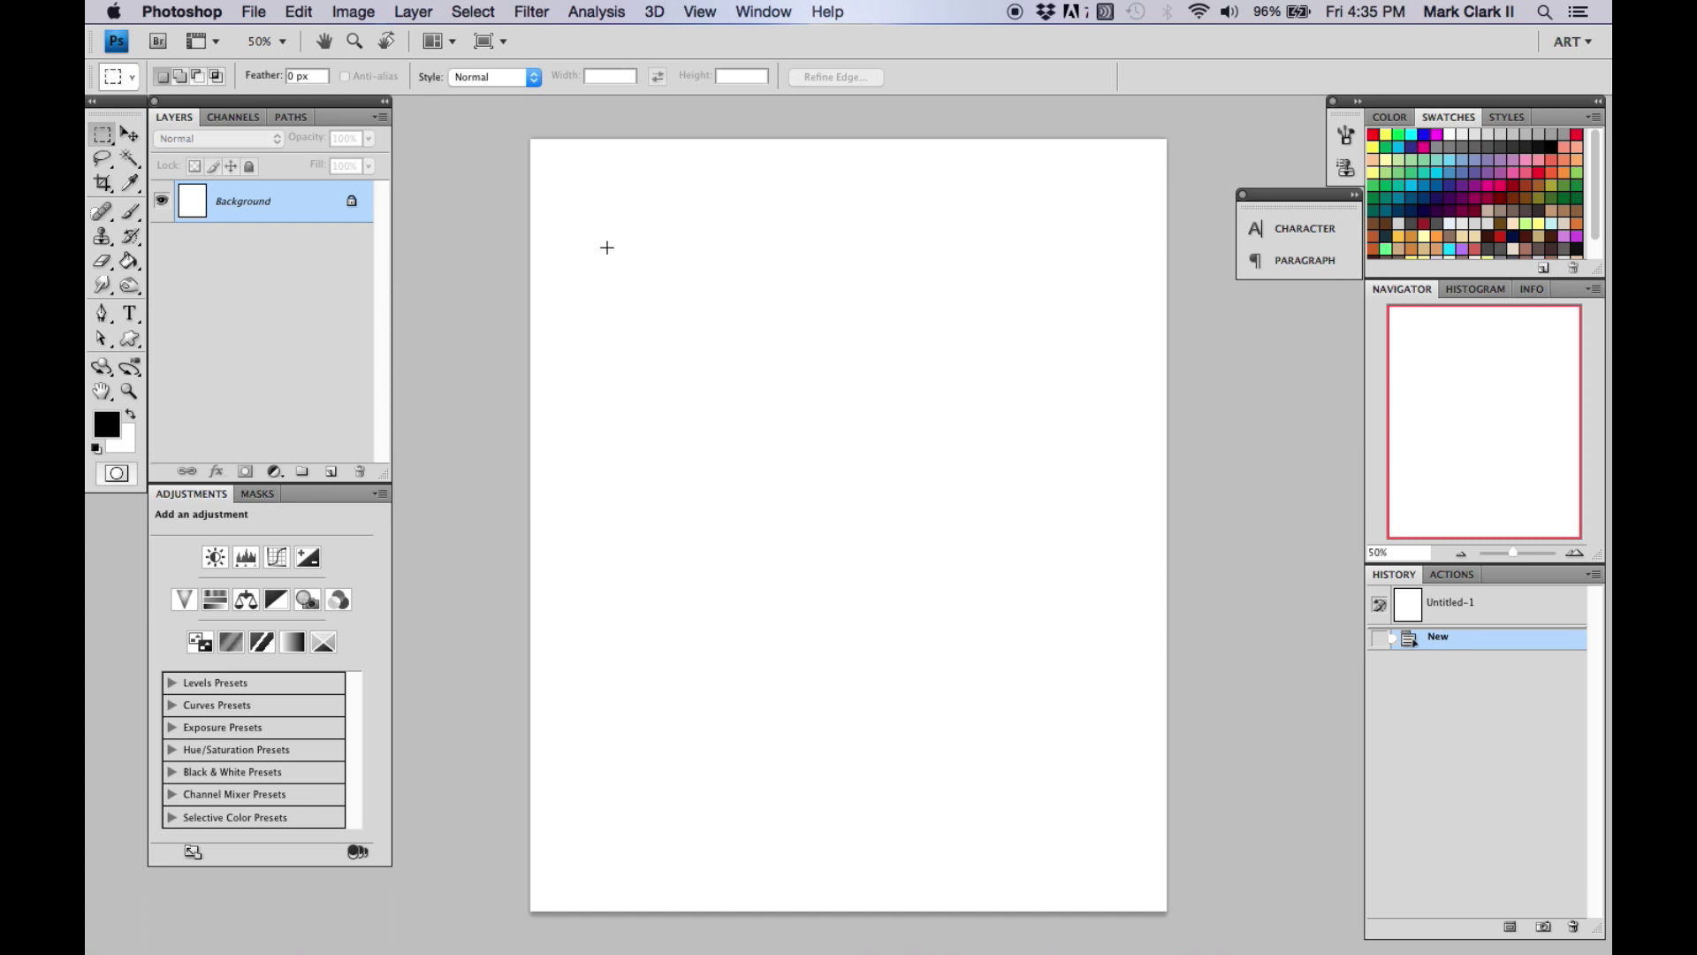
{"action": "left_click", "coordinate": [1461, 553]}
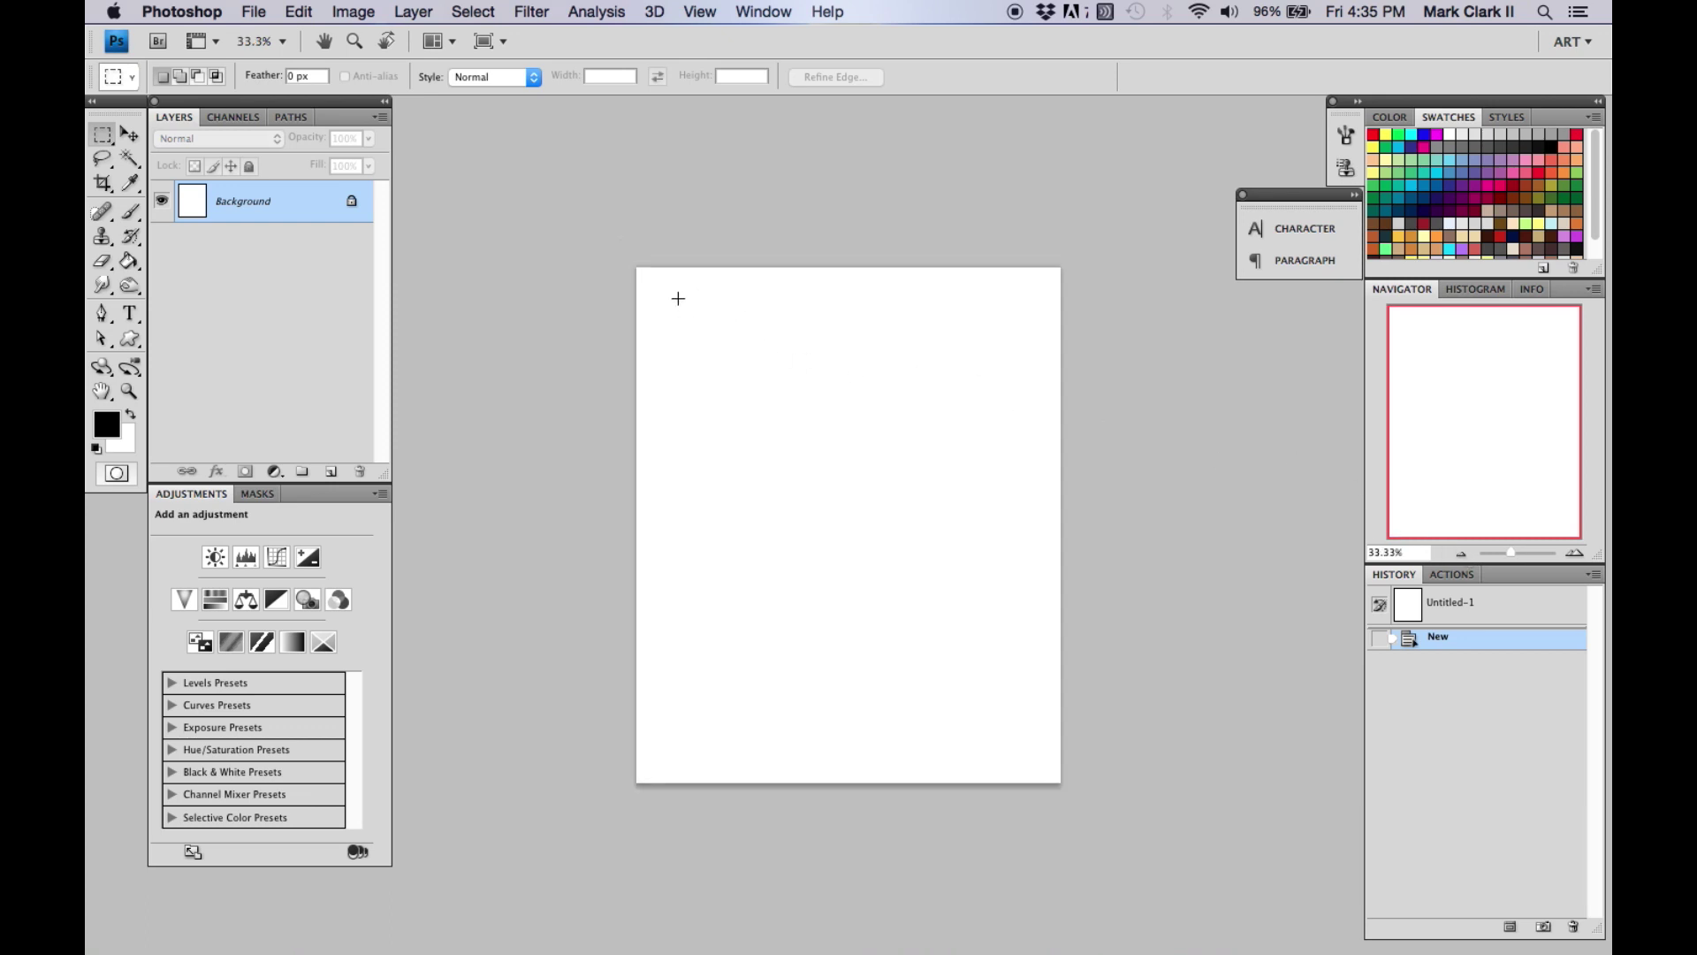
{"action": "left_click_drag", "start_coordinate": [637, 268], "coordinate": [888, 442]}
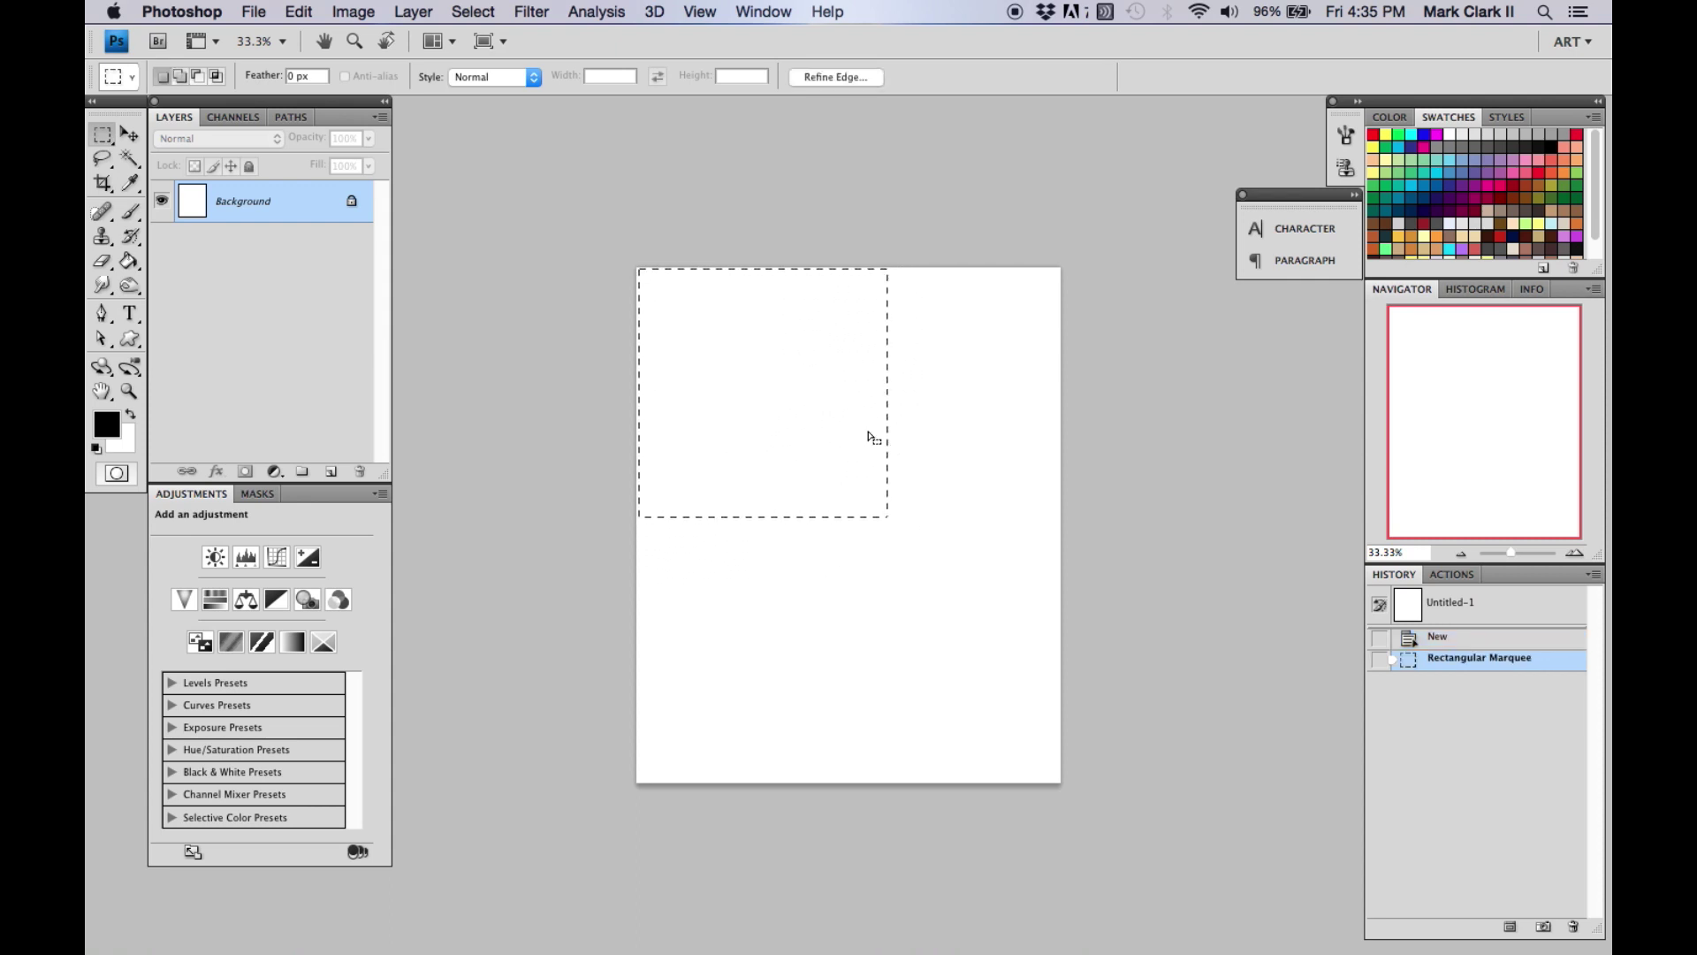
{"action": "left_click", "coordinate": [353, 11]}
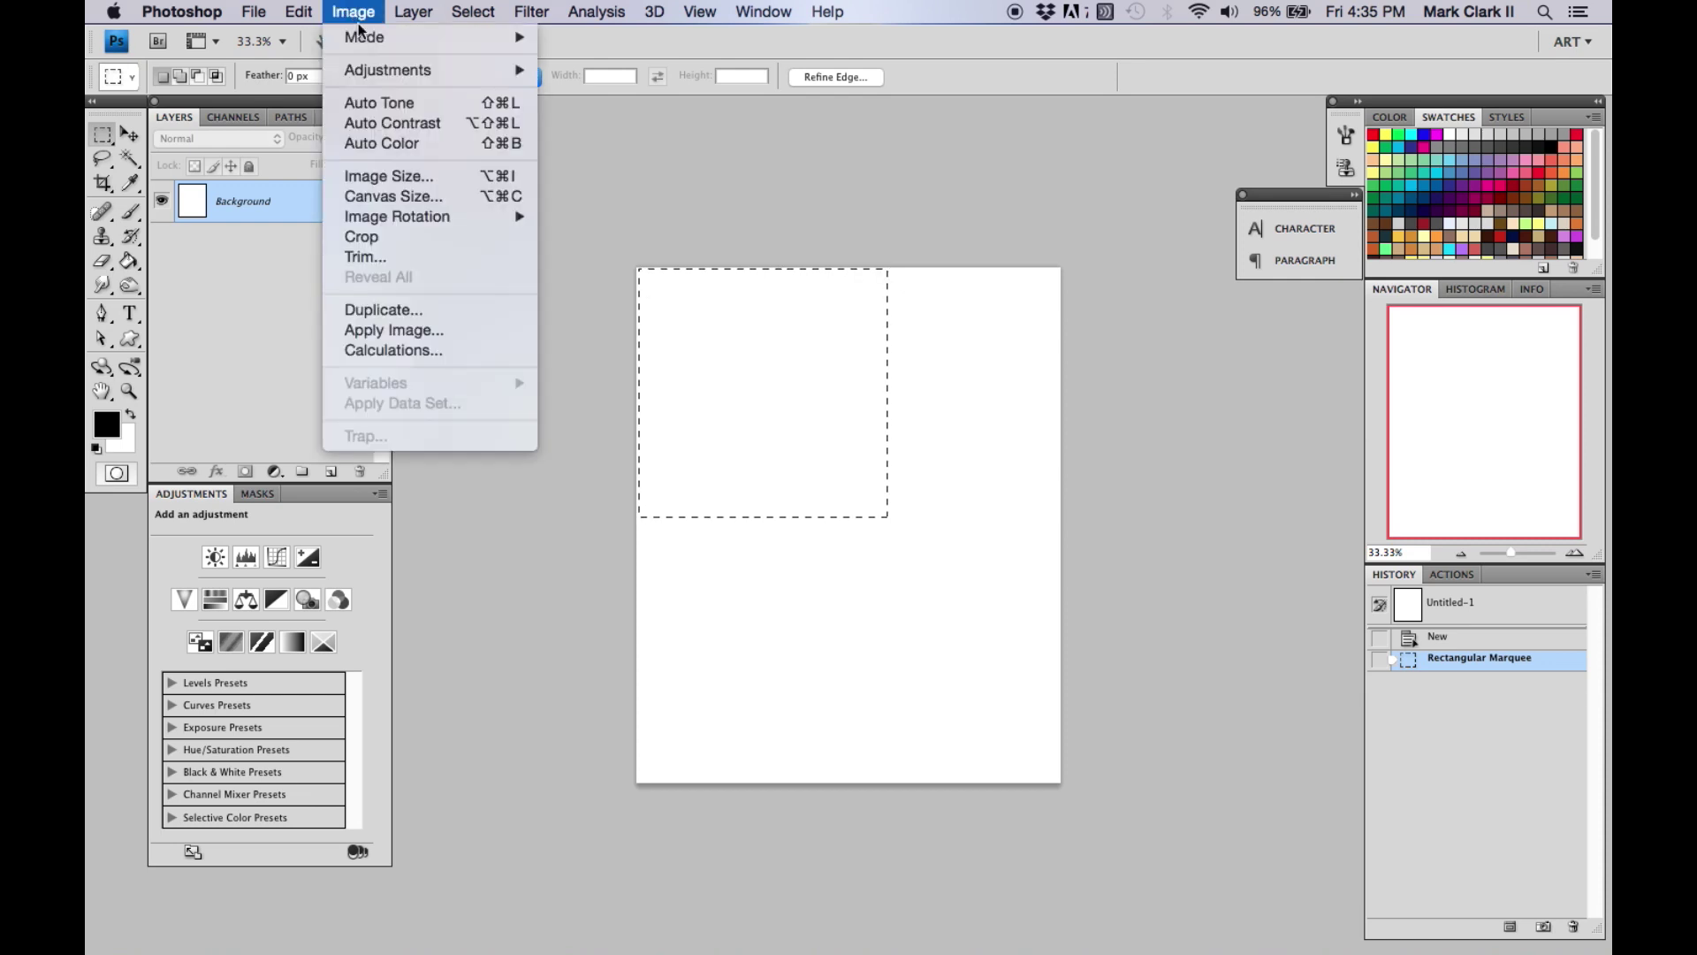
{"action": "left_click", "coordinate": [385, 237]}
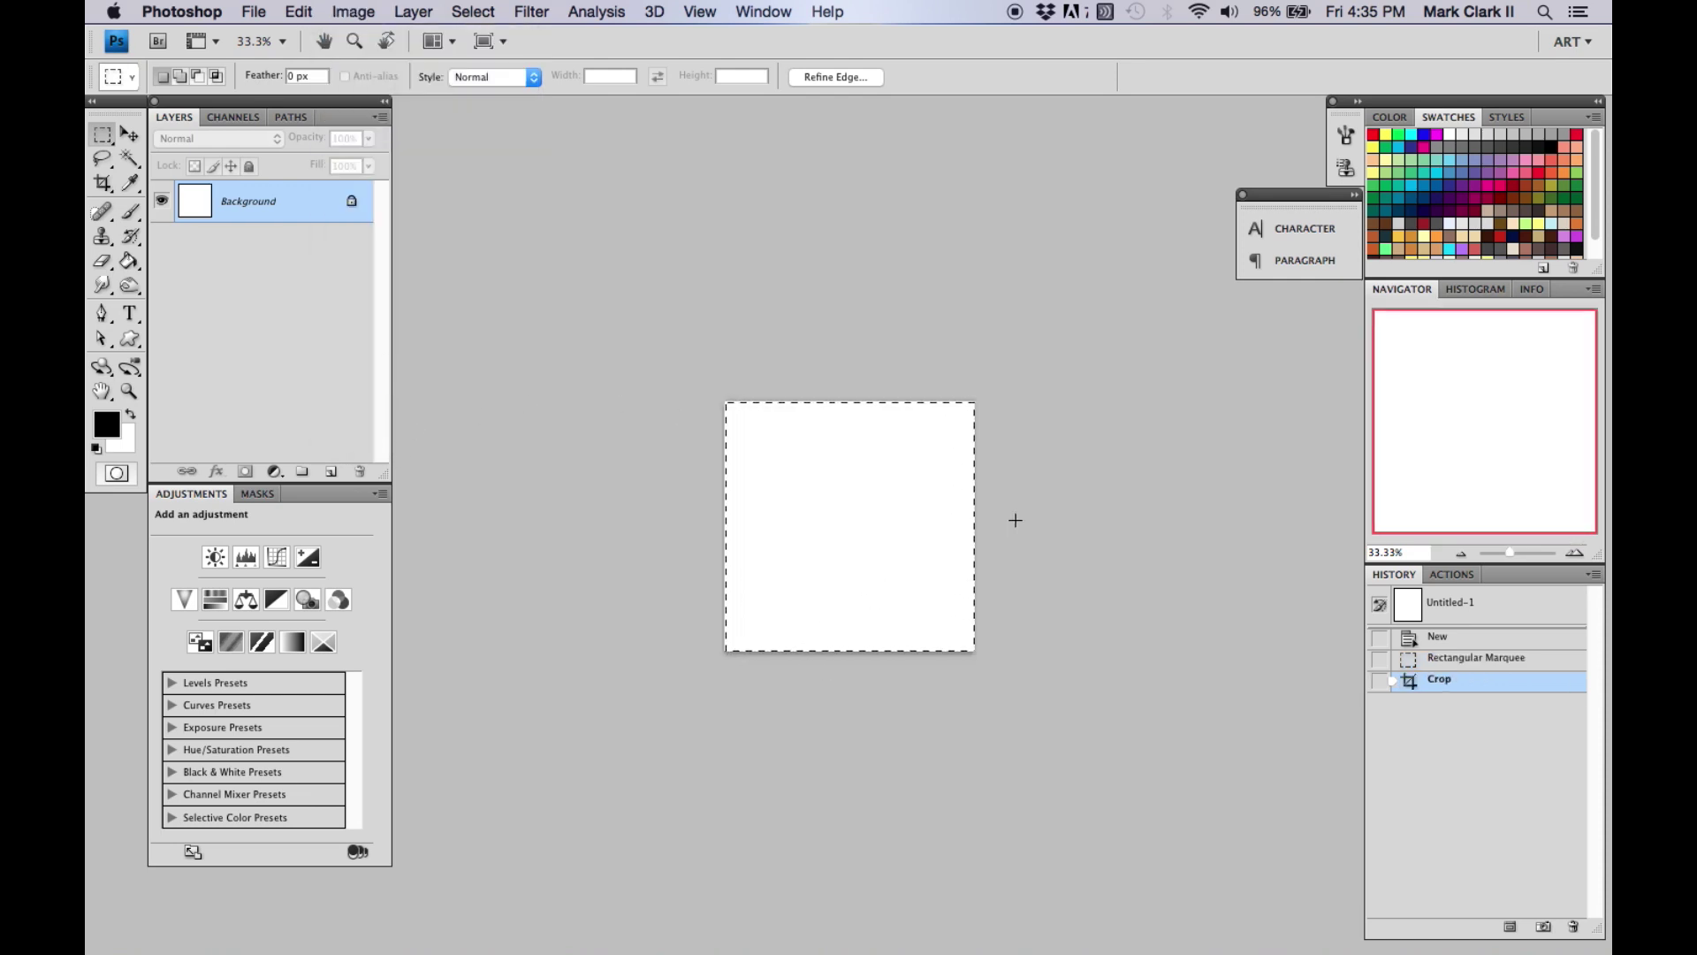
{"action": "key", "text": "super+d"}
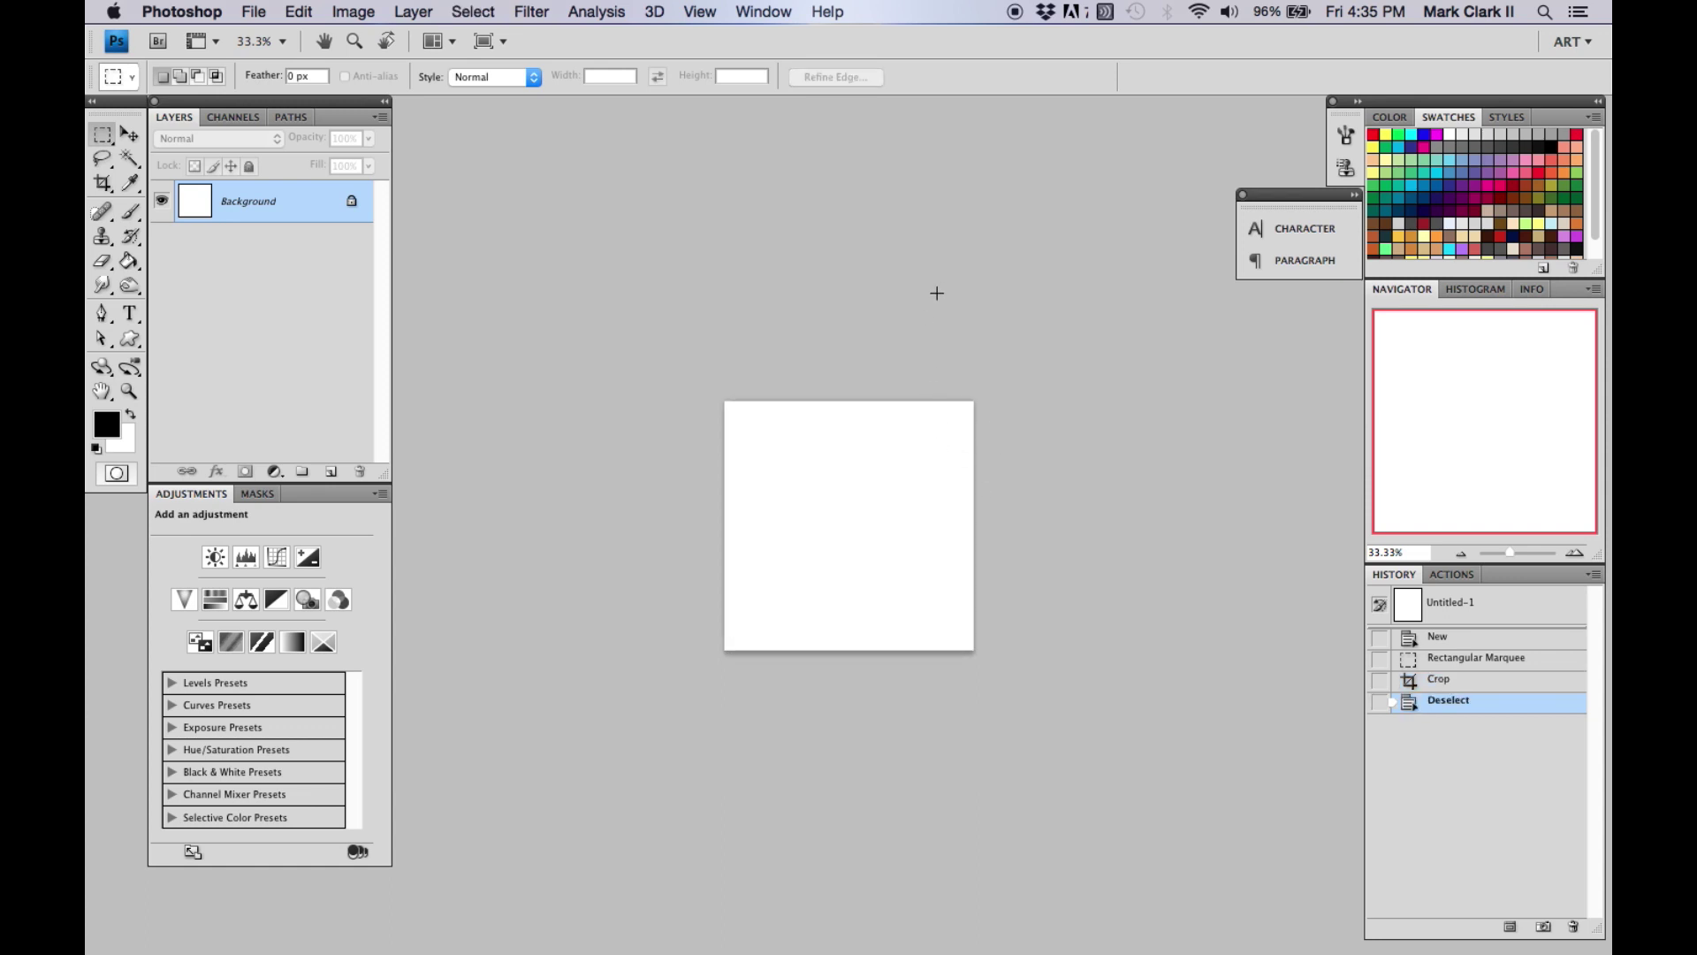
Select a square area near the middle of the canvas with the Rectangular Marquee and fill it with black
{"action": "left_click", "coordinate": [1577, 554]}
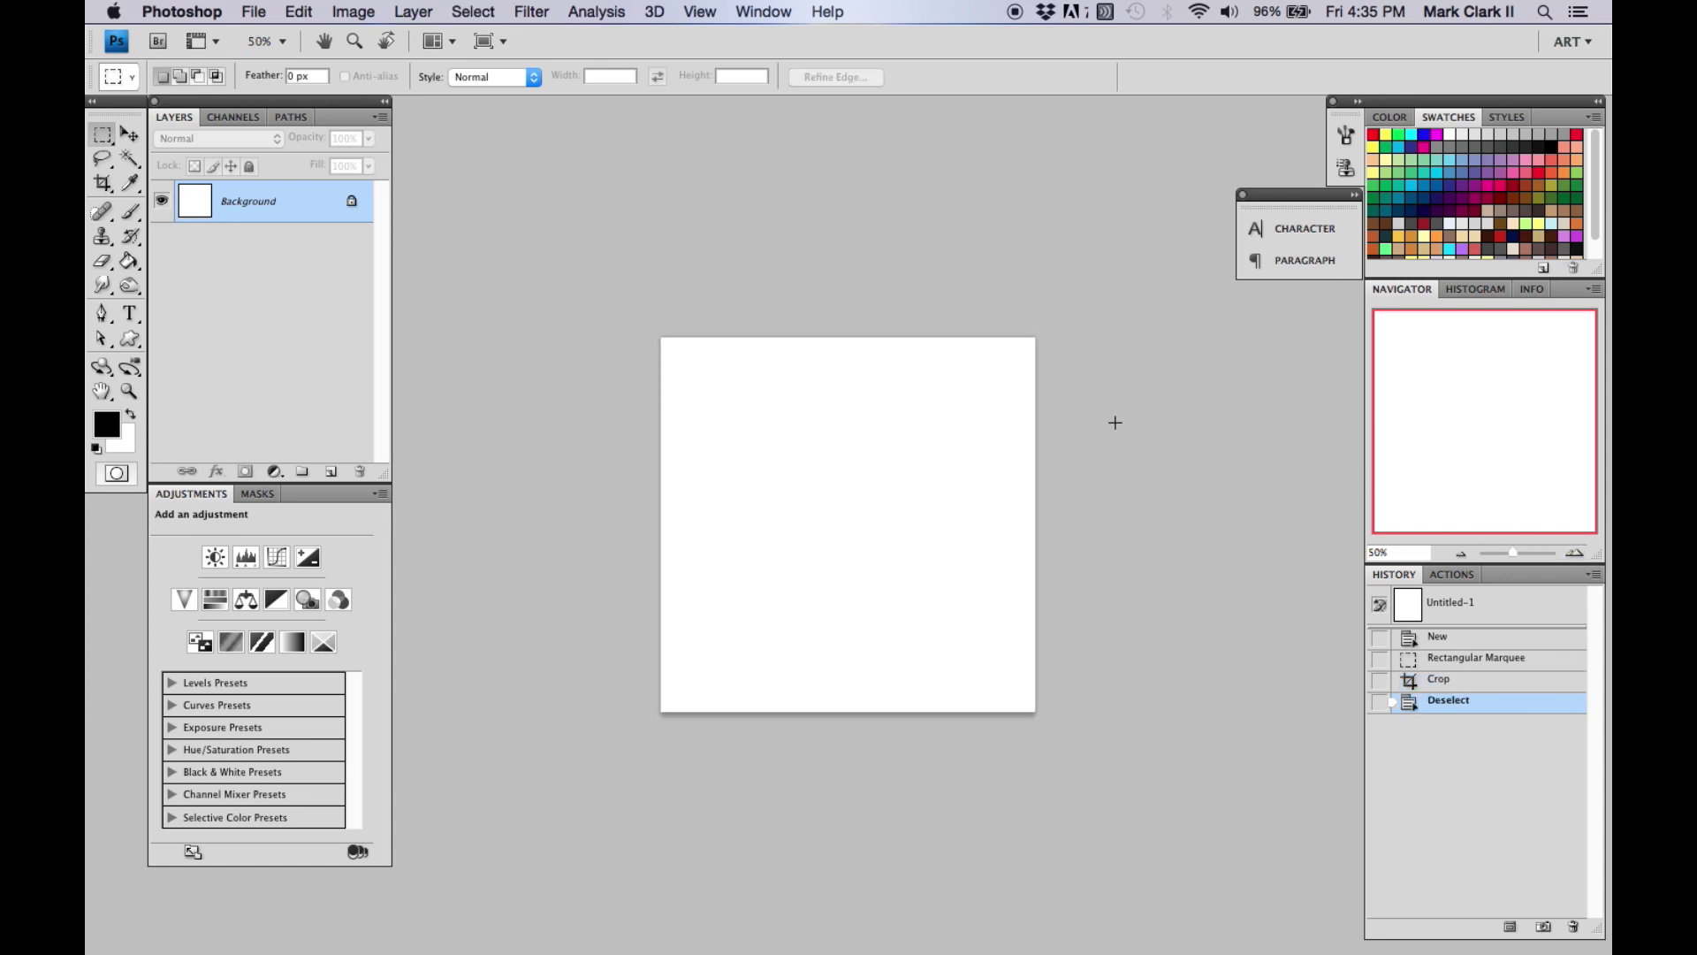
{"action": "left_click", "coordinate": [103, 144]}
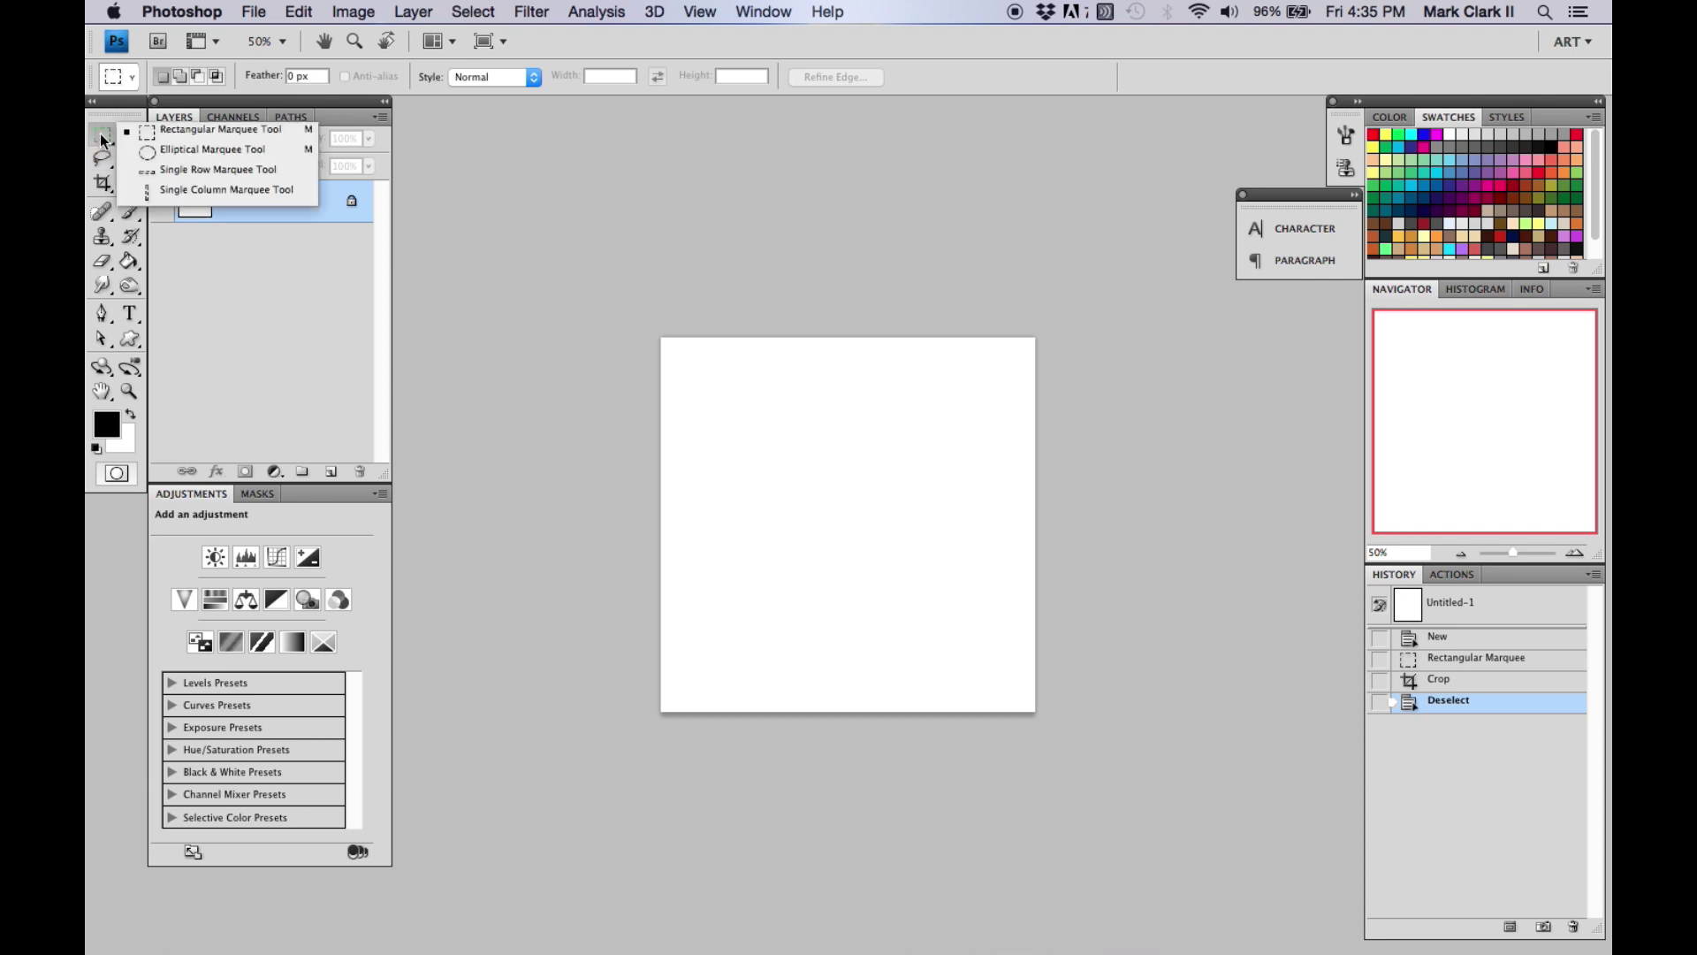
{"action": "left_click", "coordinate": [103, 139]}
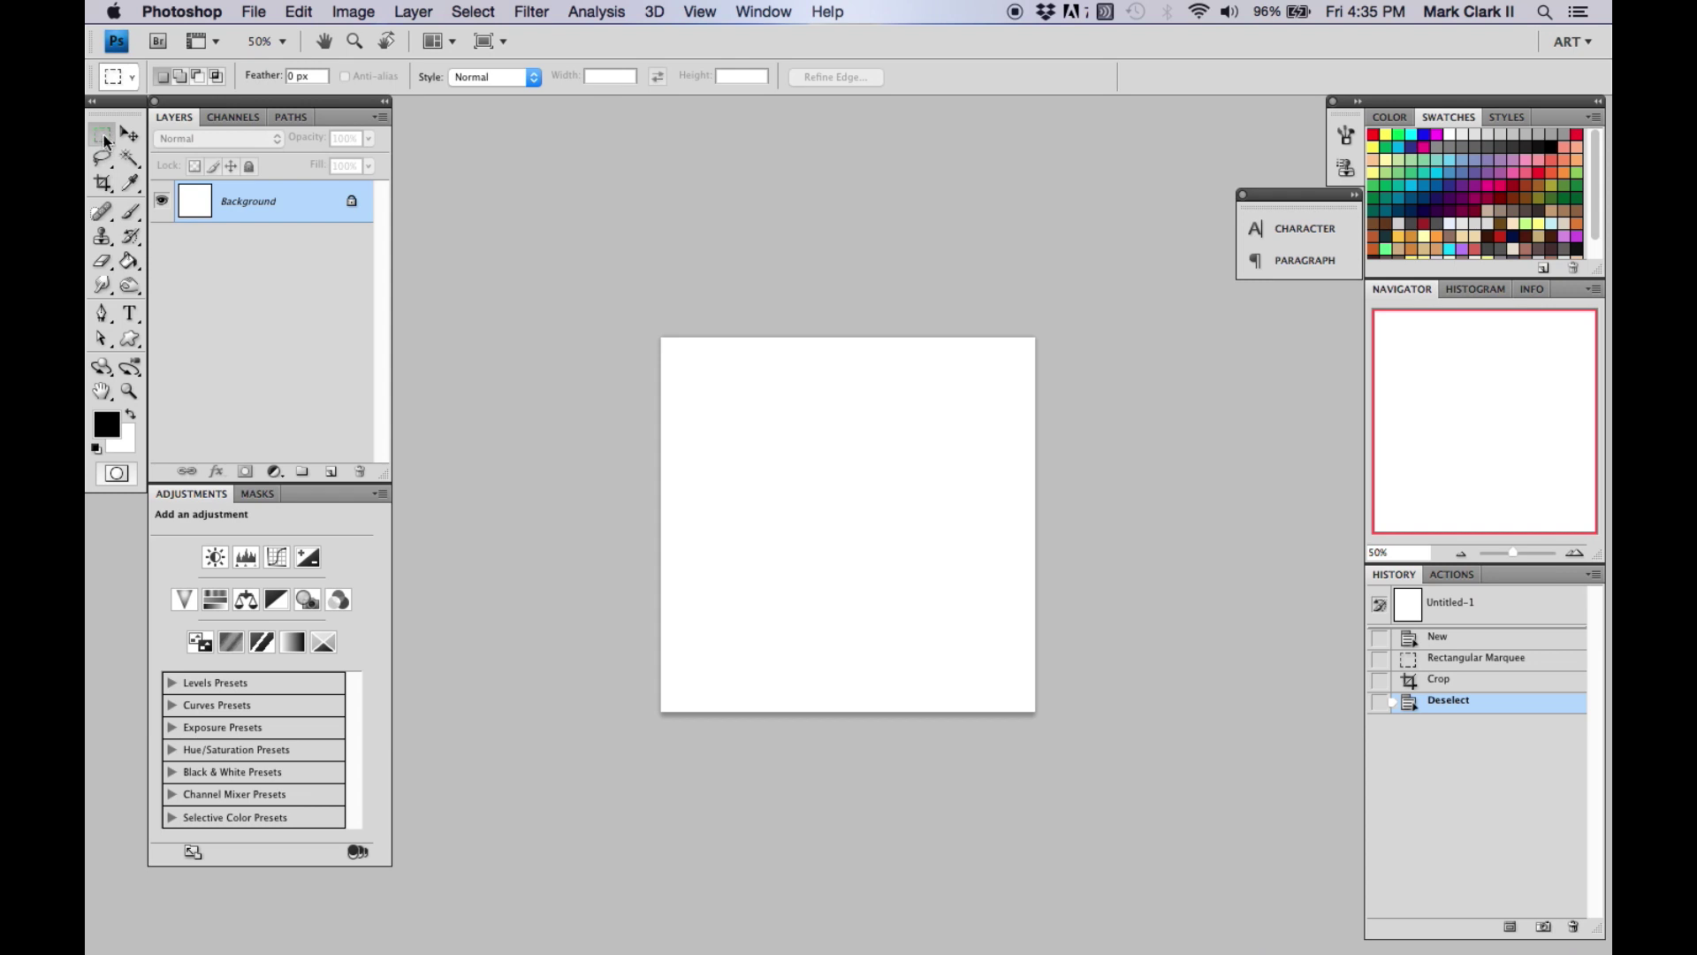
{"action": "left_click", "coordinate": [105, 144]}
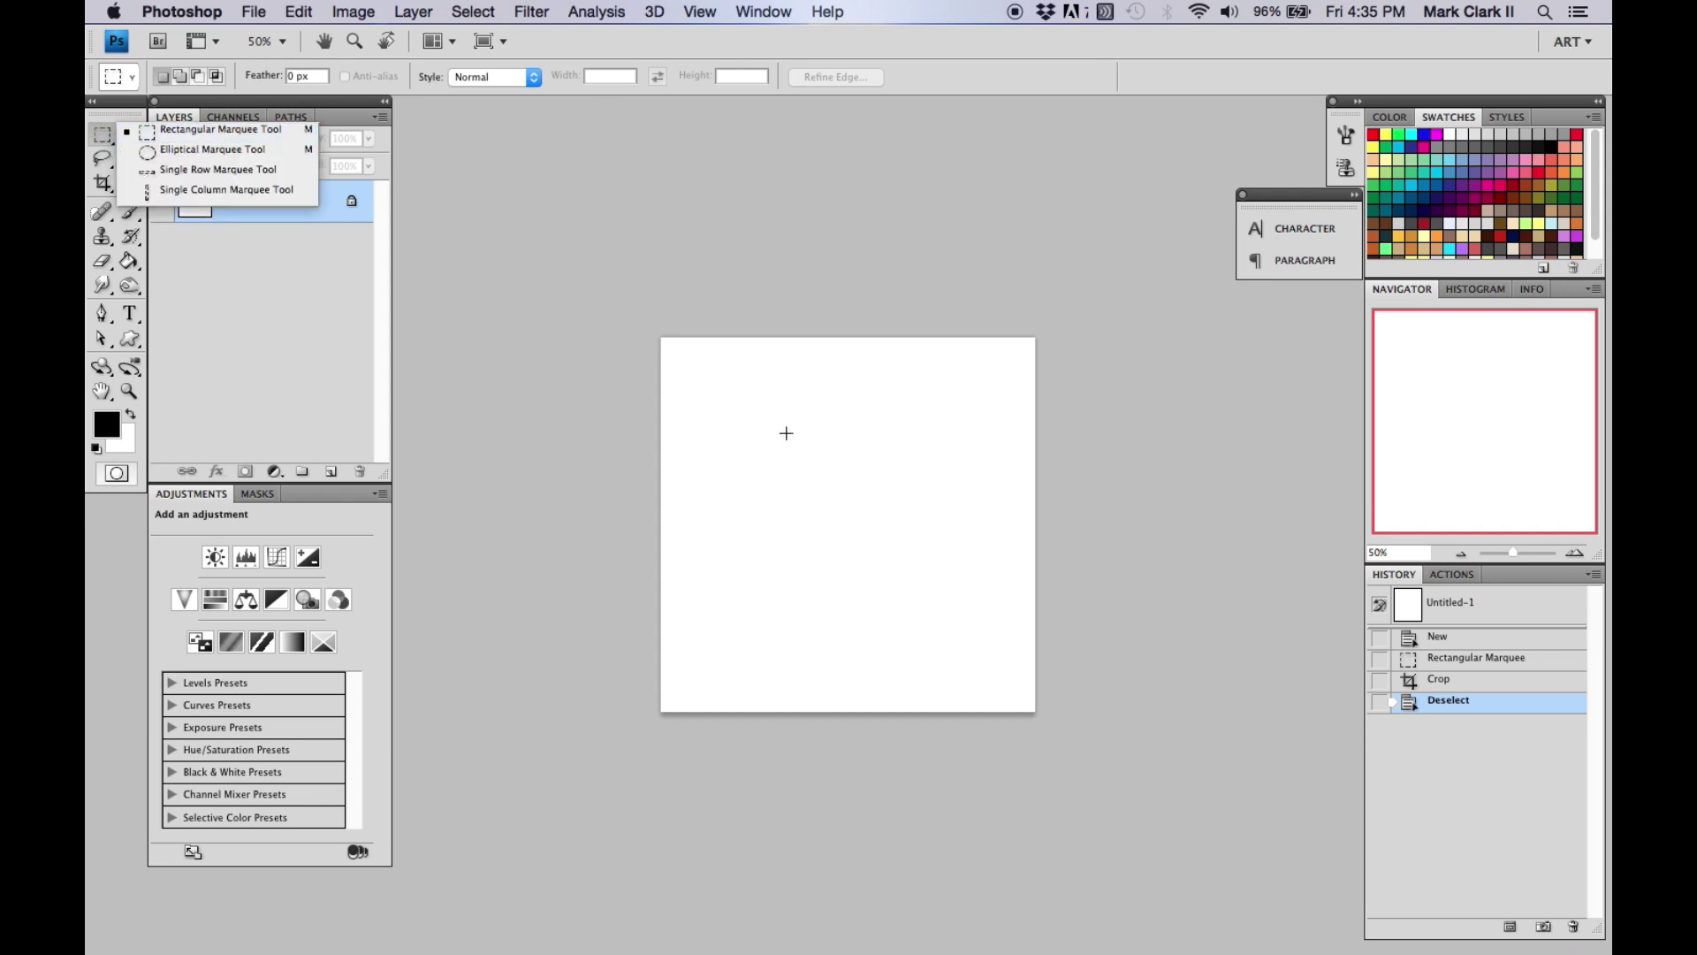
{"action": "left_click", "coordinate": [738, 394]}
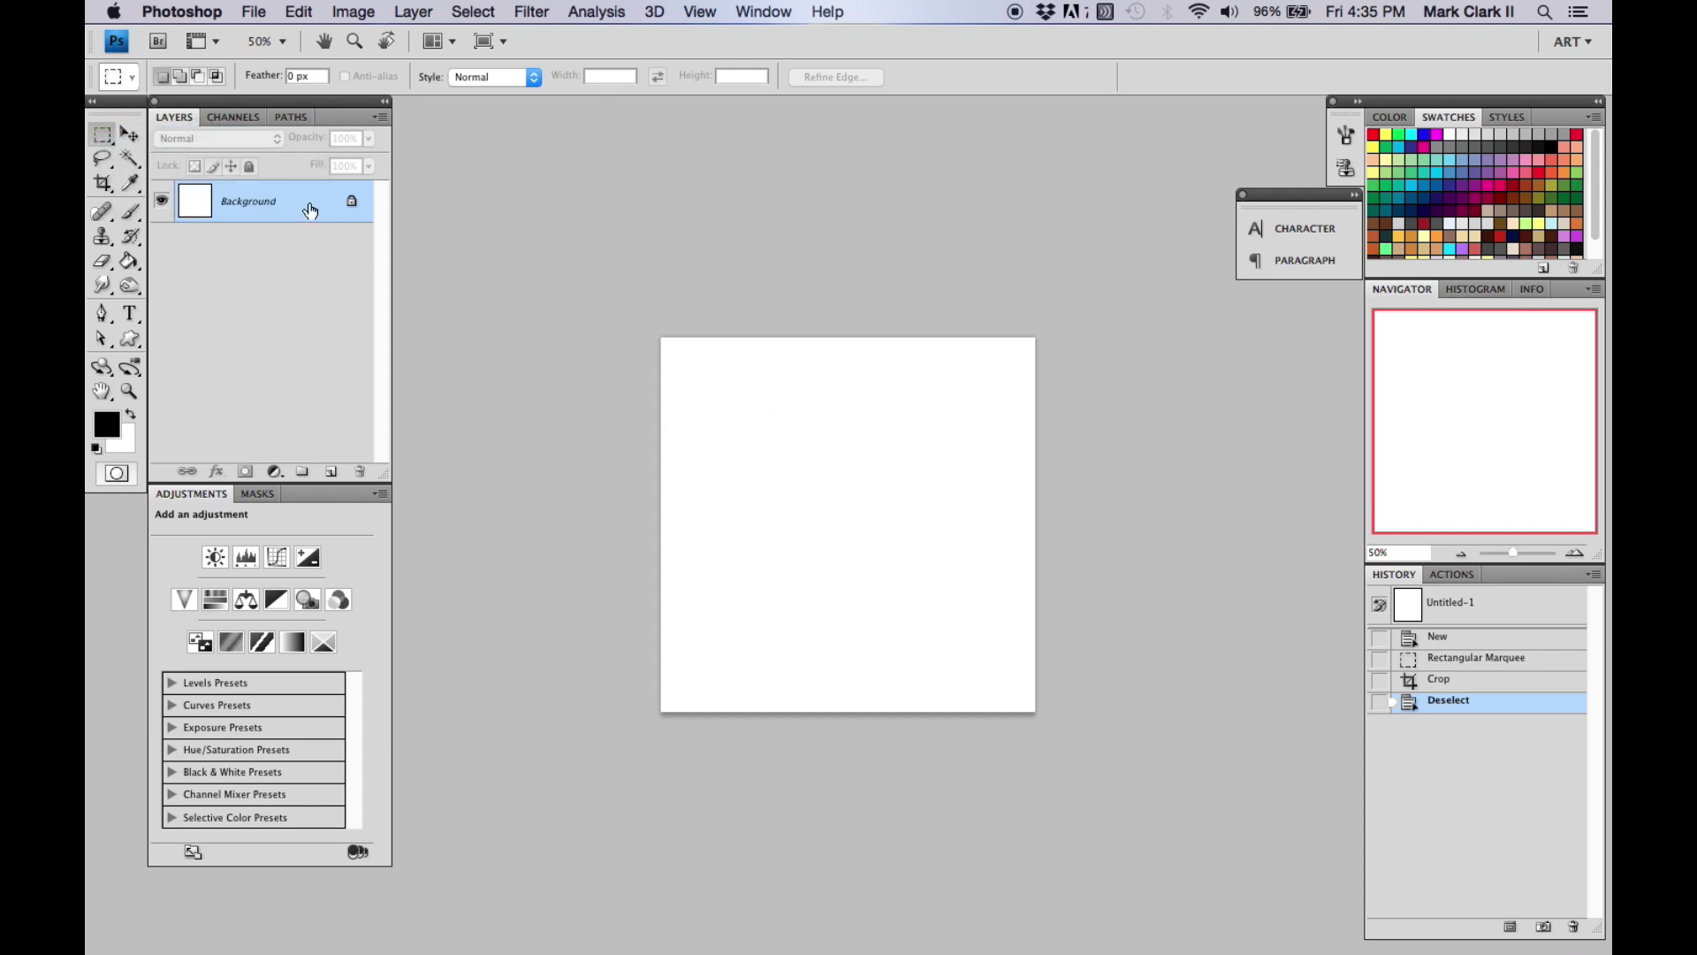
{"action": "left_click_drag", "start_coordinate": [818, 494], "coordinate": [931, 607]}
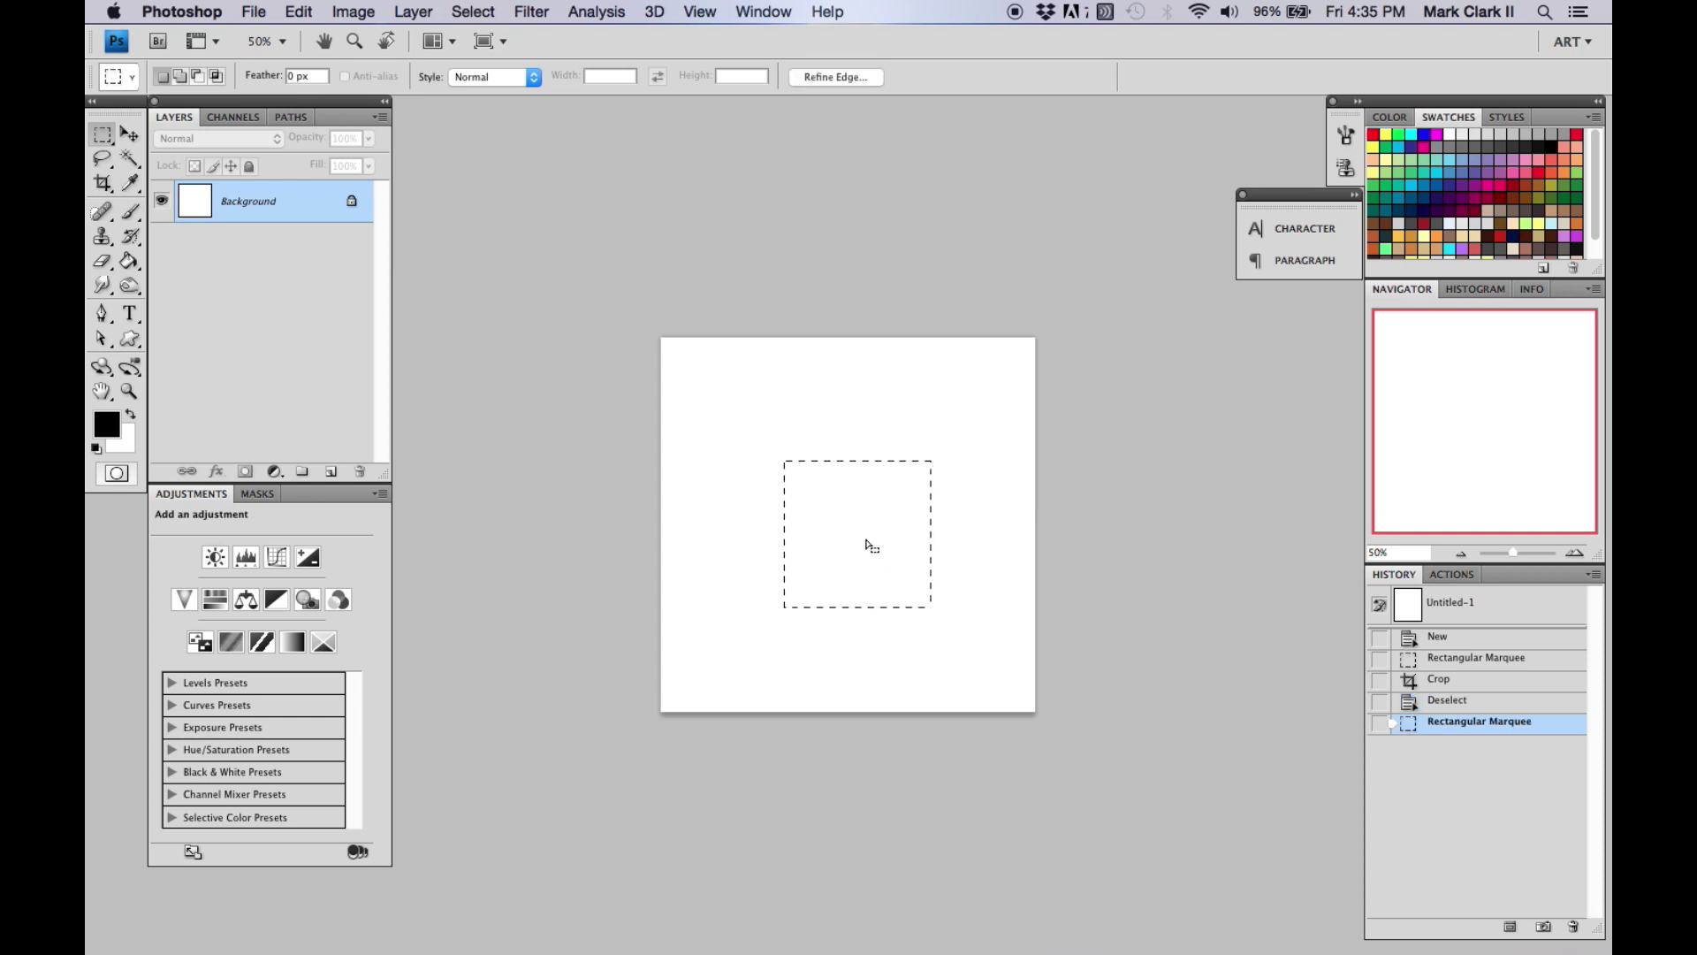
{"action": "left_click_drag", "start_coordinate": [810, 534], "coordinate": [810, 536]}
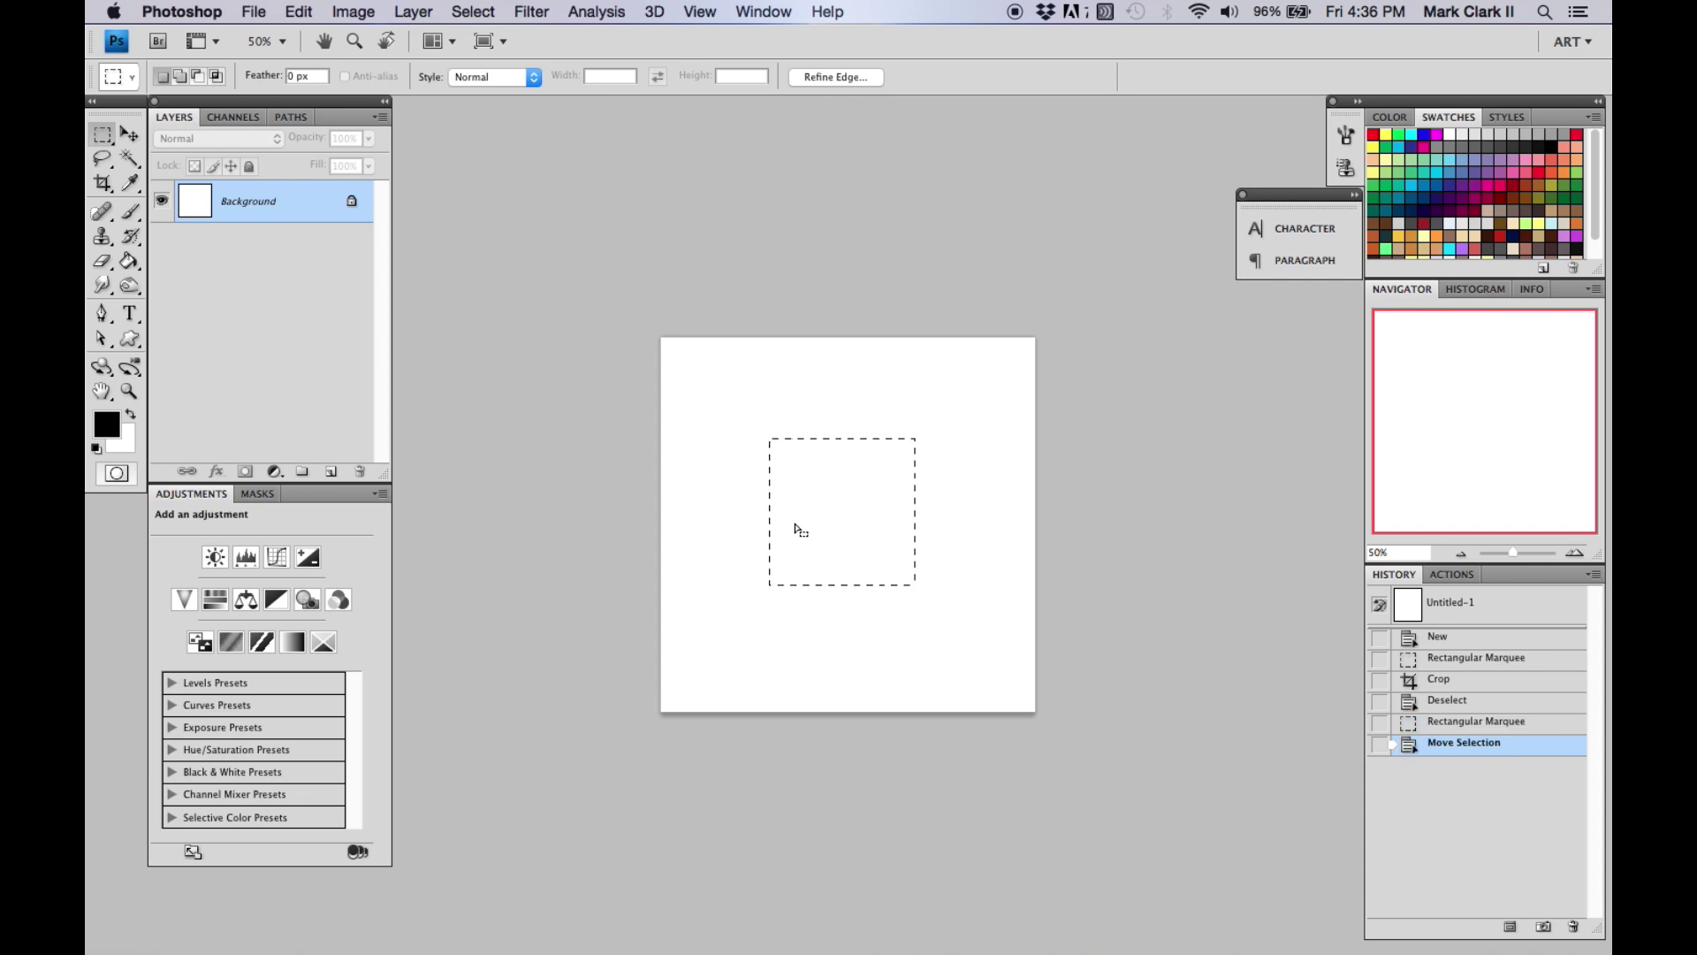
{"action": "left_click", "coordinate": [129, 261]}
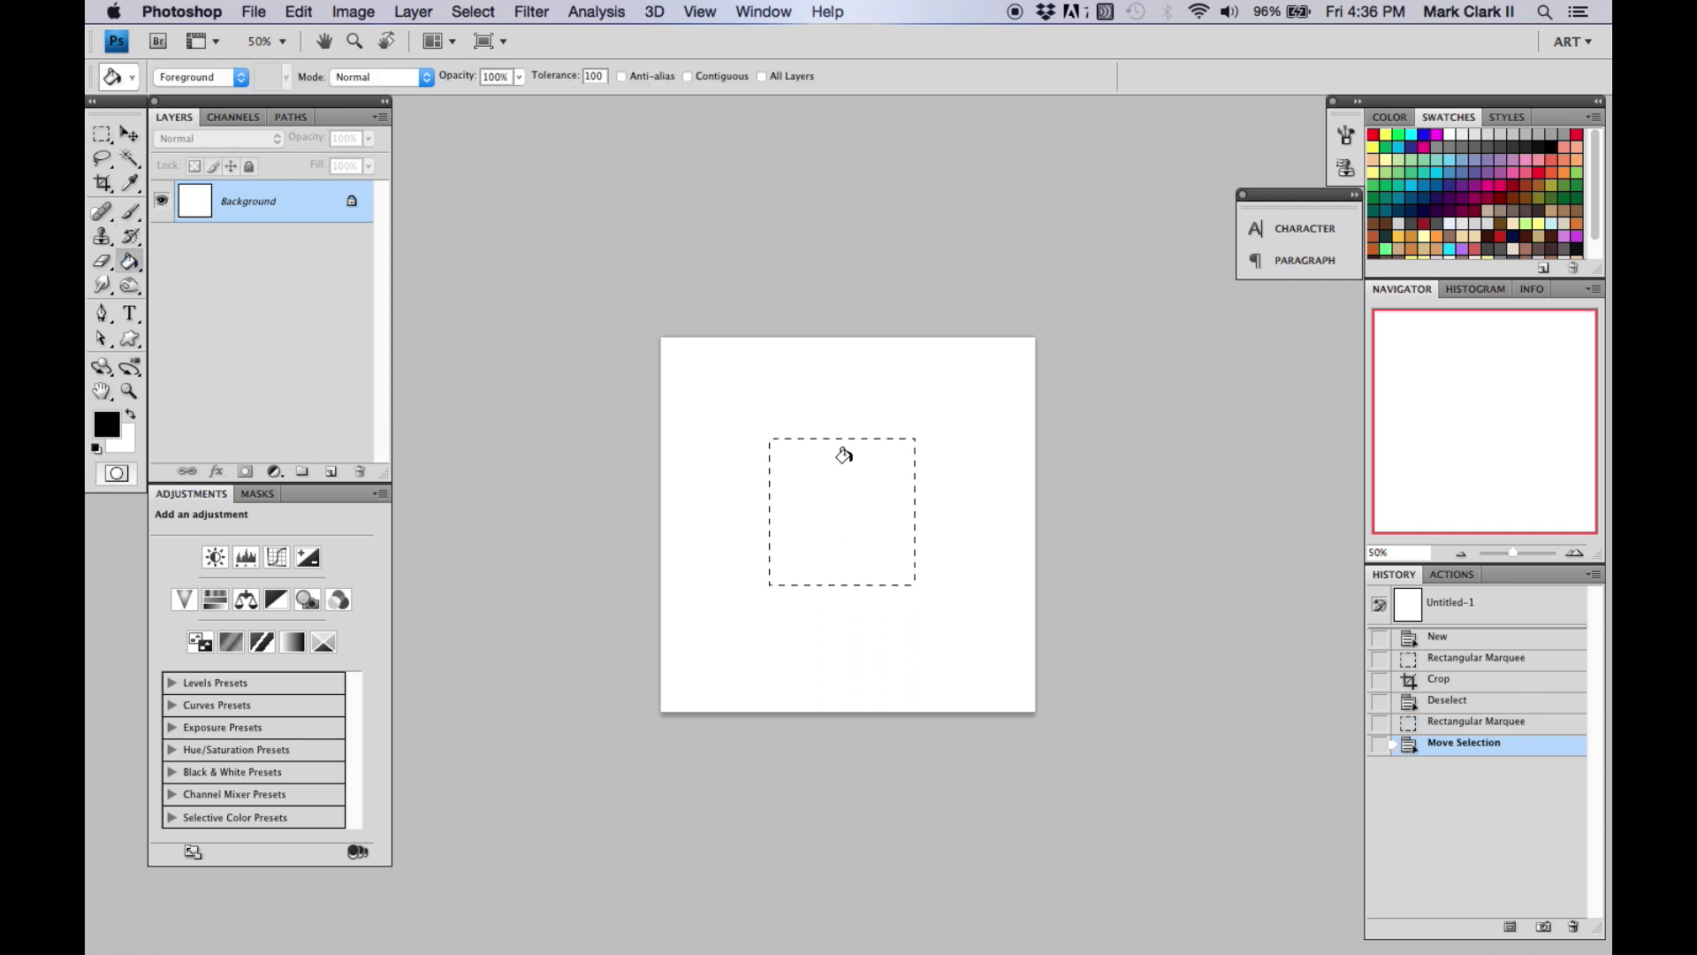
{"action": "left_click", "coordinate": [834, 487]}
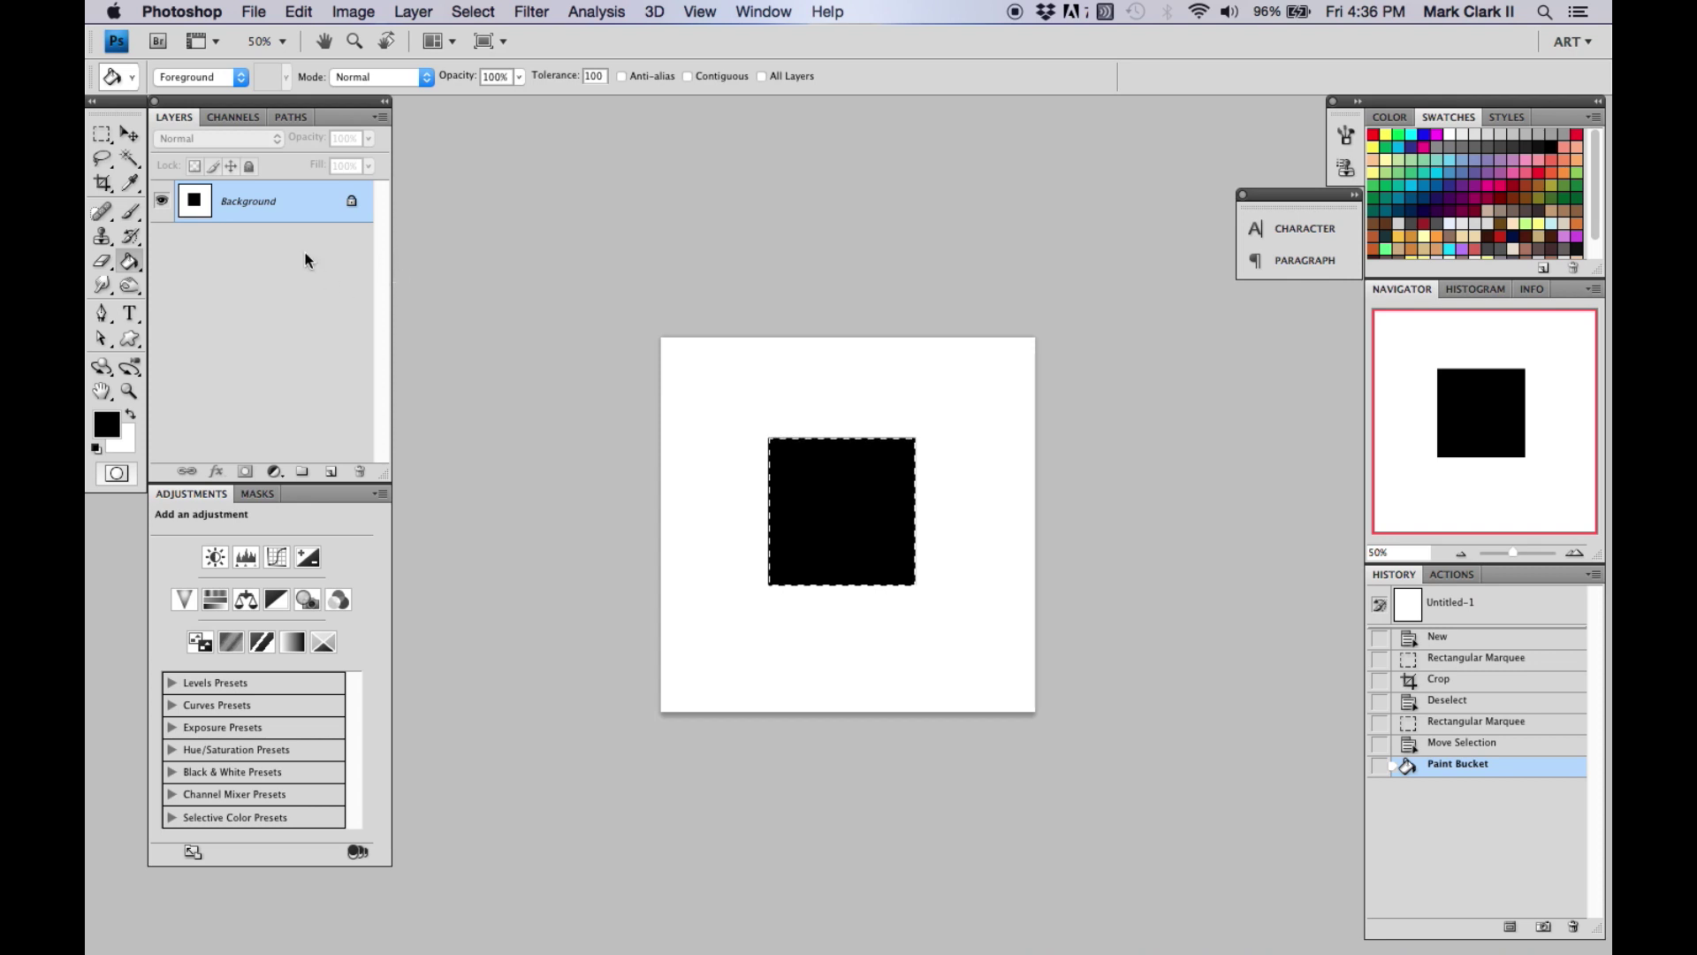
Paint thin white scratch strokes across the corners and edges of the black square, enlarging the brush gradually to 6 px
{"action": "left_click", "coordinate": [130, 212]}
{"action": "key", "text": "x"}
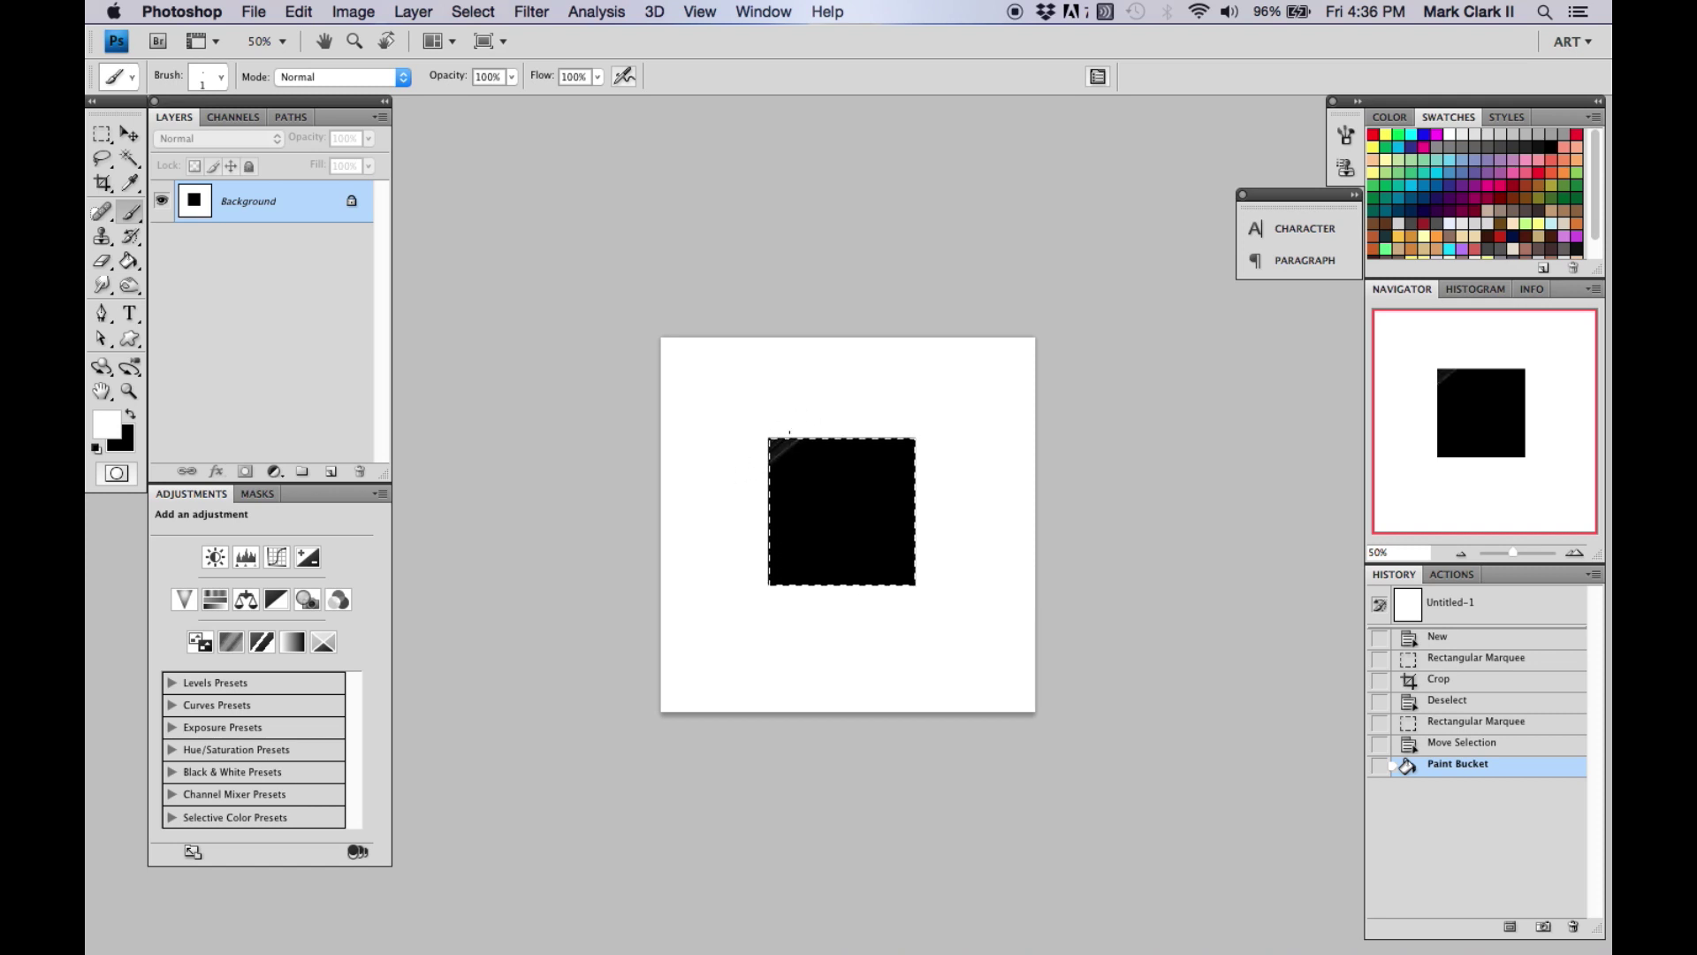
{"action": "left_click_drag", "start_coordinate": [812, 429], "coordinate": [771, 462]}
{"action": "key", "text": "bracketright"}
{"action": "mouse_move", "coordinate": [771, 464]}
{"action": "left_mouse_down"}
{"action": "mouse_move", "coordinate": [809, 438]}
{"action": "mouse_move", "coordinate": [907, 488]}
{"action": "left_mouse_up"}
{"action": "key", "text": "bracketright"}
{"action": "key", "text": "bracketright"}
{"action": "left_click_drag", "start_coordinate": [912, 444], "coordinate": [834, 508]}
{"action": "mouse_move", "coordinate": [910, 457]}
{"action": "left_mouse_down"}
{"action": "mouse_move", "coordinate": [844, 510]}
{"action": "mouse_move", "coordinate": [905, 488]}
{"action": "left_mouse_up"}
{"action": "left_click_drag", "start_coordinate": [895, 579], "coordinate": [921, 559]}
{"action": "left_click_drag", "start_coordinate": [889, 584], "coordinate": [921, 558]}
{"action": "left_click_drag", "start_coordinate": [884, 587], "coordinate": [923, 561]}
{"action": "left_click_drag", "start_coordinate": [885, 591], "coordinate": [923, 560]}
{"action": "left_click_drag", "start_coordinate": [887, 592], "coordinate": [925, 566]}
{"action": "left_click_drag", "start_coordinate": [891, 594], "coordinate": [925, 570]}
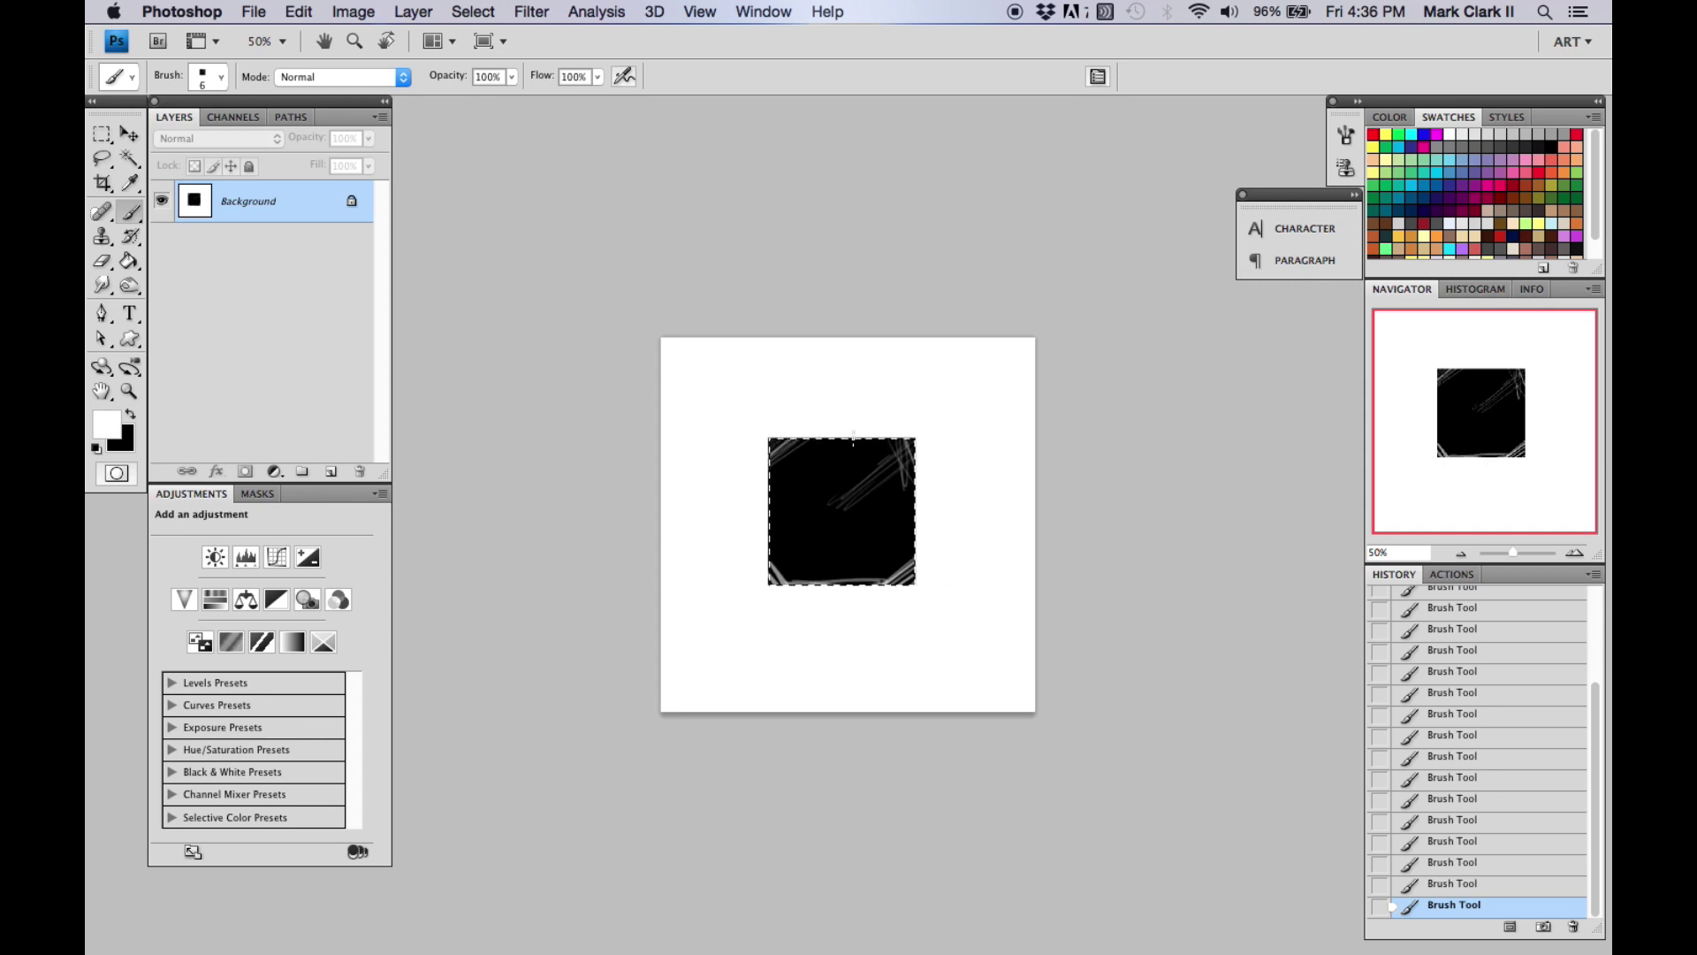
Stamp faint white dabs across the black square with the brush enlarged to 60 px
{"action": "key", "text": "bracketright"}
{"action": "key", "text": "bracketright"}
{"action": "key", "text": "bracketright"}
{"action": "key", "text": "bracketright"}
{"action": "key", "text": "bracketright"}
{"action": "key", "text": "bracketright"}
{"action": "key", "text": "bracketright"}
{"action": "left_click", "coordinate": [793, 455]}
{"action": "left_click", "coordinate": [832, 465]}
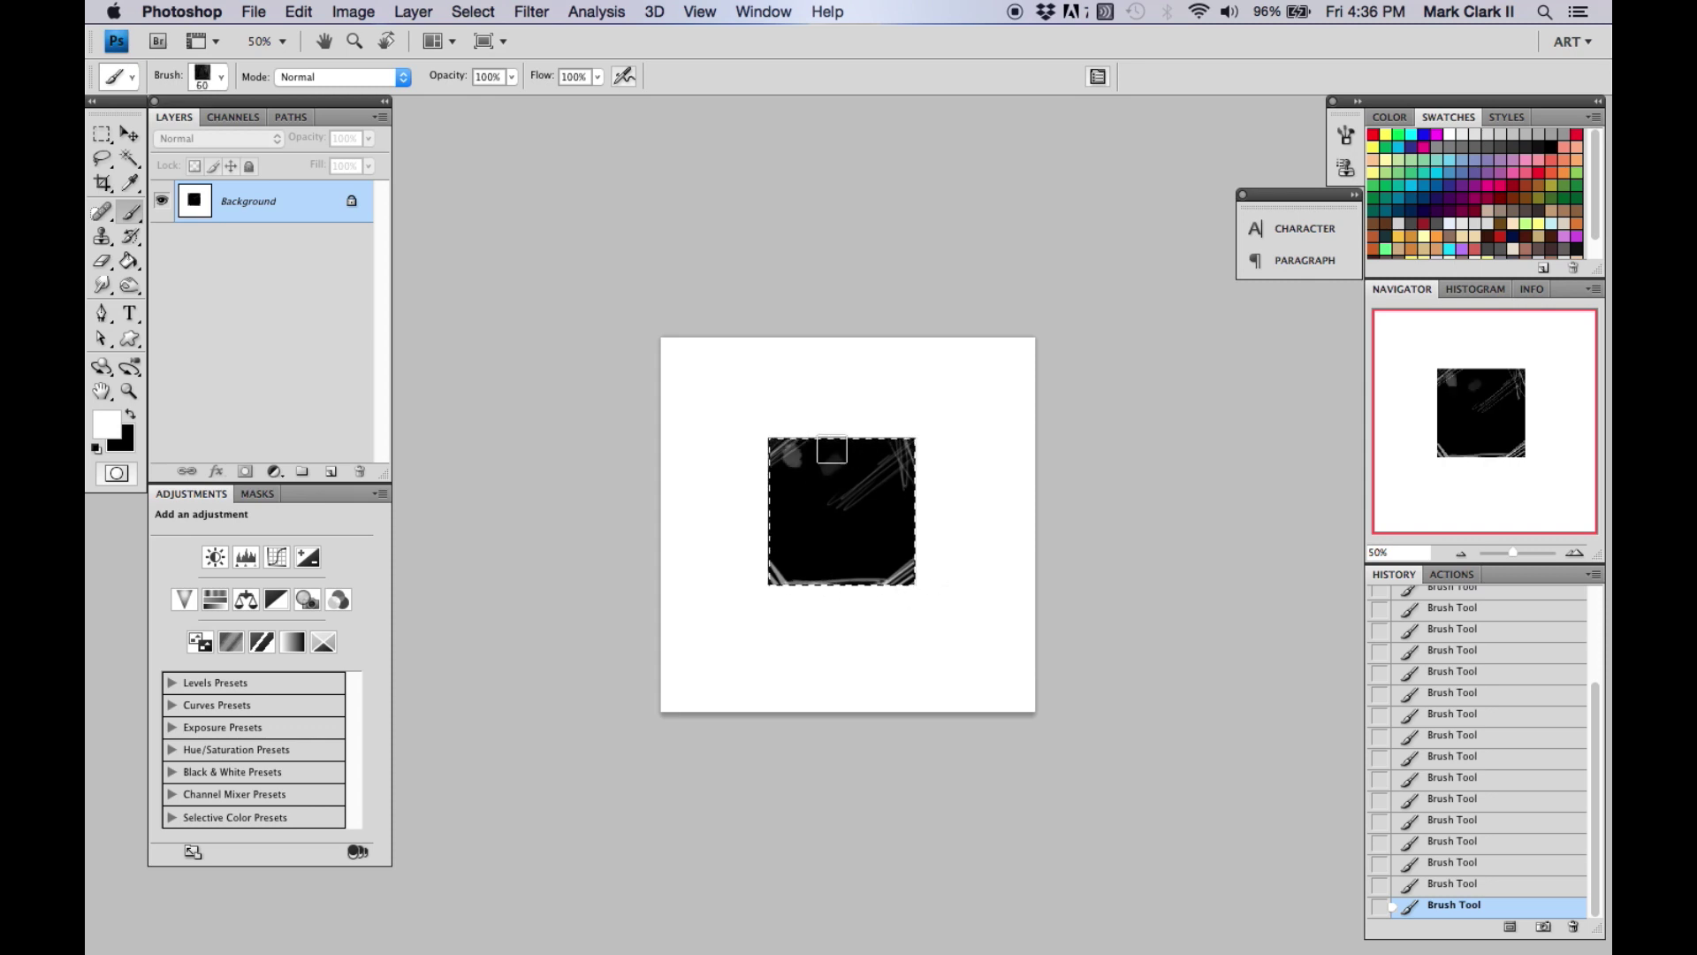
{"action": "left_click", "coordinate": [804, 572]}
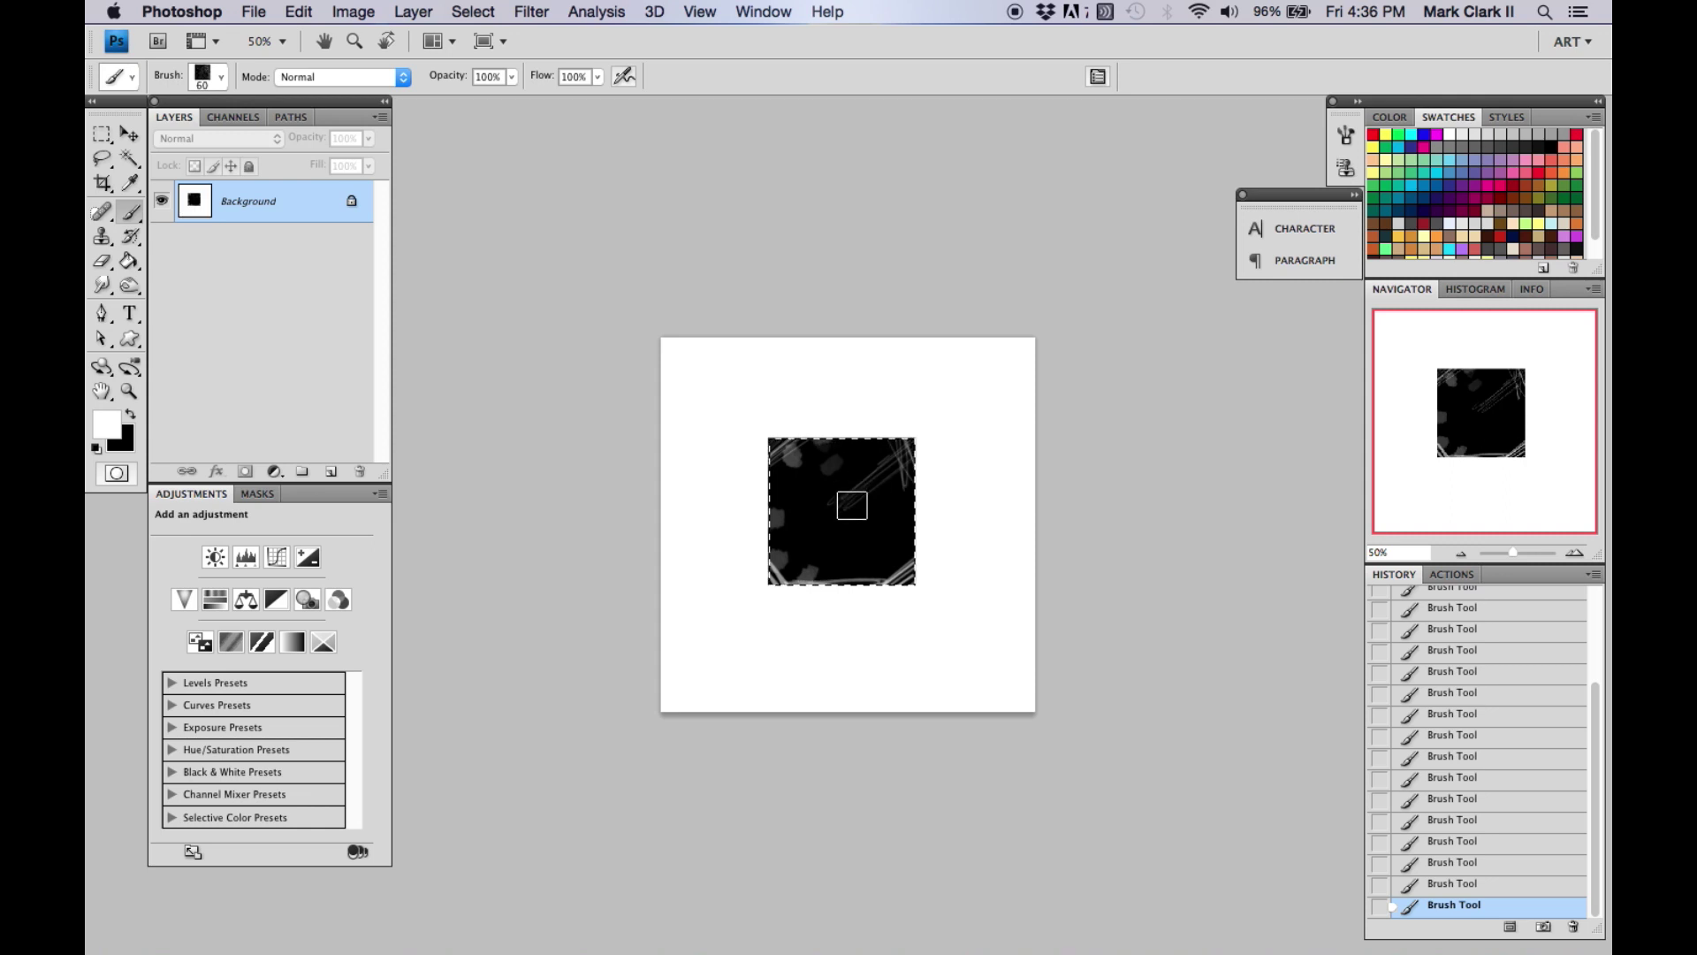
{"action": "left_click", "coordinate": [833, 506]}
{"action": "left_click", "coordinate": [855, 545]}
Add larger faint white dabs over the right half of the black square, enlarging the brush up to 200 px
{"action": "key", "text": "x"}
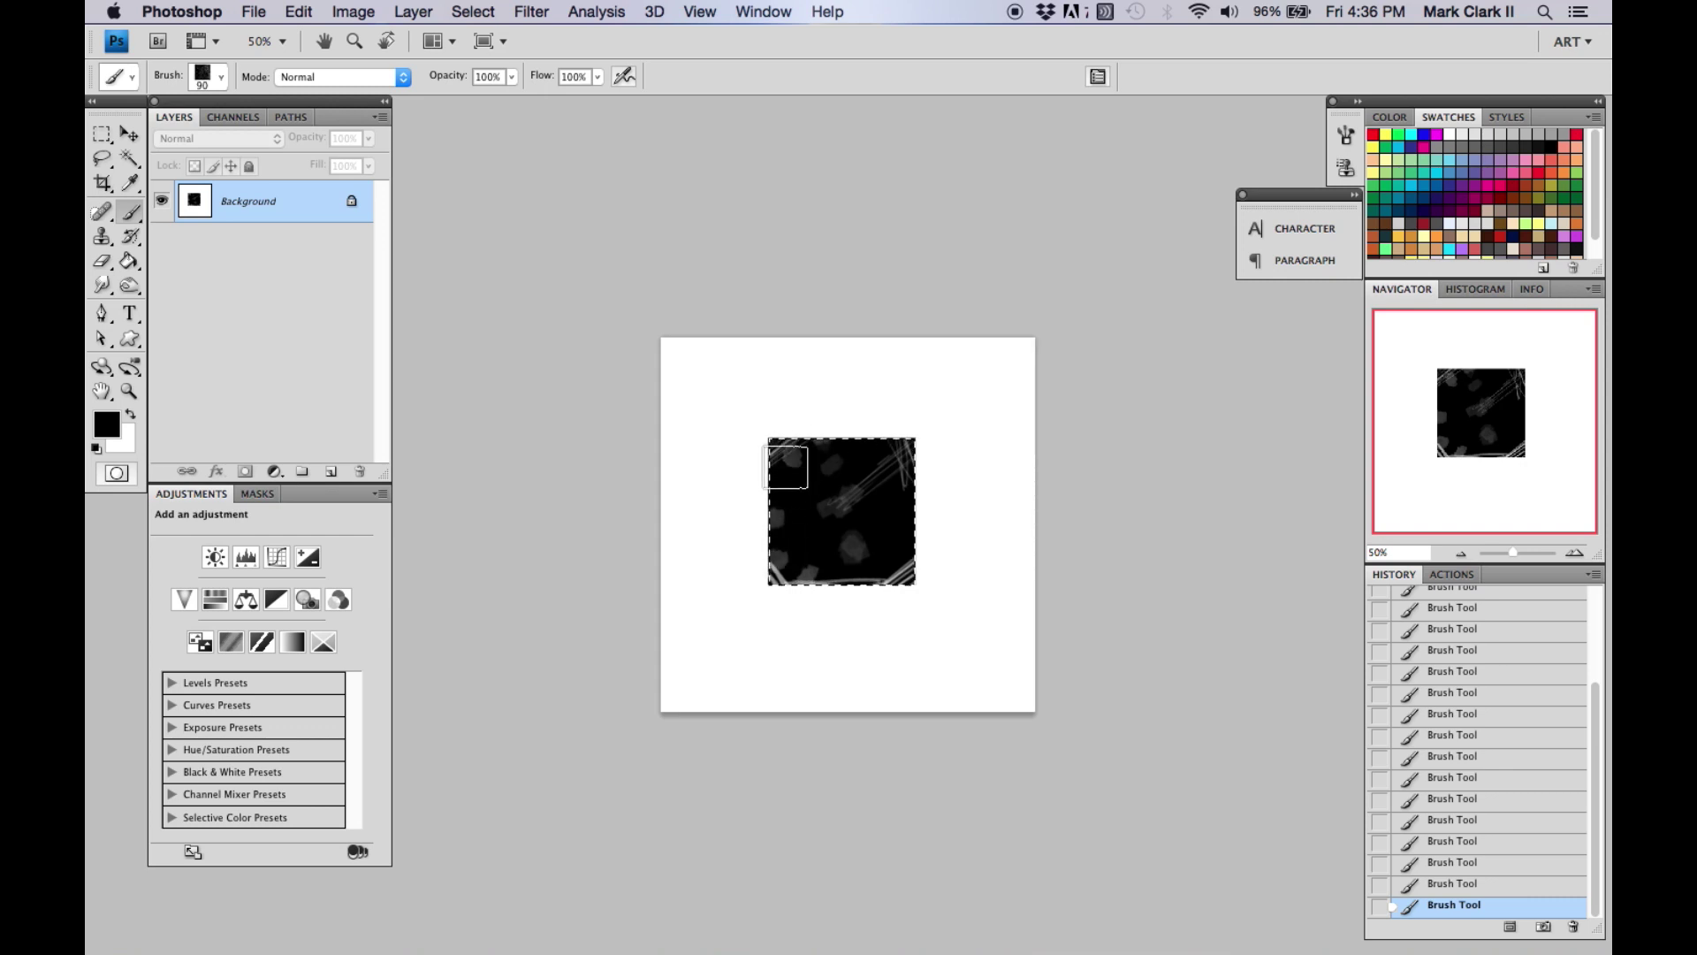
{"action": "key", "text": "x"}
{"action": "key", "text": "bracketright"}
{"action": "left_click", "coordinate": [871, 519]}
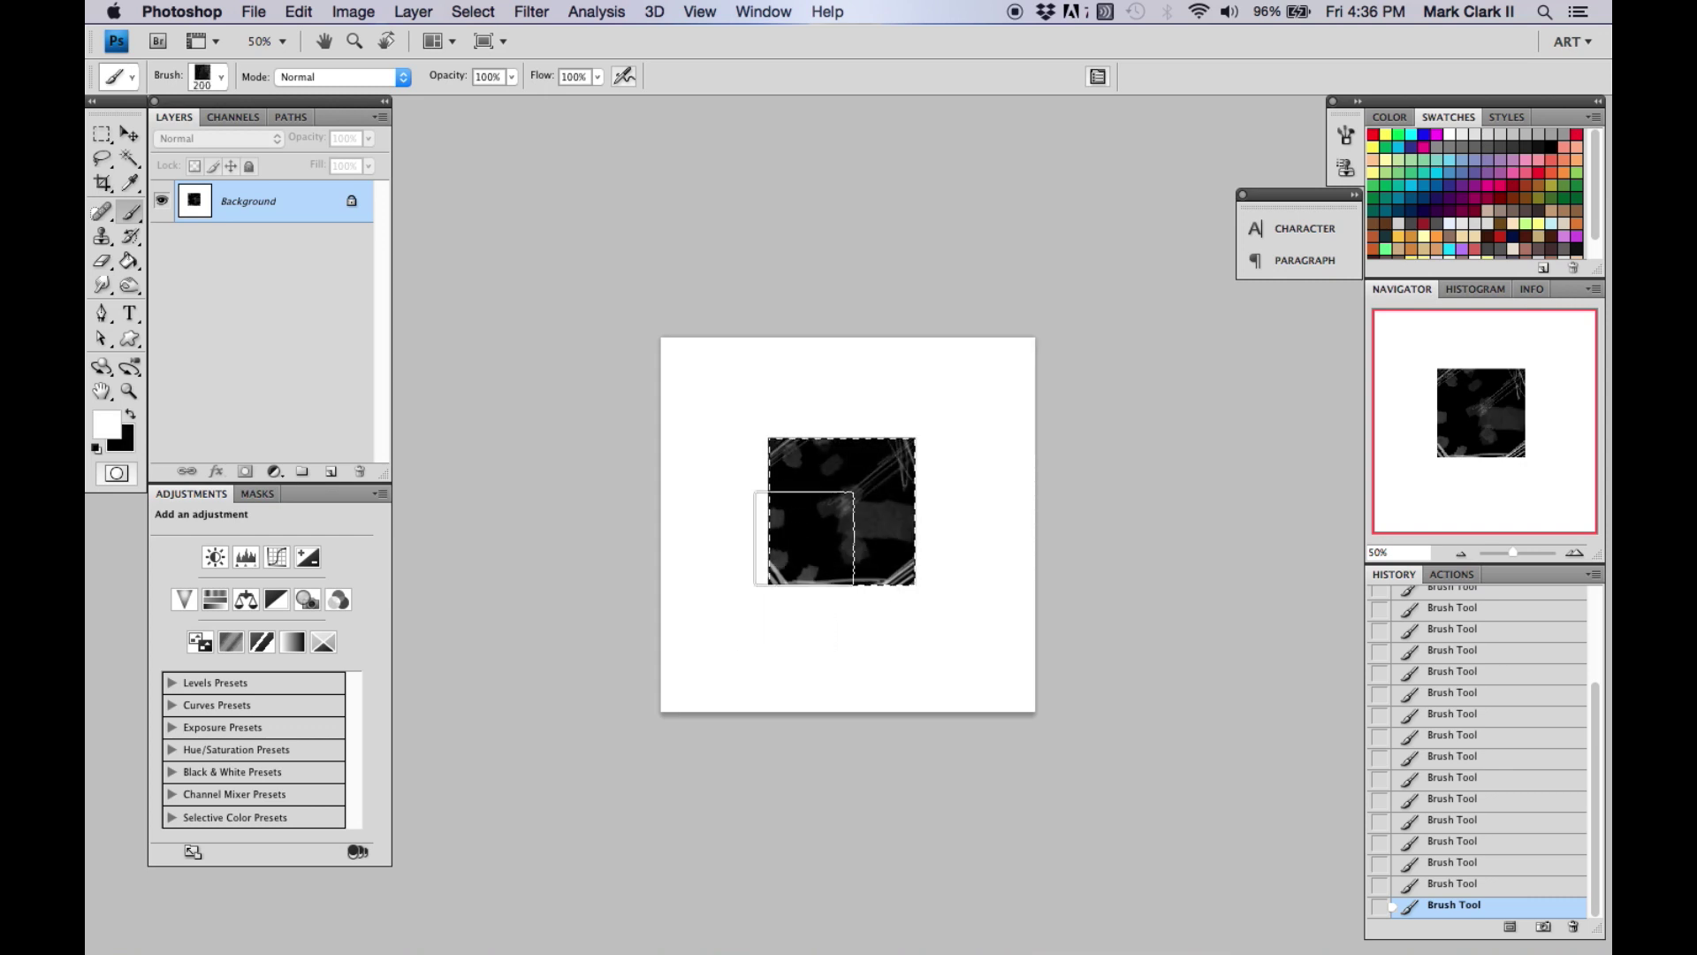
{"action": "key", "text": "x"}
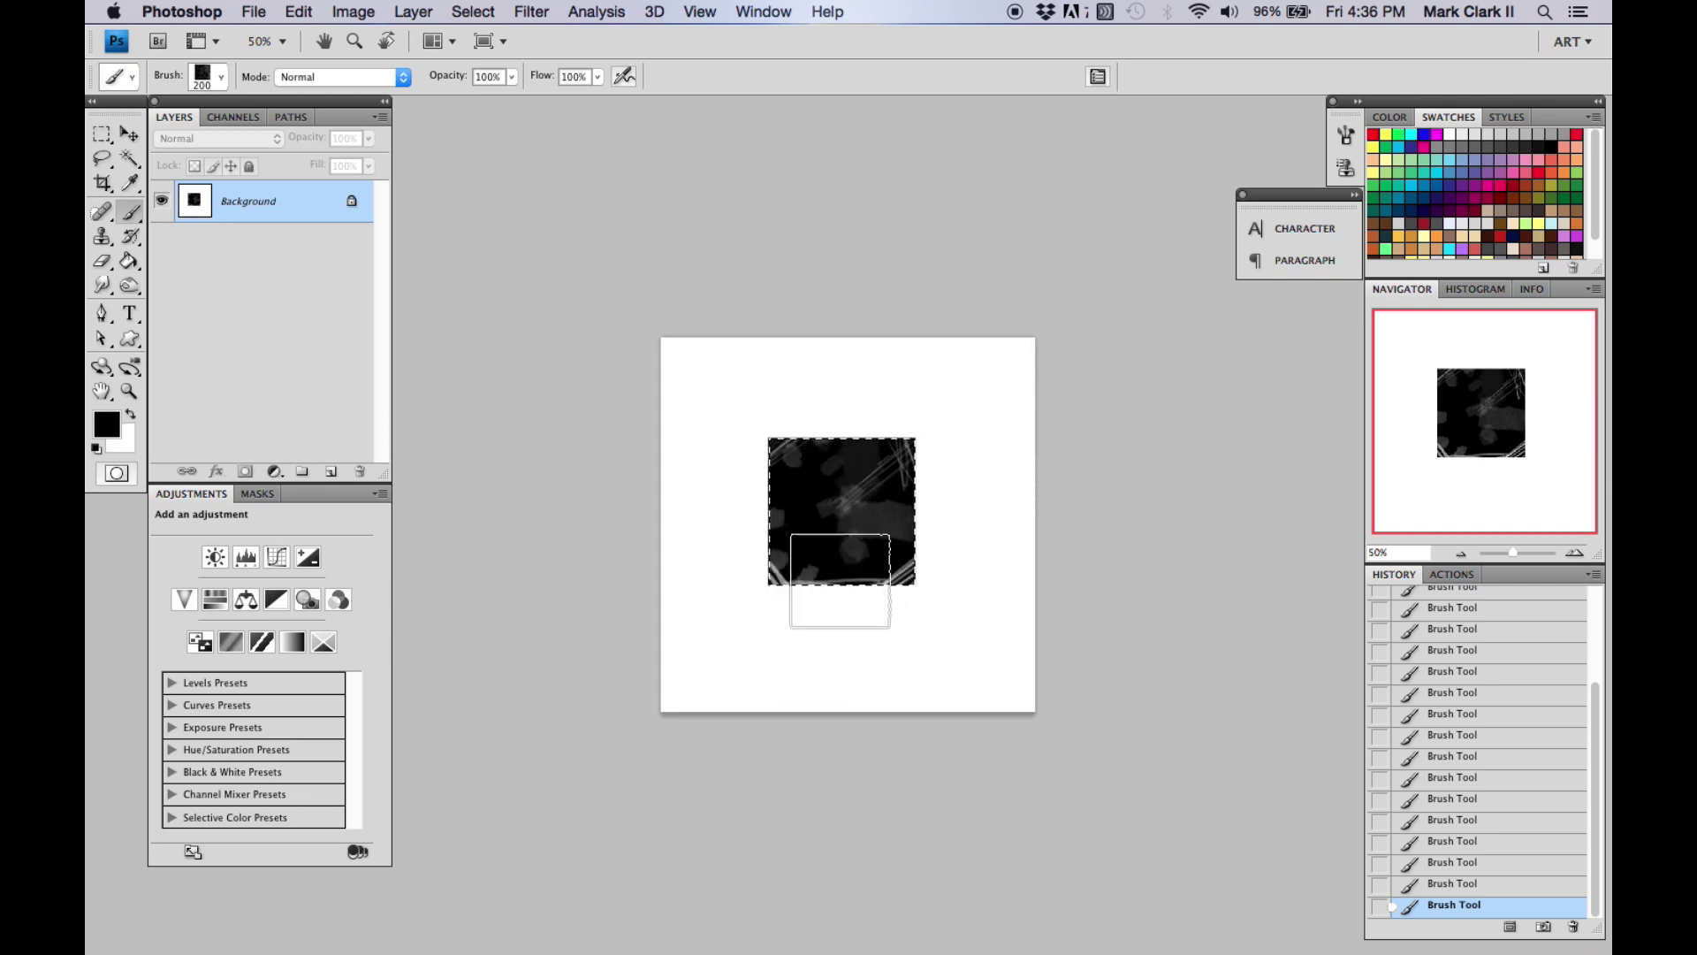
{"action": "key", "text": "x"}
Reduce the brush size to 4 px
{"action": "key", "text": "bracketleft"}
{"action": "key", "text": "bracketleft"}
{"action": "key", "text": "bracketleft"}
{"action": "key", "text": "bracketleft"}
{"action": "key", "text": "bracketleft"}
{"action": "key", "text": "bracketleft"}
{"action": "key", "text": "bracketleft"}
{"action": "key", "text": "bracketleft"}
{"action": "key", "text": "bracketleft"}
{"action": "key", "text": "bracketleft"}
{"action": "key", "text": "bracketleft"}
{"action": "key", "text": "bracketleft"}
{"action": "key", "text": "bracketleft"}
{"action": "key", "text": "bracketleft"}
{"action": "key", "text": "bracketleft"}
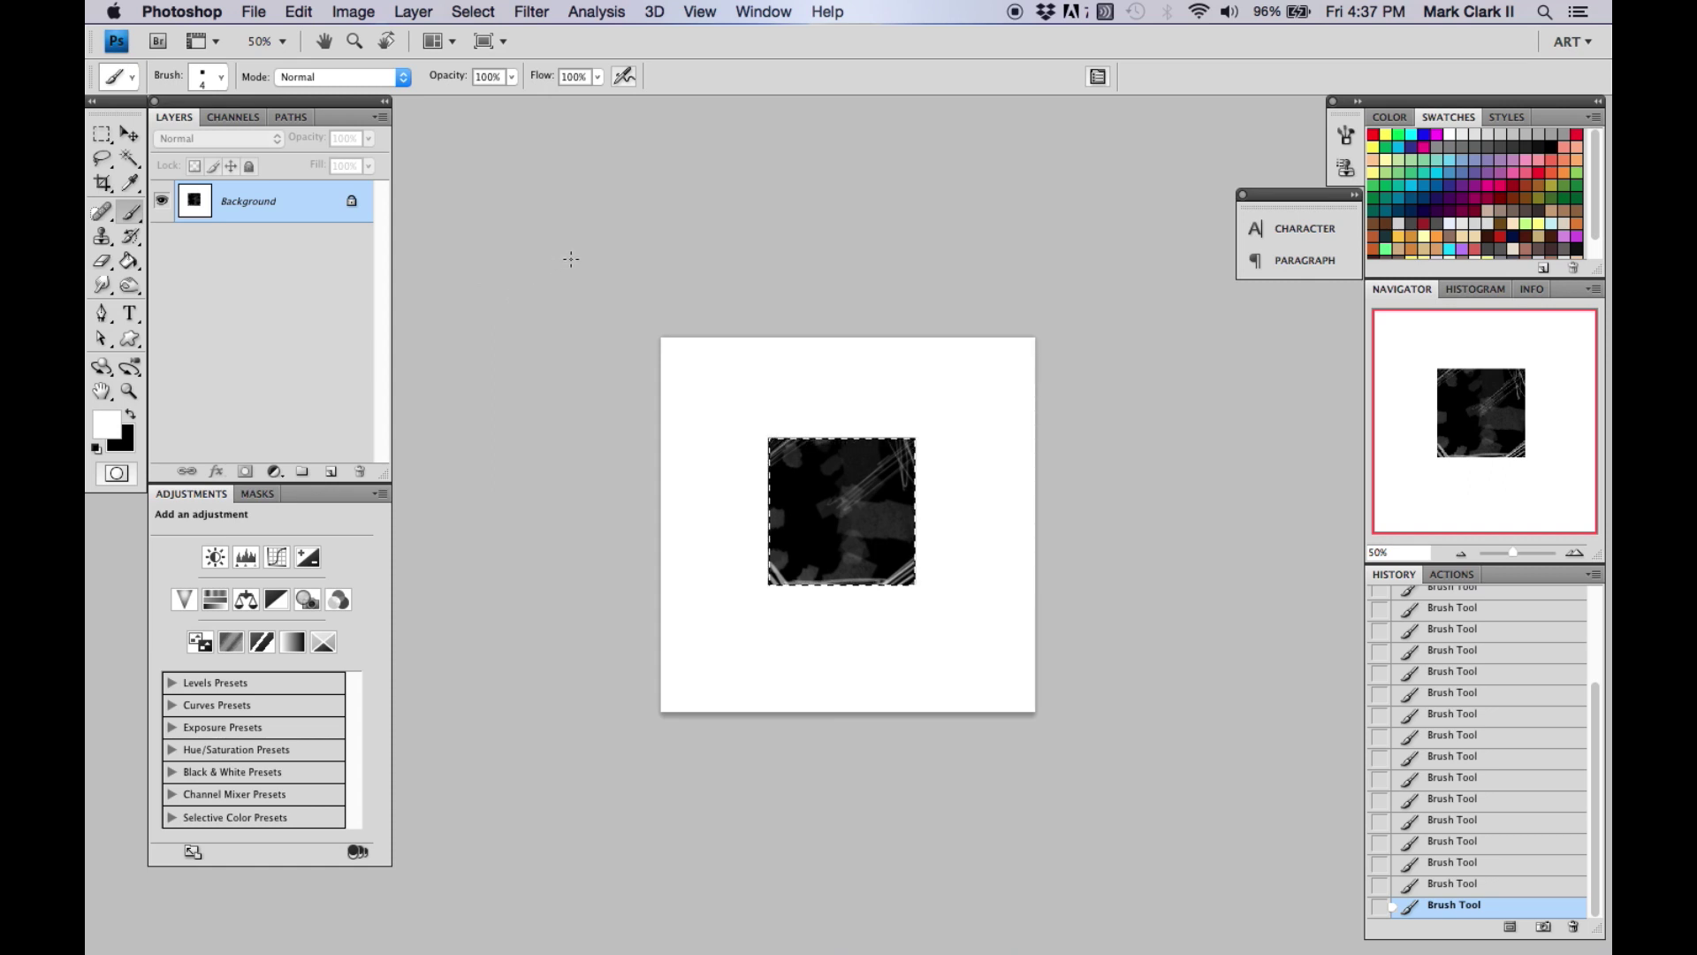
Clear the selection and define the textured square as a brush preset named square14
{"action": "key", "text": "super+d"}
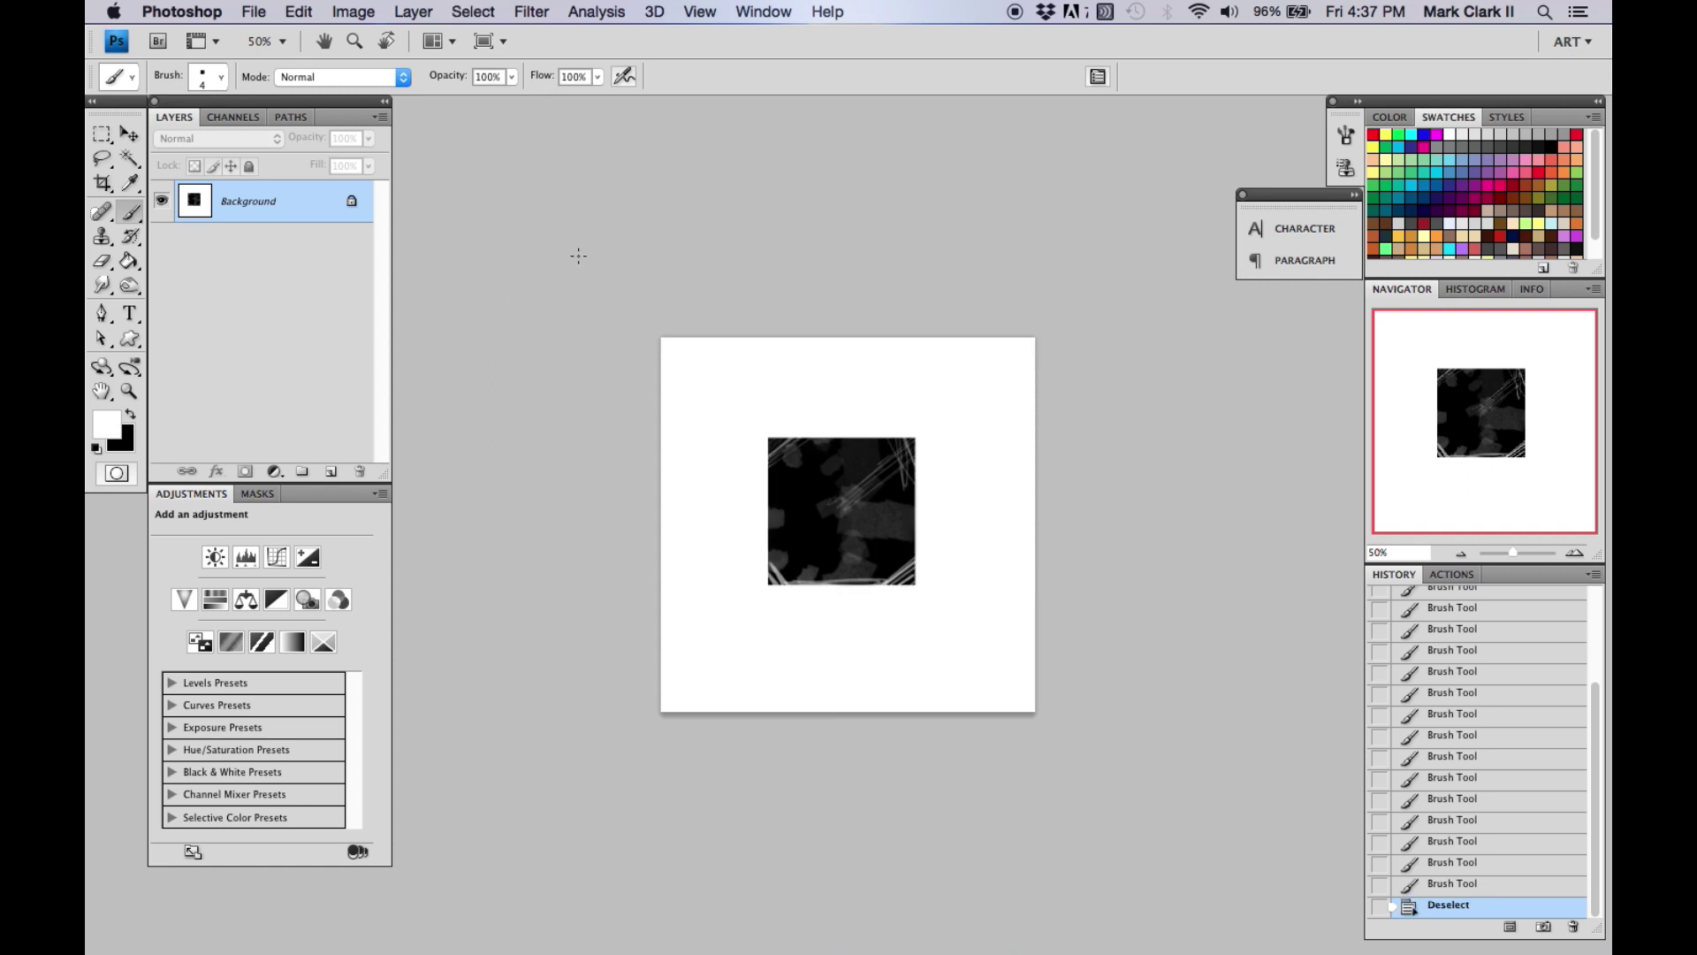
{"action": "left_click", "coordinate": [305, 12]}
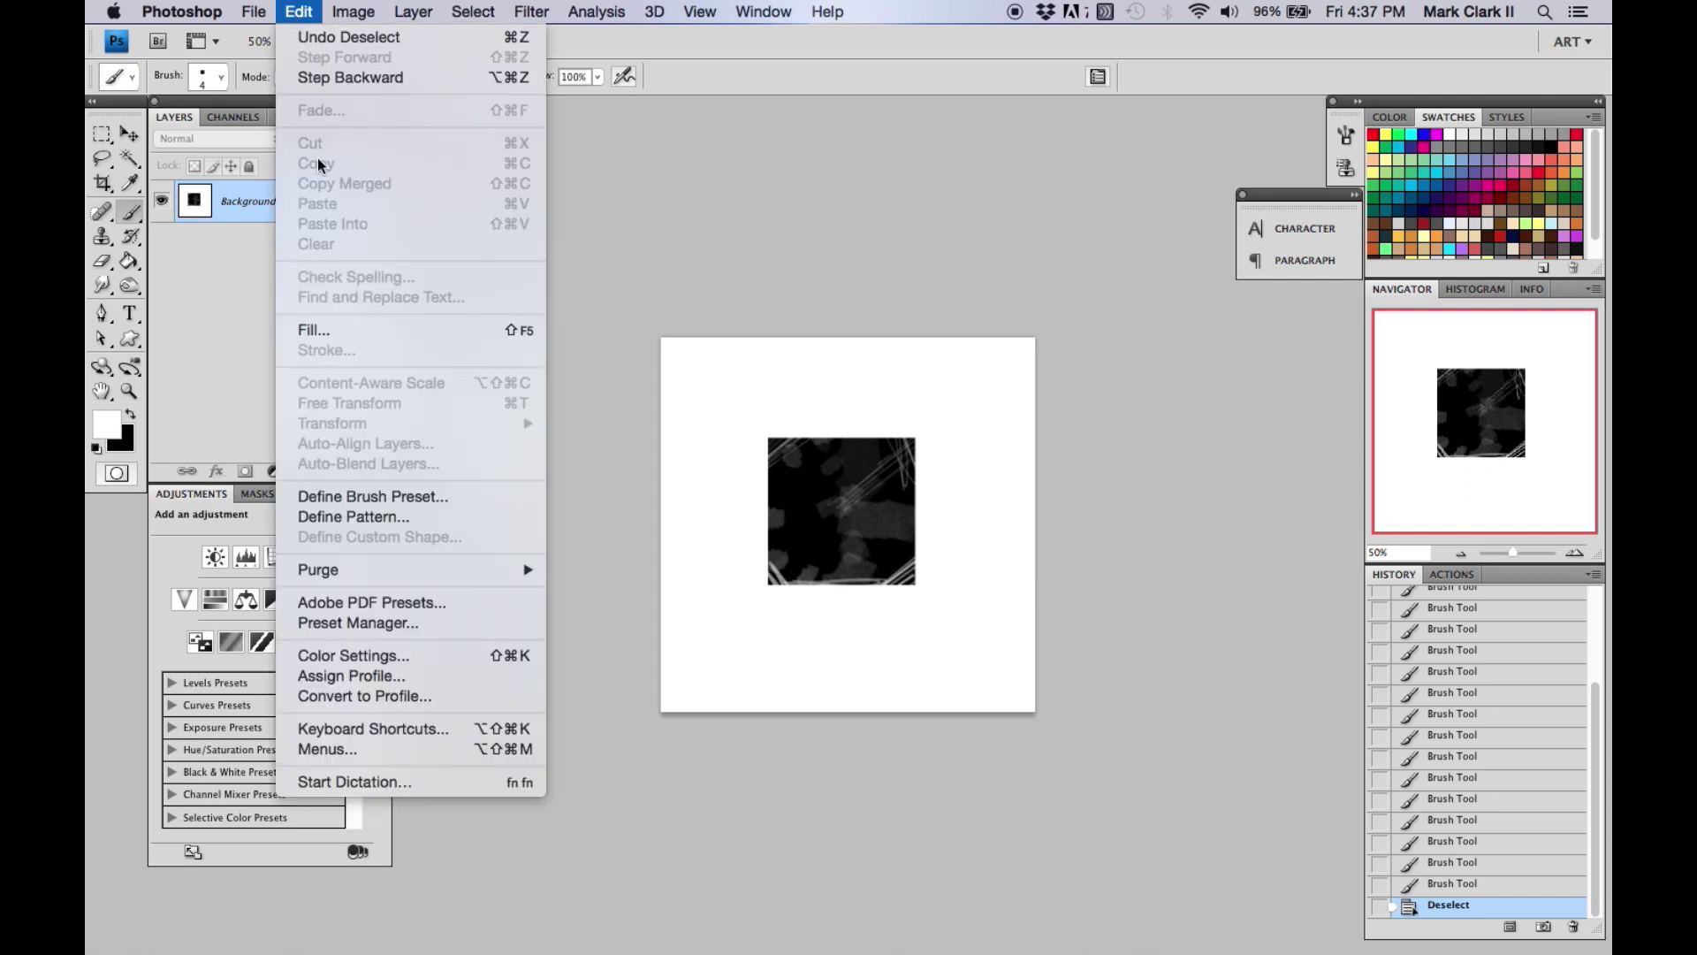
{"action": "left_click", "coordinate": [380, 496]}
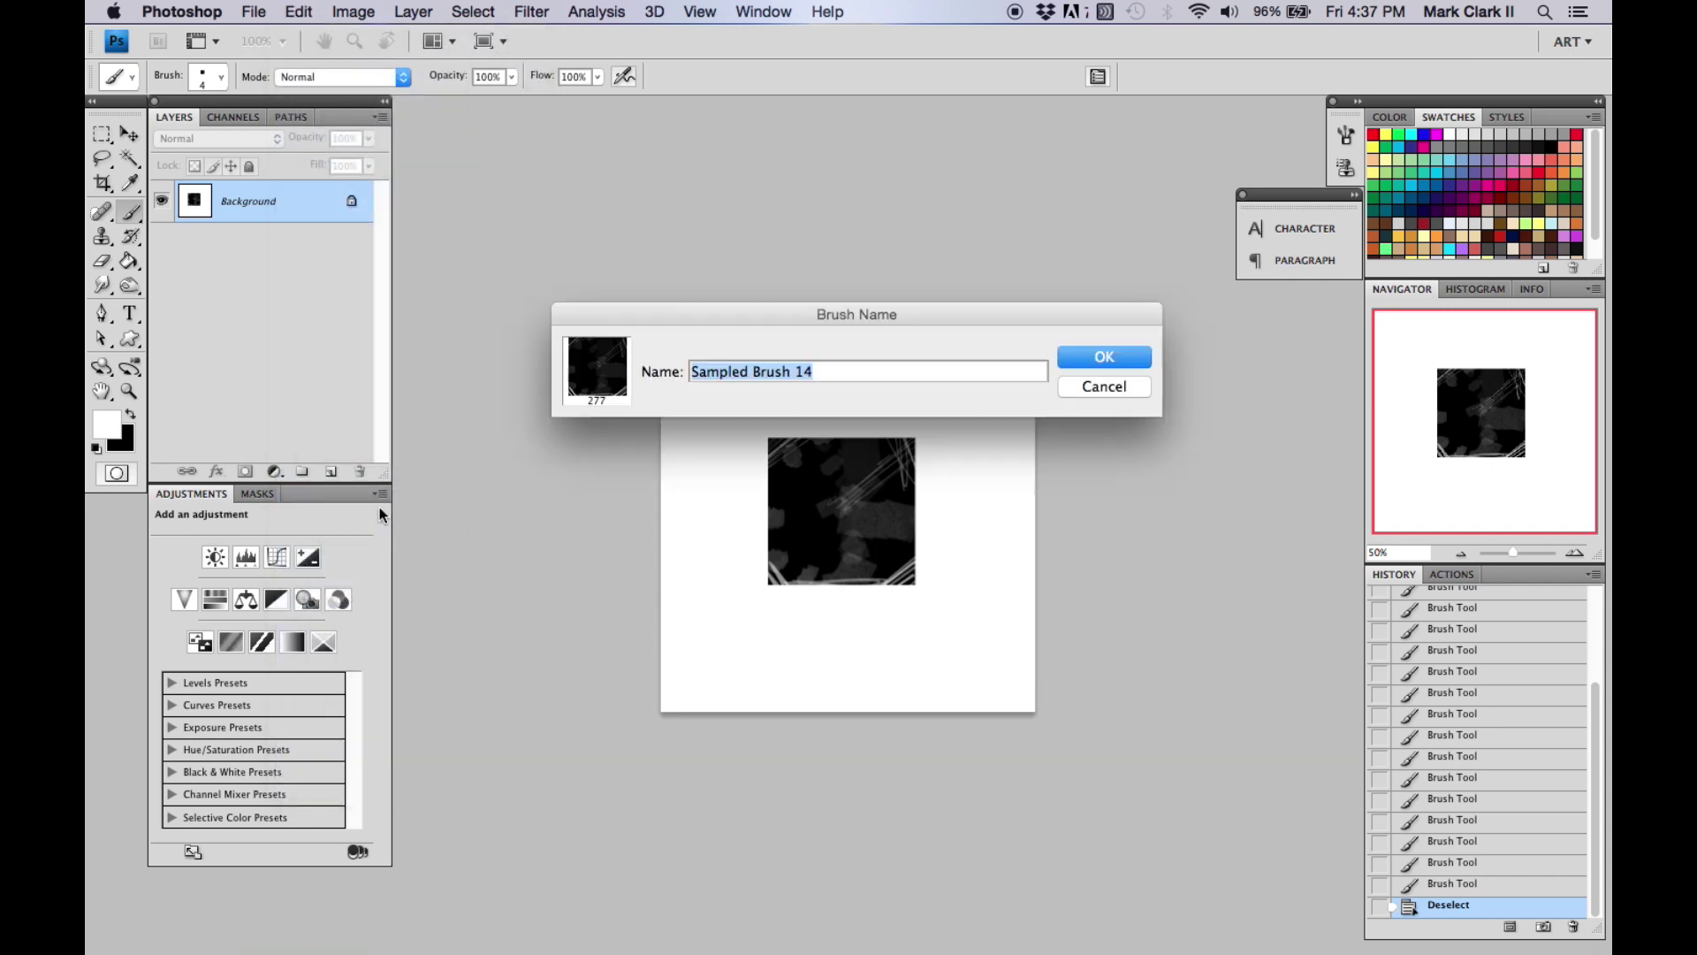
{"action": "left_click", "coordinate": [822, 370]}
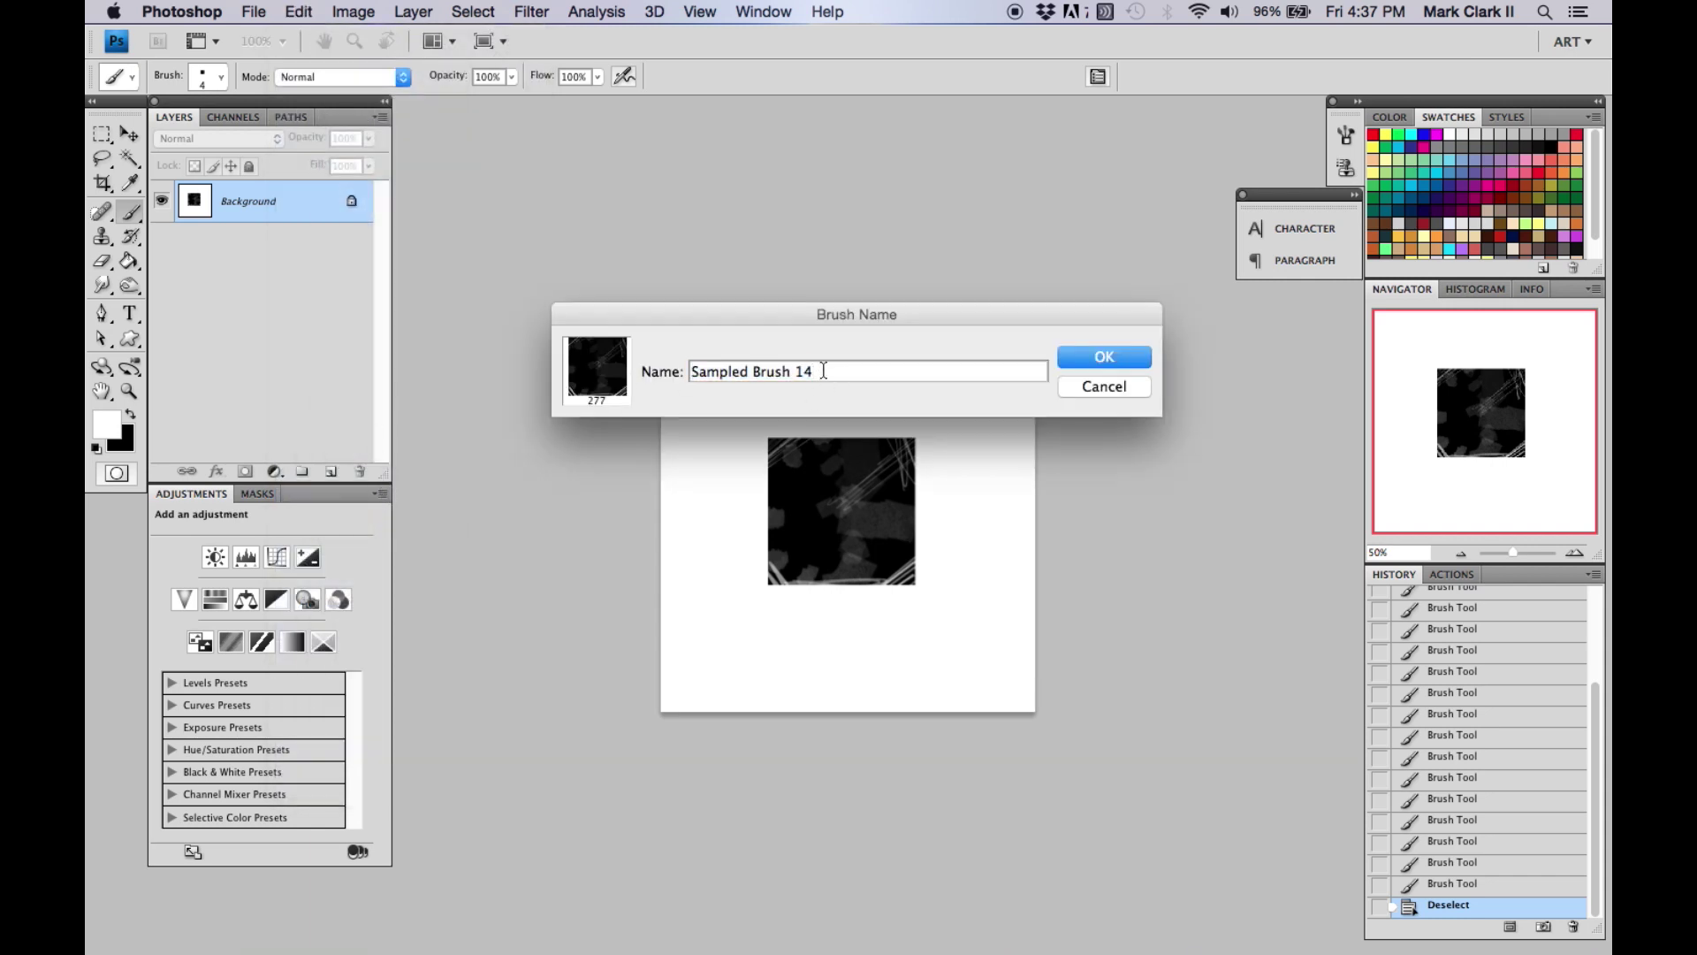
{"action": "left_click_drag", "start_coordinate": [818, 371], "coordinate": [691, 370]}
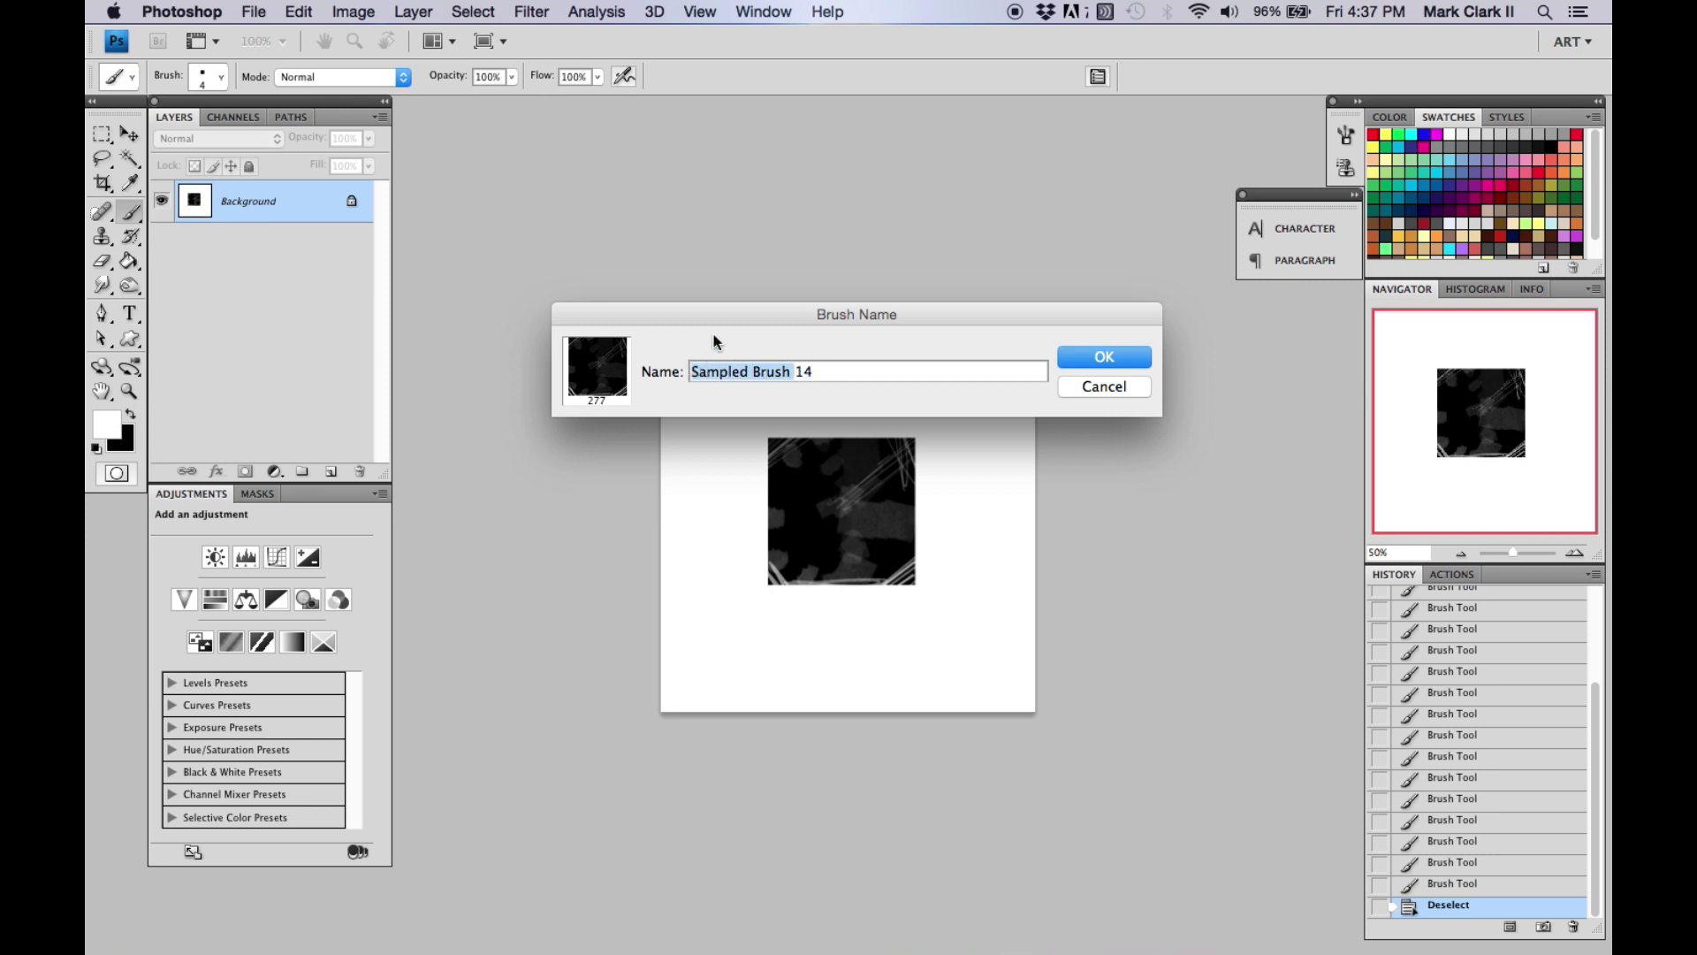
{"action": "type", "text": "square"}
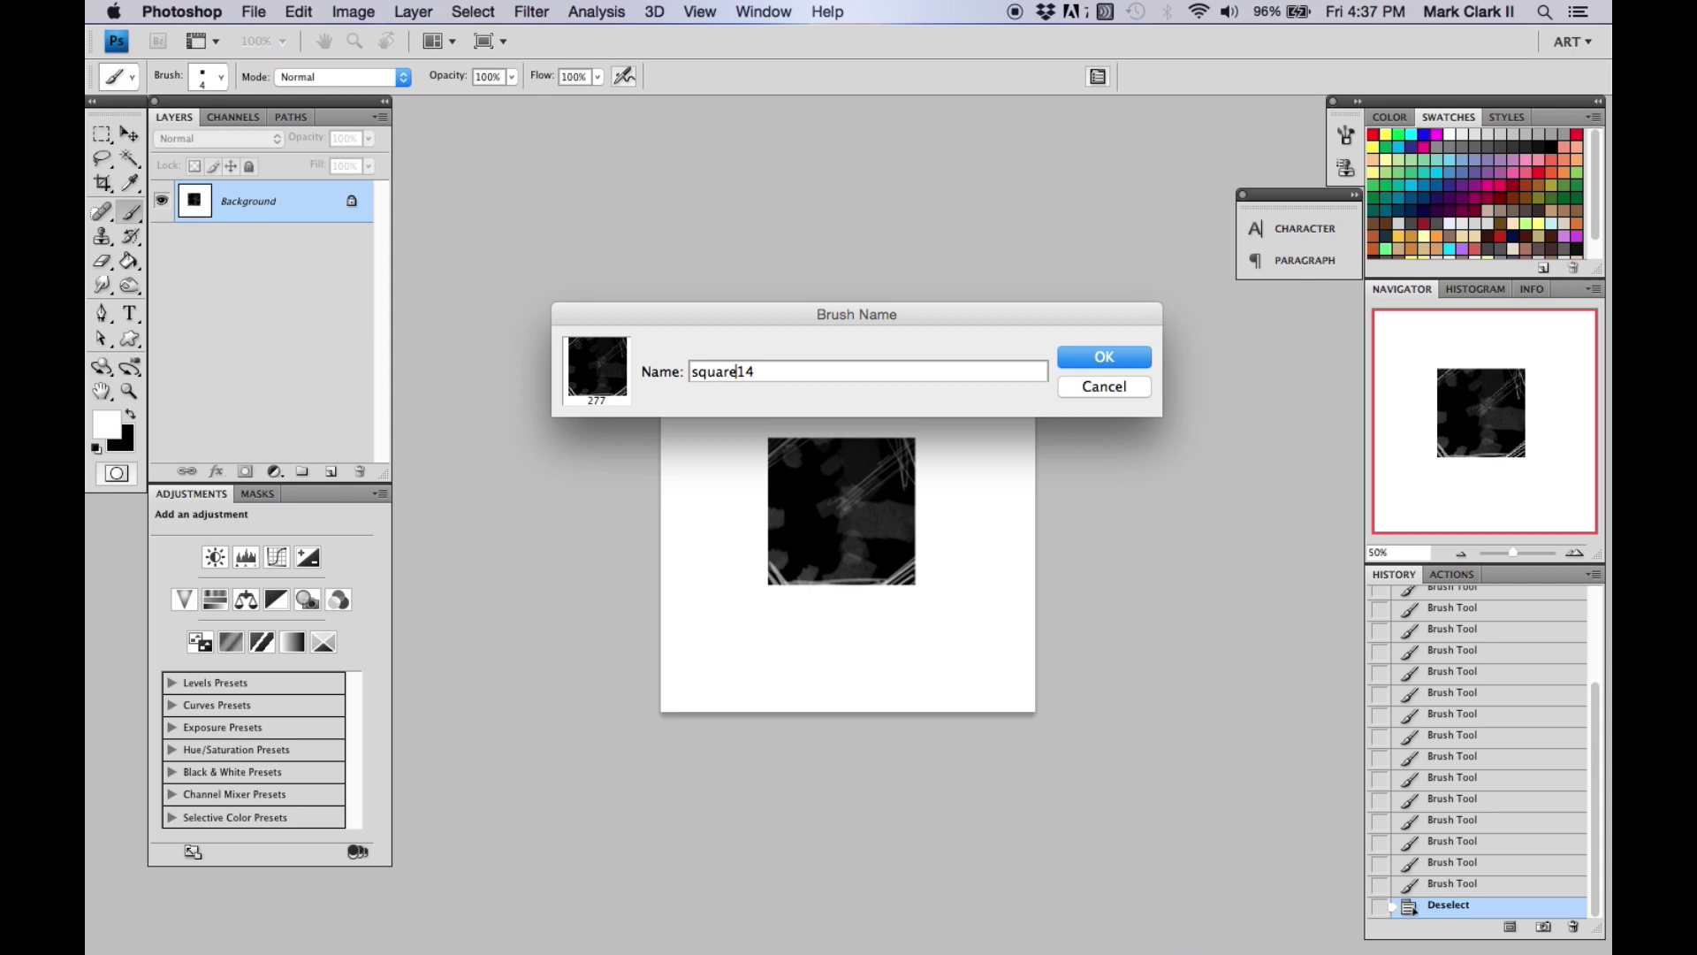
{"action": "left_click", "coordinate": [1112, 366]}
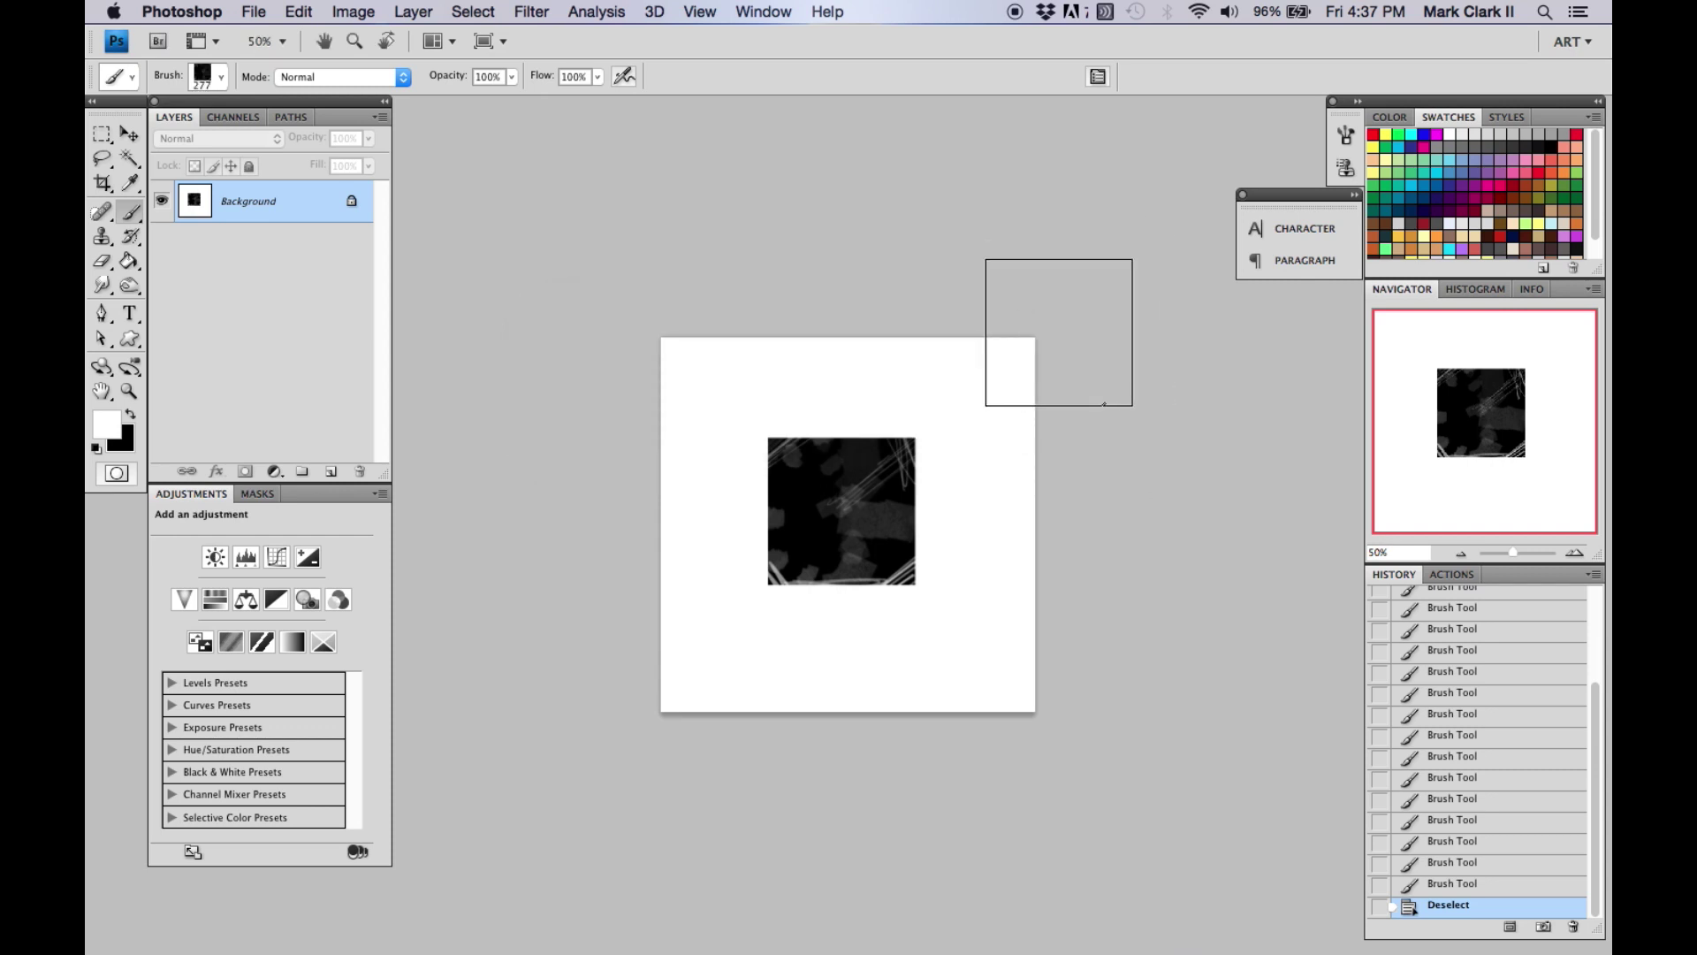
Reduce the new brush's size to 30 px and check it in the brush presets
{"action": "key", "text": "bracketleft"}
{"action": "key", "text": "bracketleft"}
{"action": "key", "text": "bracketleft"}
{"action": "key", "text": "bracketleft"}
{"action": "key", "text": "bracketleft"}
{"action": "key", "text": "bracketleft"}
{"action": "key", "text": "bracketleft"}
{"action": "key", "text": "bracketleft"}
{"action": "key", "text": "bracketleft"}
{"action": "key", "text": "bracketleft"}
{"action": "key", "text": "bracketleft"}
{"action": "key", "text": "bracketleft"}
{"action": "key", "text": "bracketleft"}
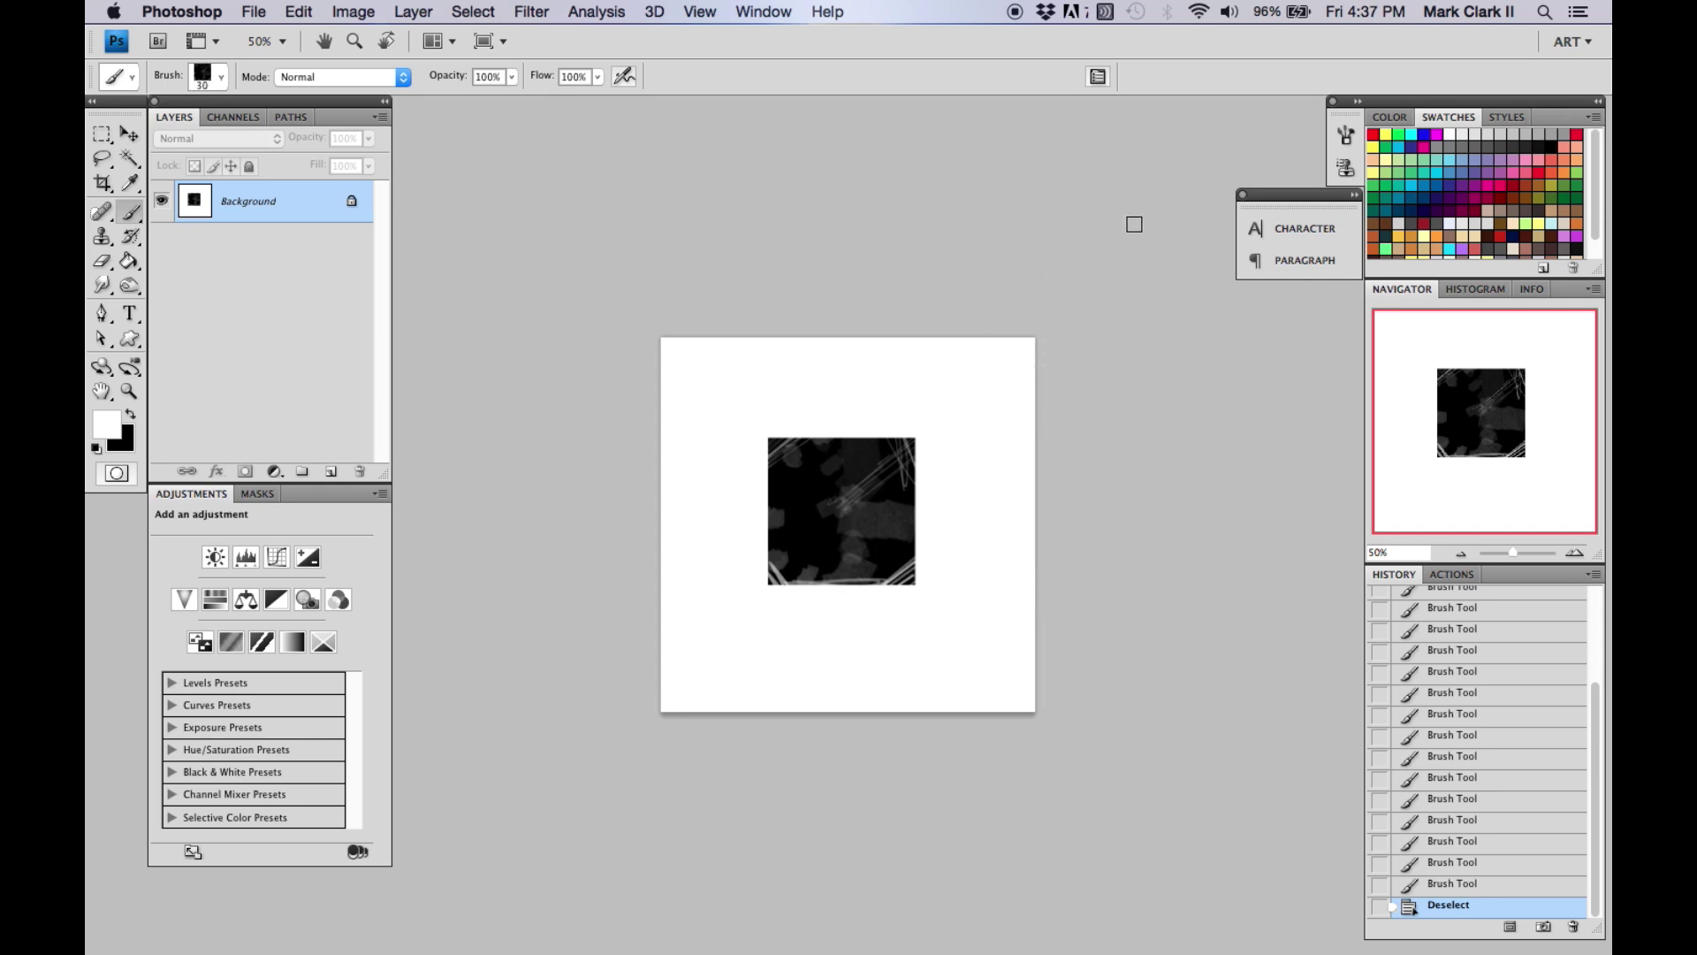
{"action": "left_click", "coordinate": [1346, 137]}
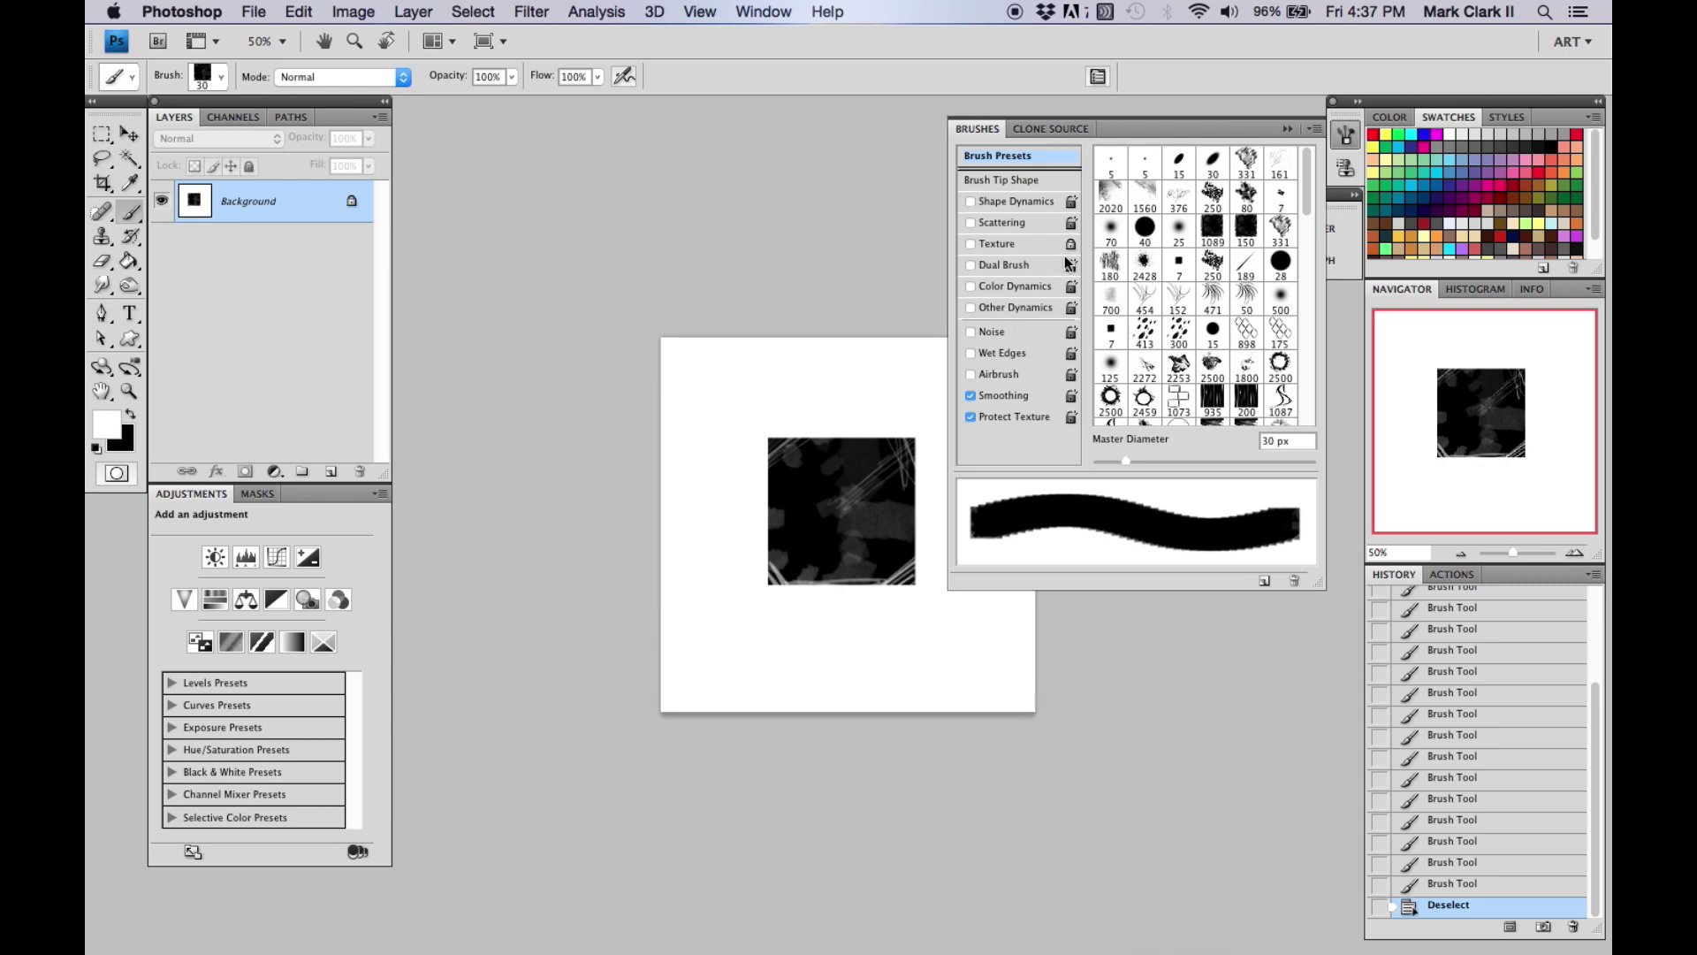
{"action": "left_click", "coordinate": [1287, 129]}
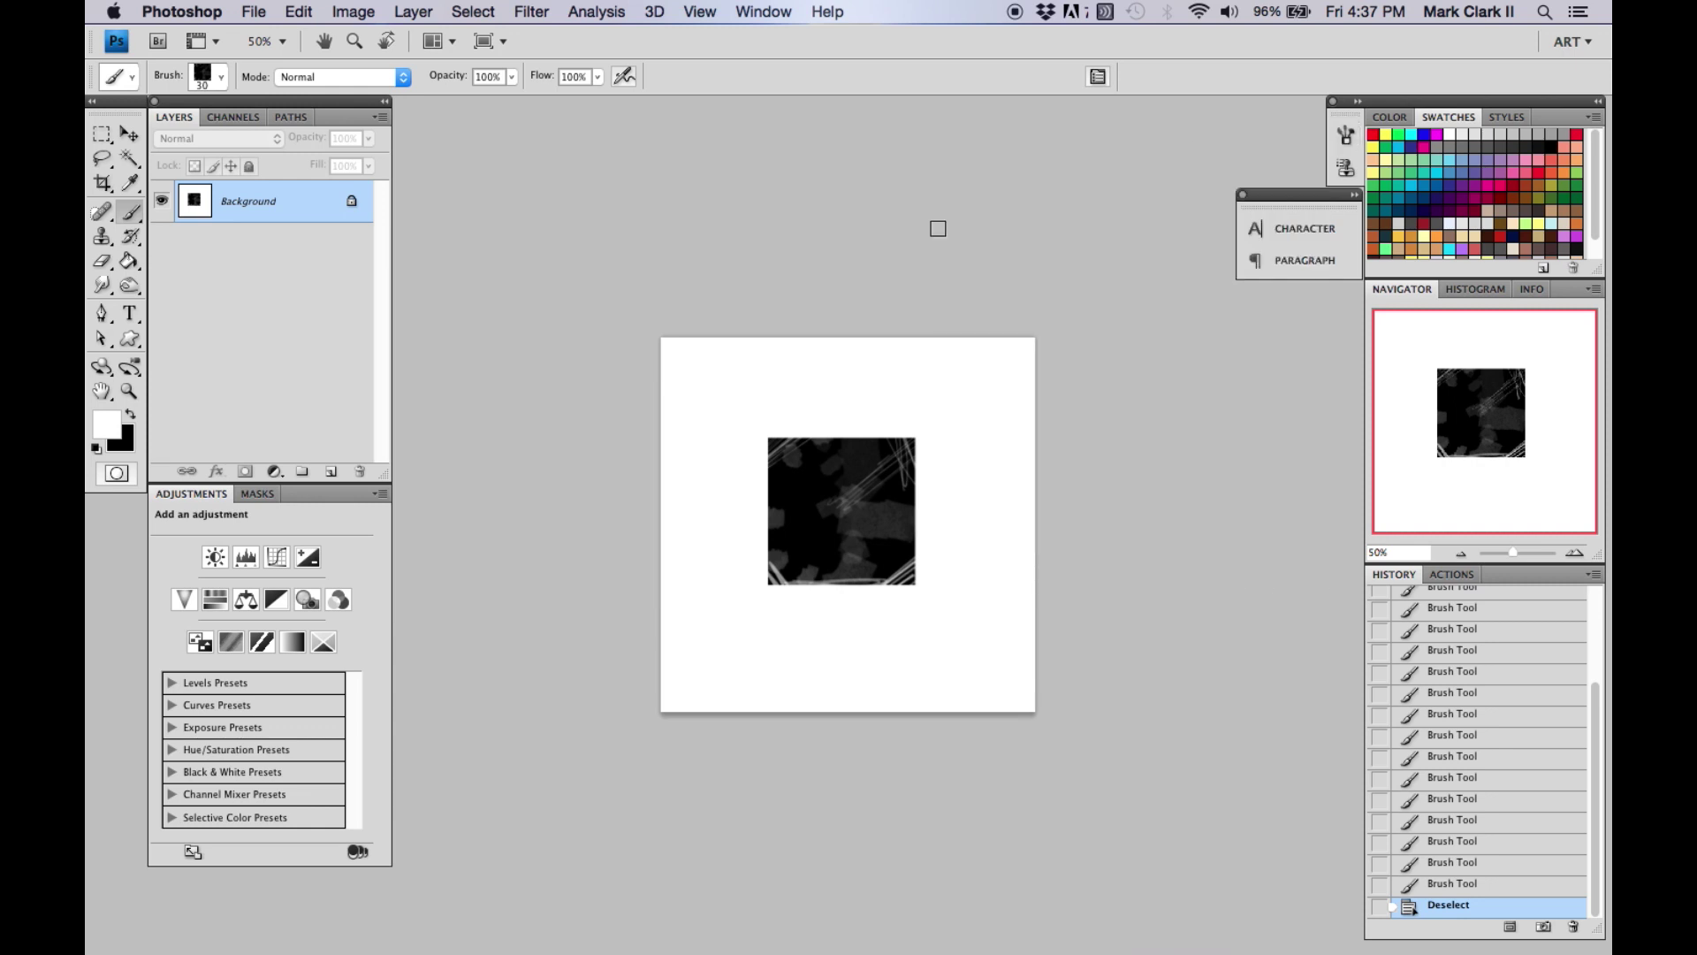
Add a new layer above the background and fill it with white
{"action": "left_click", "coordinate": [332, 472]}
{"action": "left_click", "coordinate": [131, 285]}
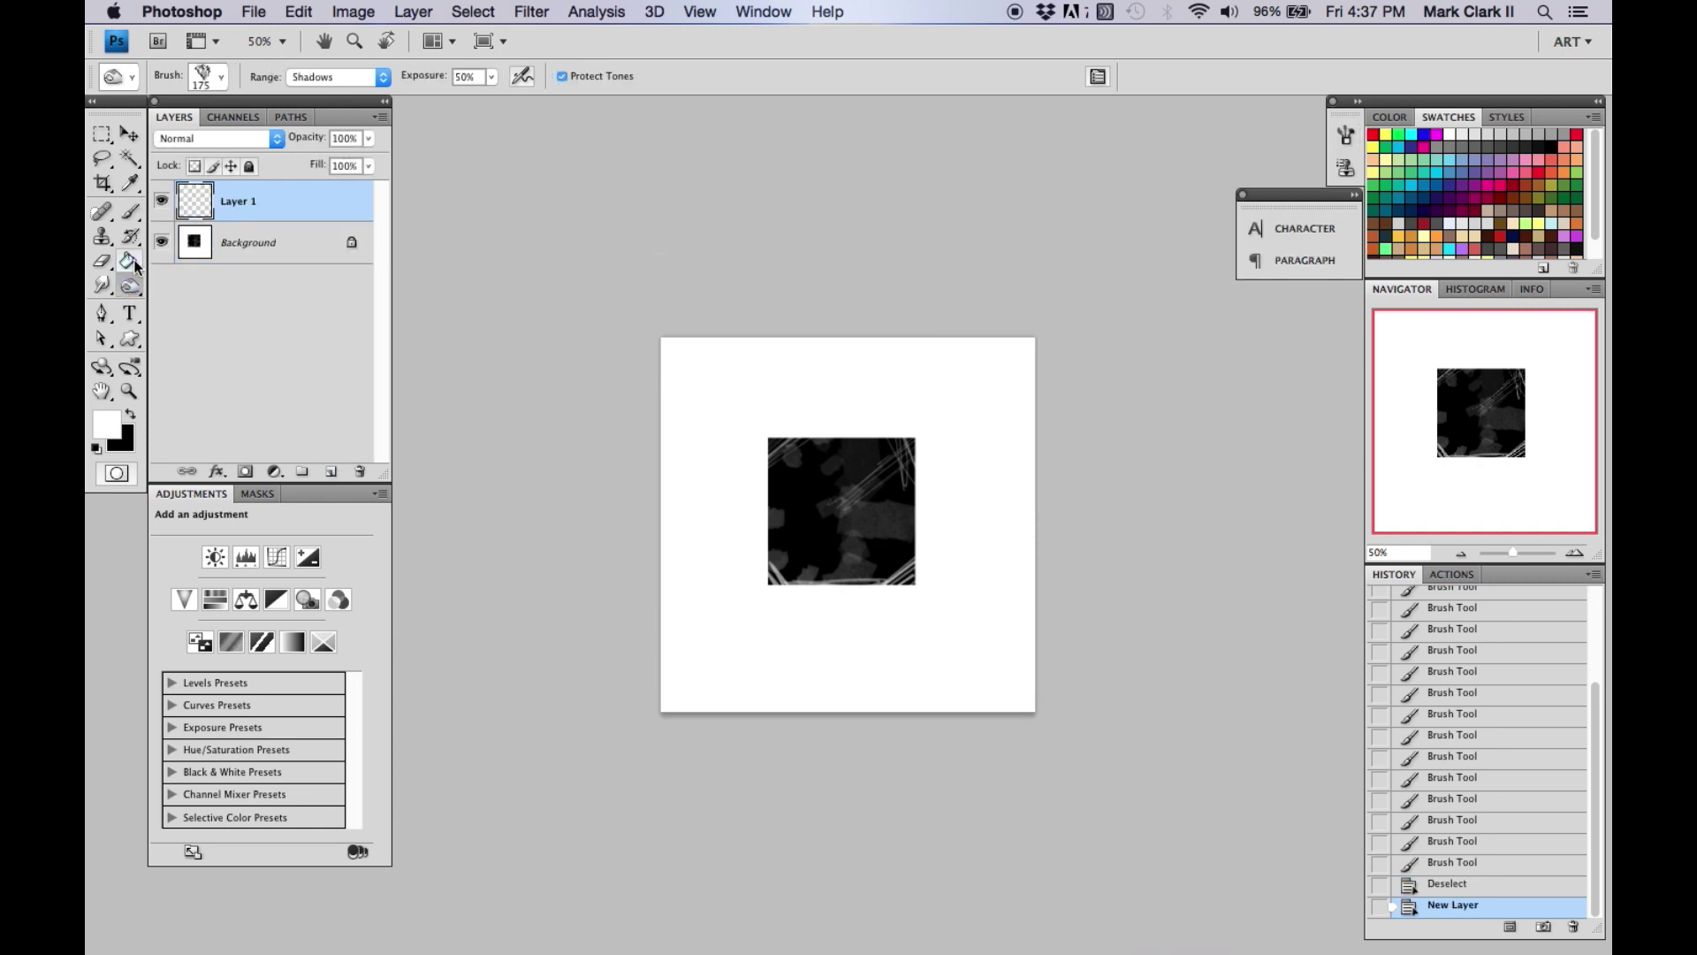
{"action": "left_click", "coordinate": [132, 263]}
{"action": "left_click", "coordinate": [694, 452]}
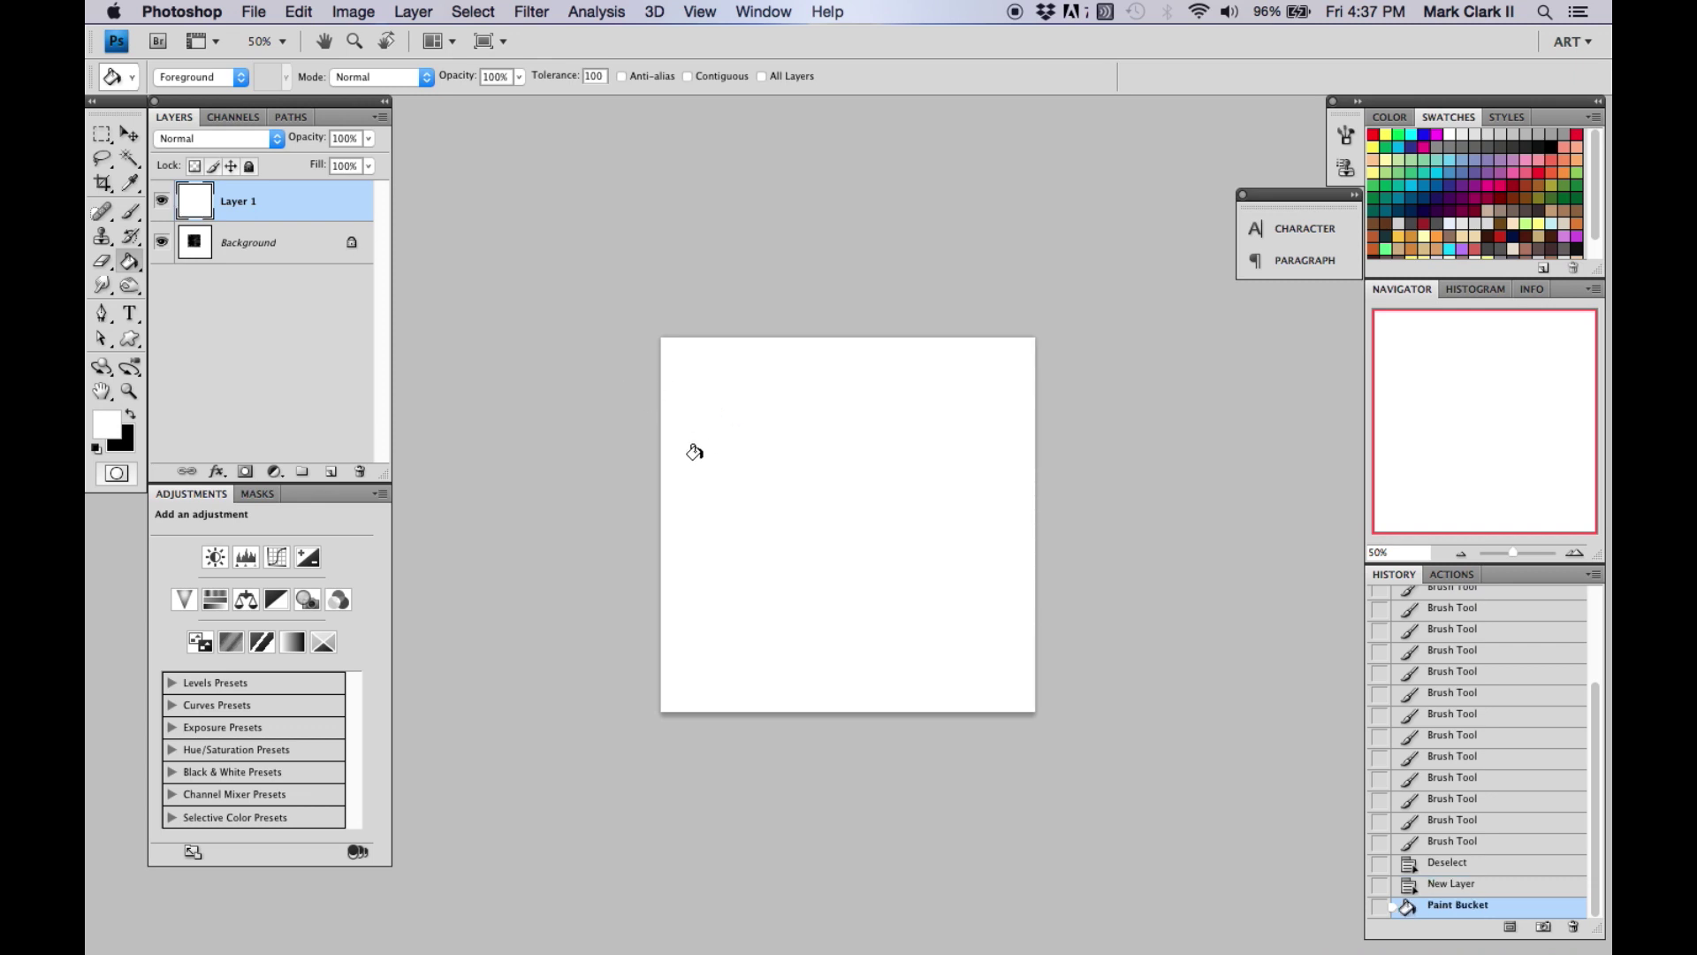
Open the brush settings for the Brush tool and enable Other Dynamics
{"action": "left_click", "coordinate": [1346, 135]}
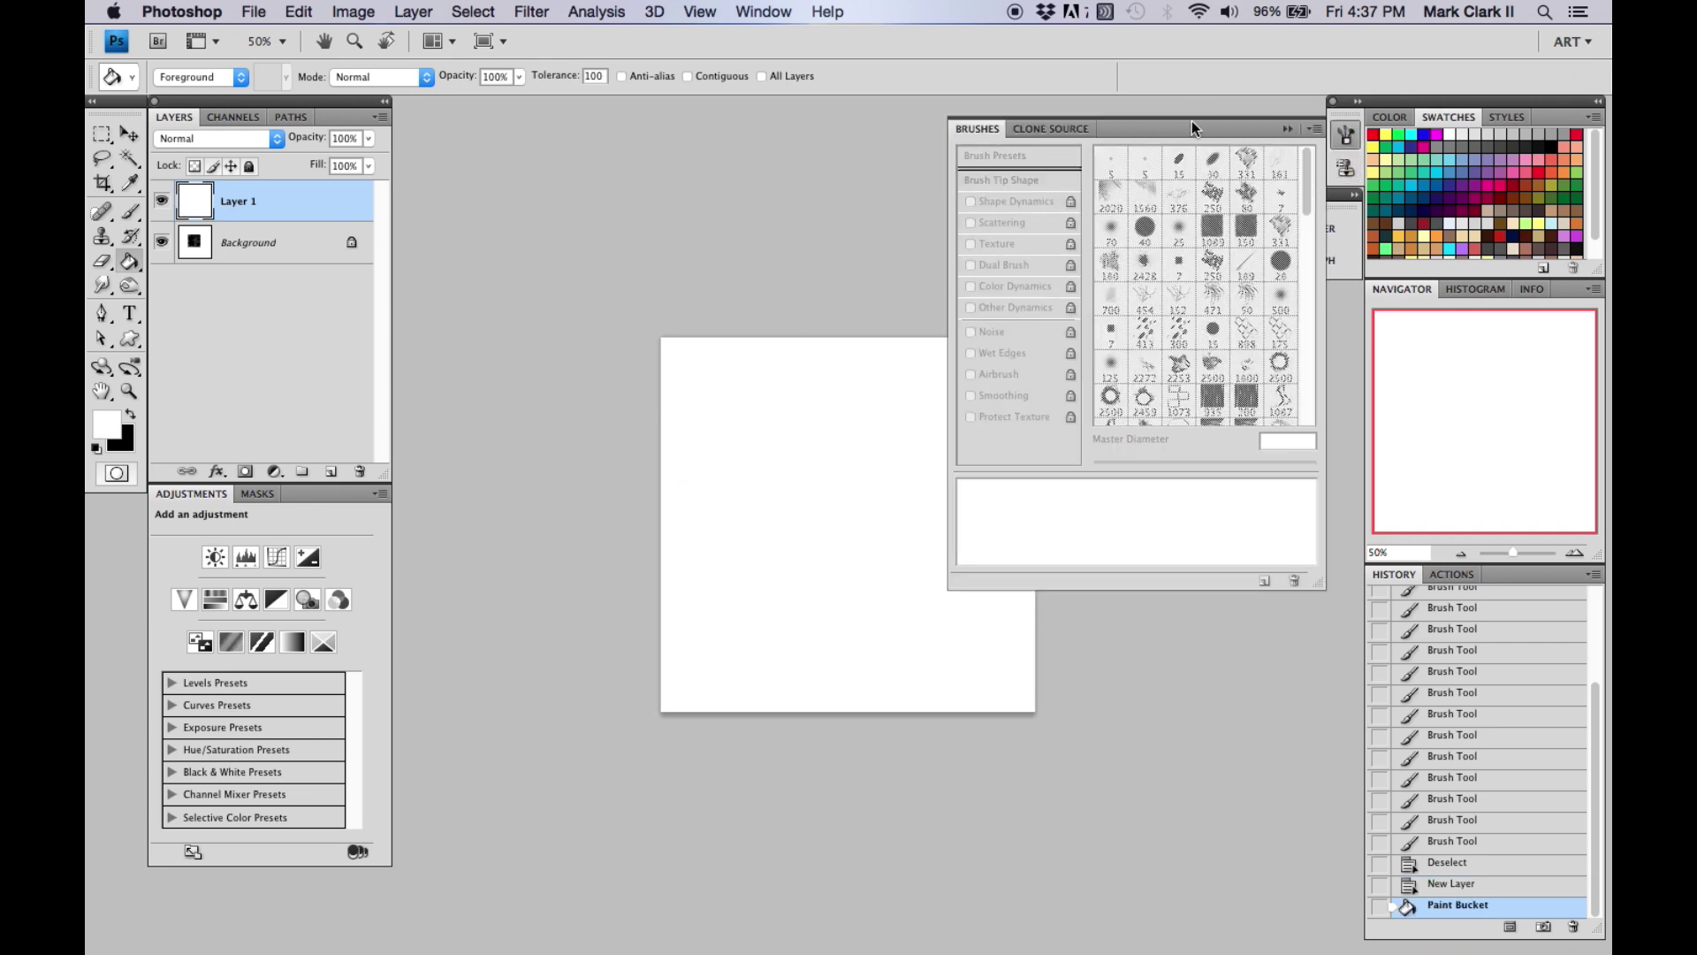
{"action": "left_click", "coordinate": [131, 212]}
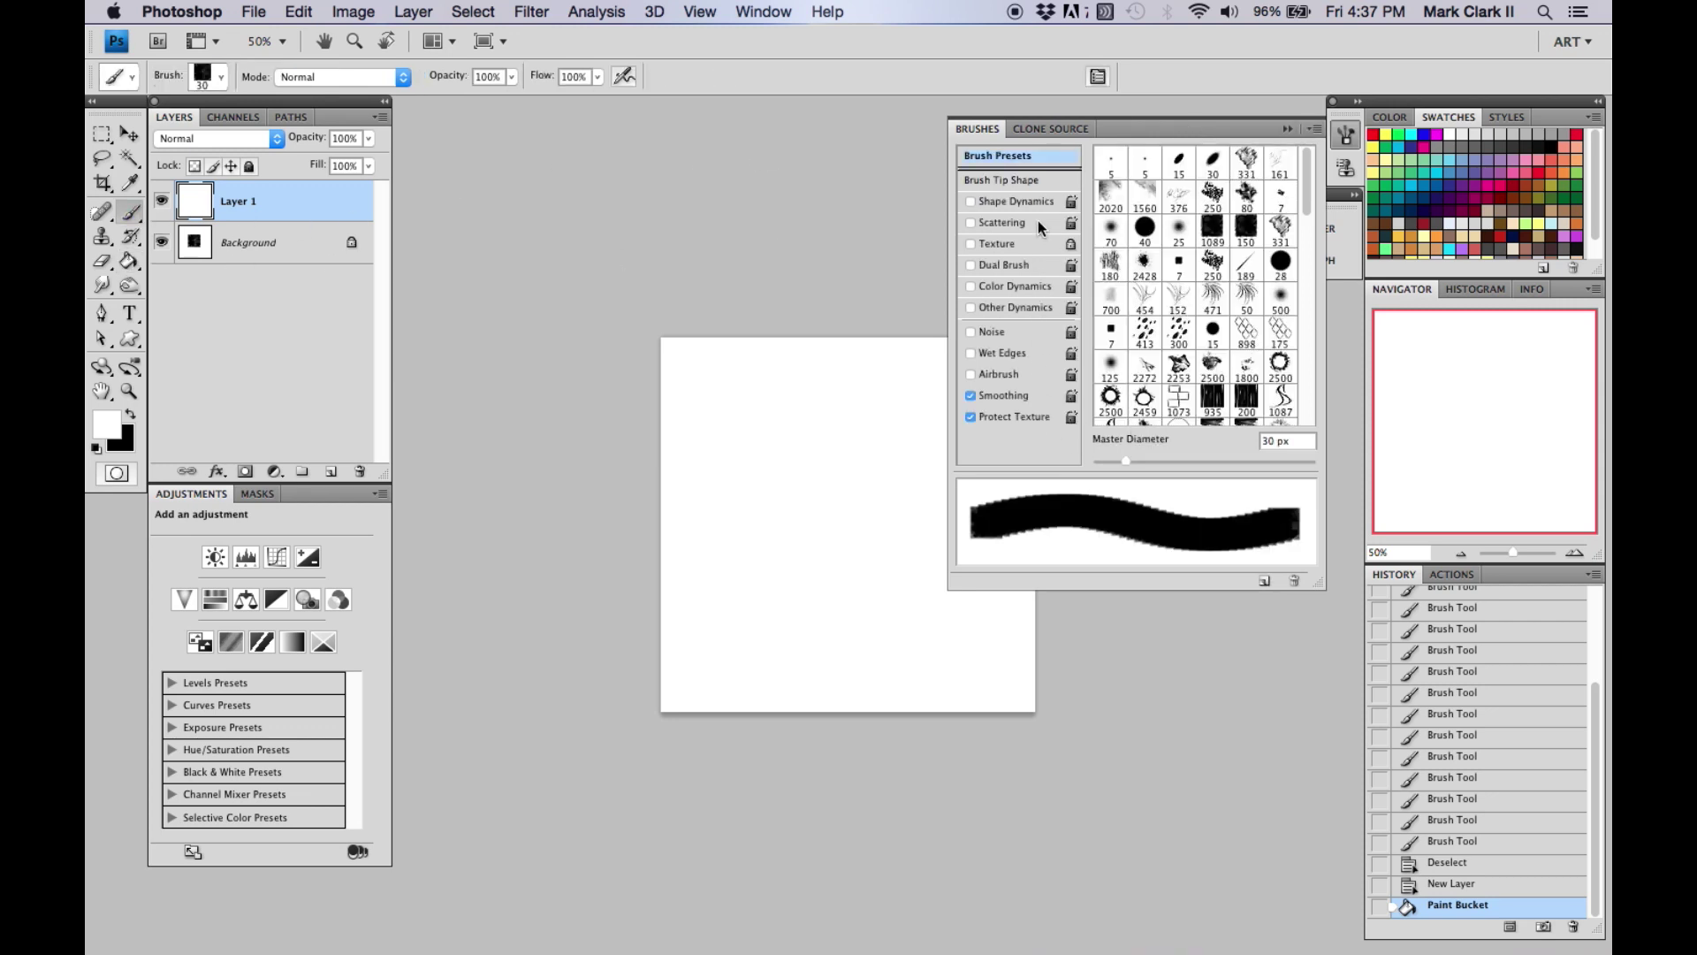
{"action": "left_click", "coordinate": [1016, 307]}
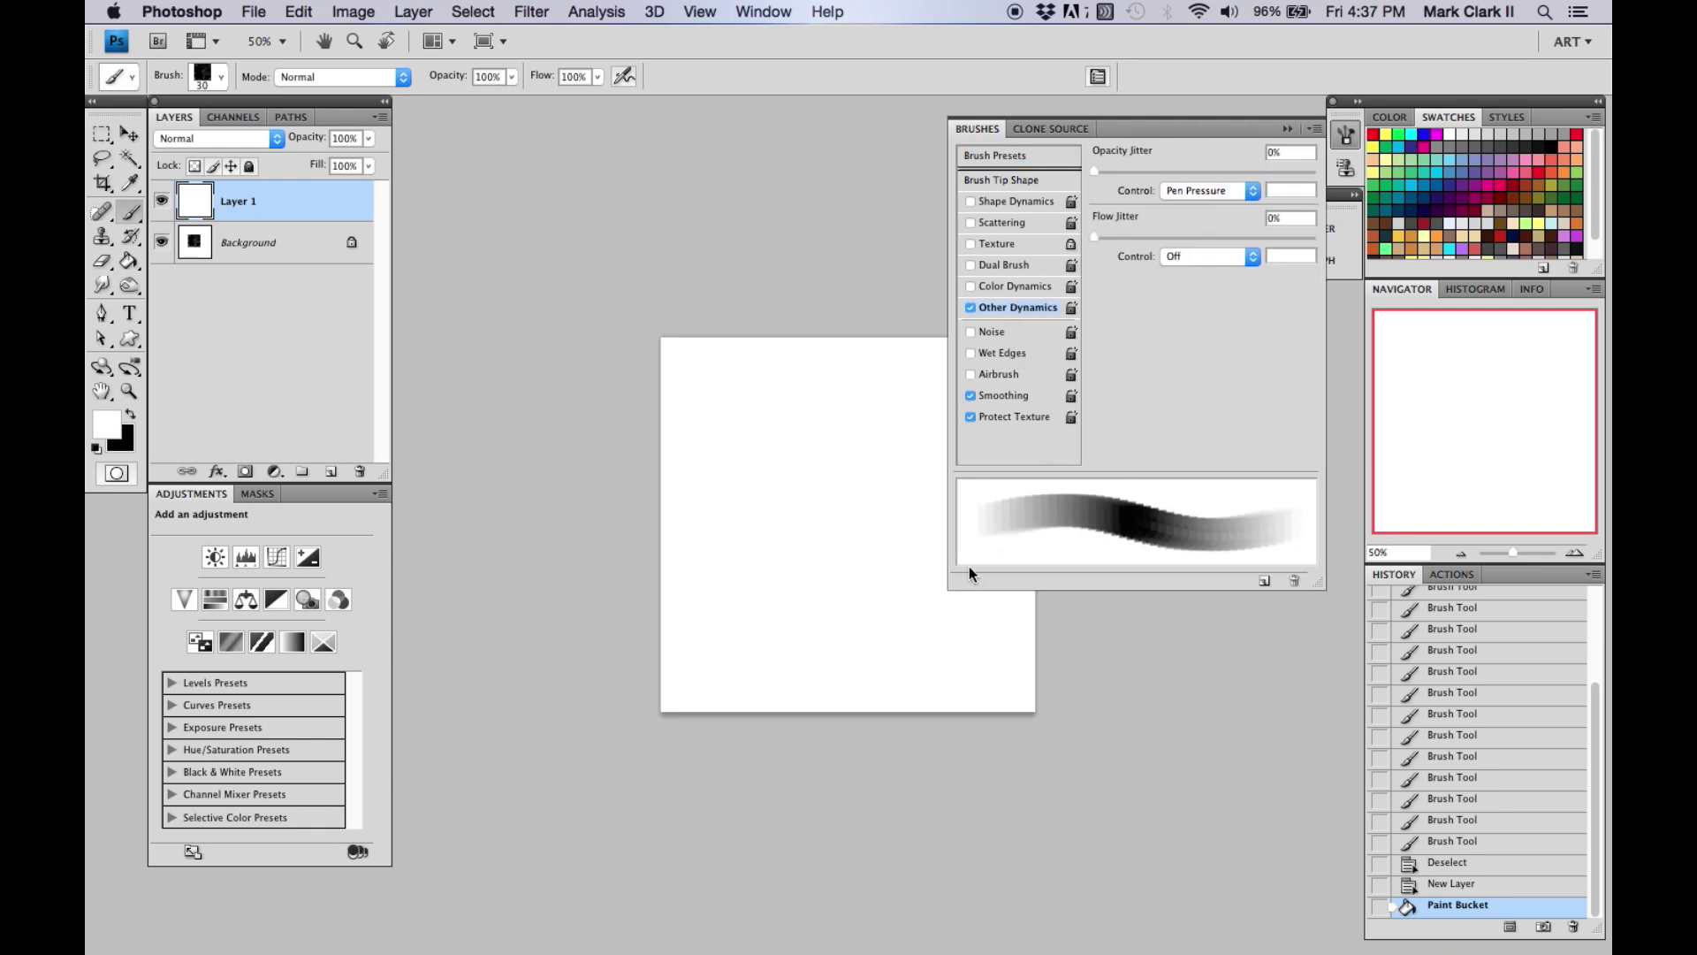
Turn off the Opacity Jitter control, enlarge the brush to 50 px and swap black into the foreground colour
{"action": "left_click", "coordinate": [1207, 187]}
{"action": "left_click", "coordinate": [1180, 160]}
{"action": "key", "text": "bracketright"}
{"action": "key", "text": "bracketright"}
{"action": "key", "text": "x"}
Paint solid black test strokes on the white layer and undo them
{"action": "mouse_move", "coordinate": [764, 403]}
{"action": "left_mouse_down"}
{"action": "mouse_move", "coordinate": [726, 518]}
{"action": "mouse_move", "coordinate": [796, 434]}
{"action": "mouse_move", "coordinate": [813, 457]}
{"action": "mouse_move", "coordinate": [840, 384]}
{"action": "left_mouse_up"}
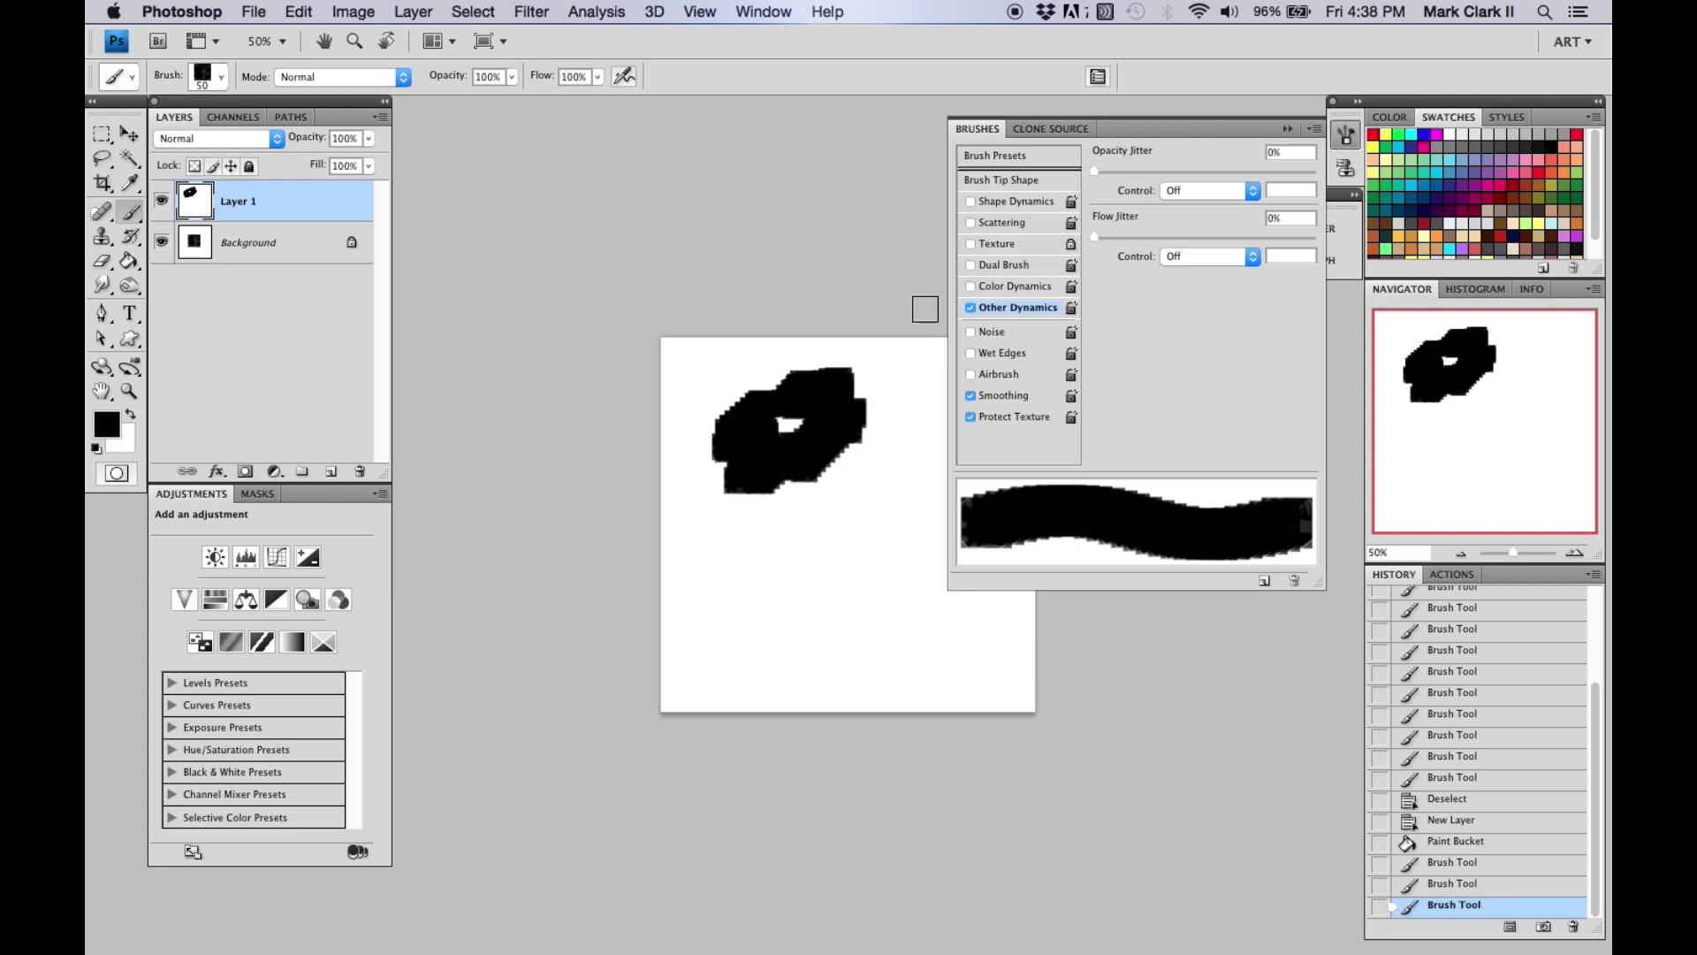
{"action": "key", "text": "super+z"}
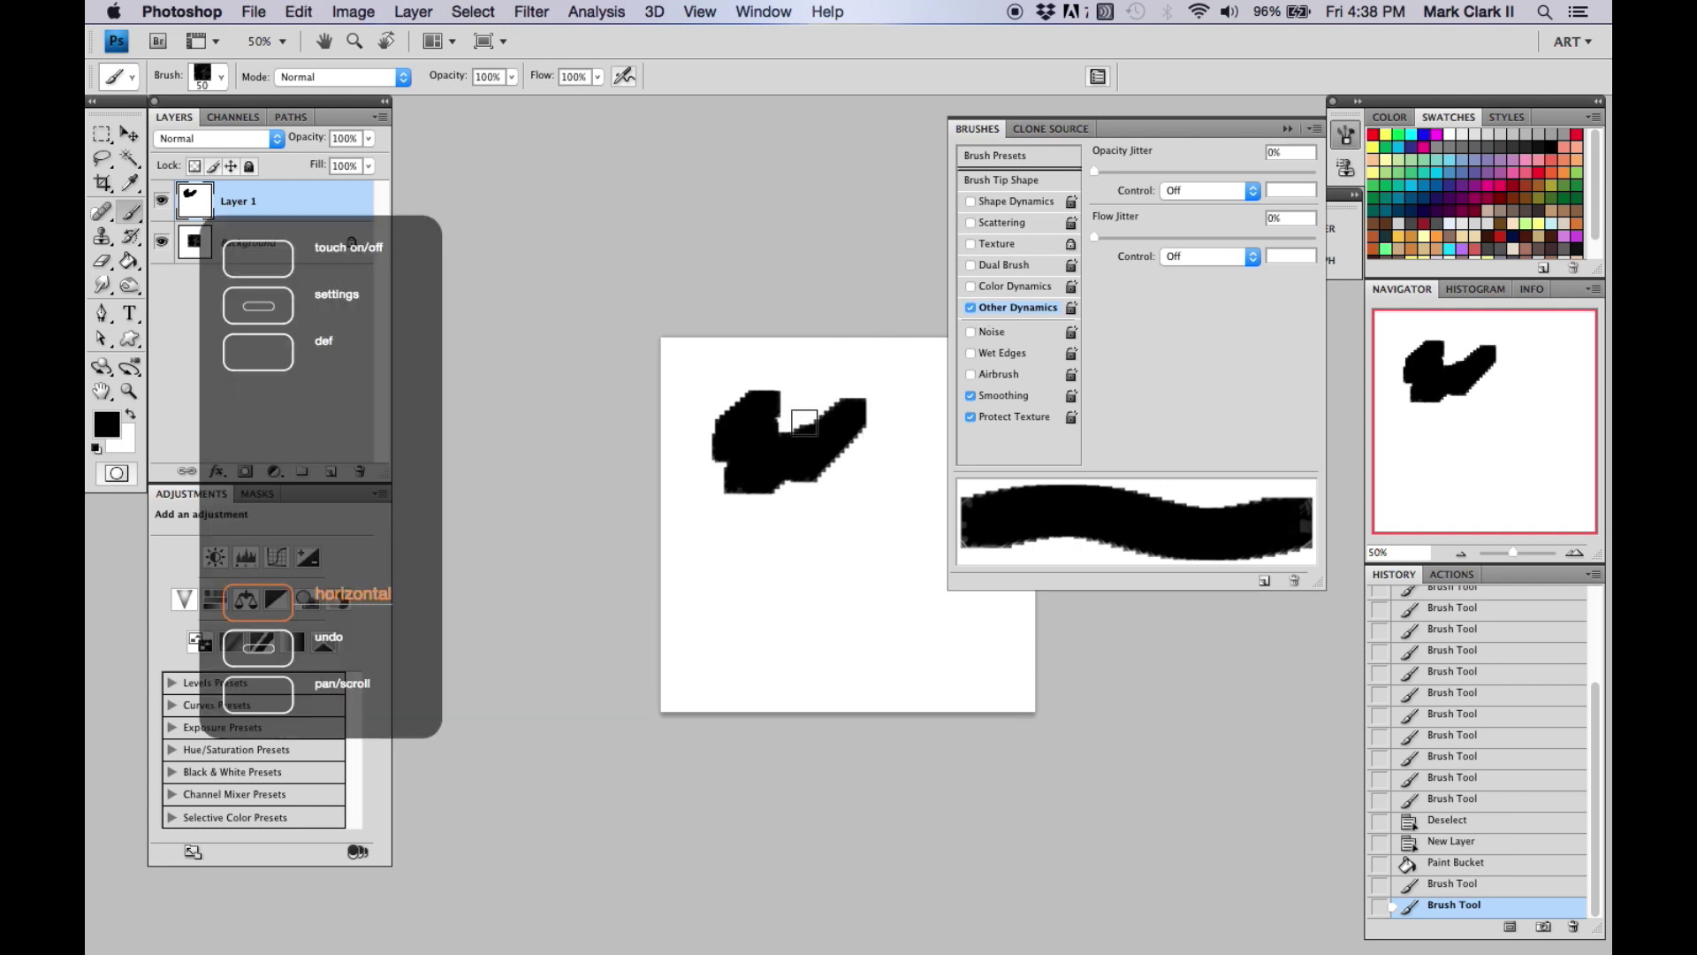
{"action": "key", "text": "super+z"}
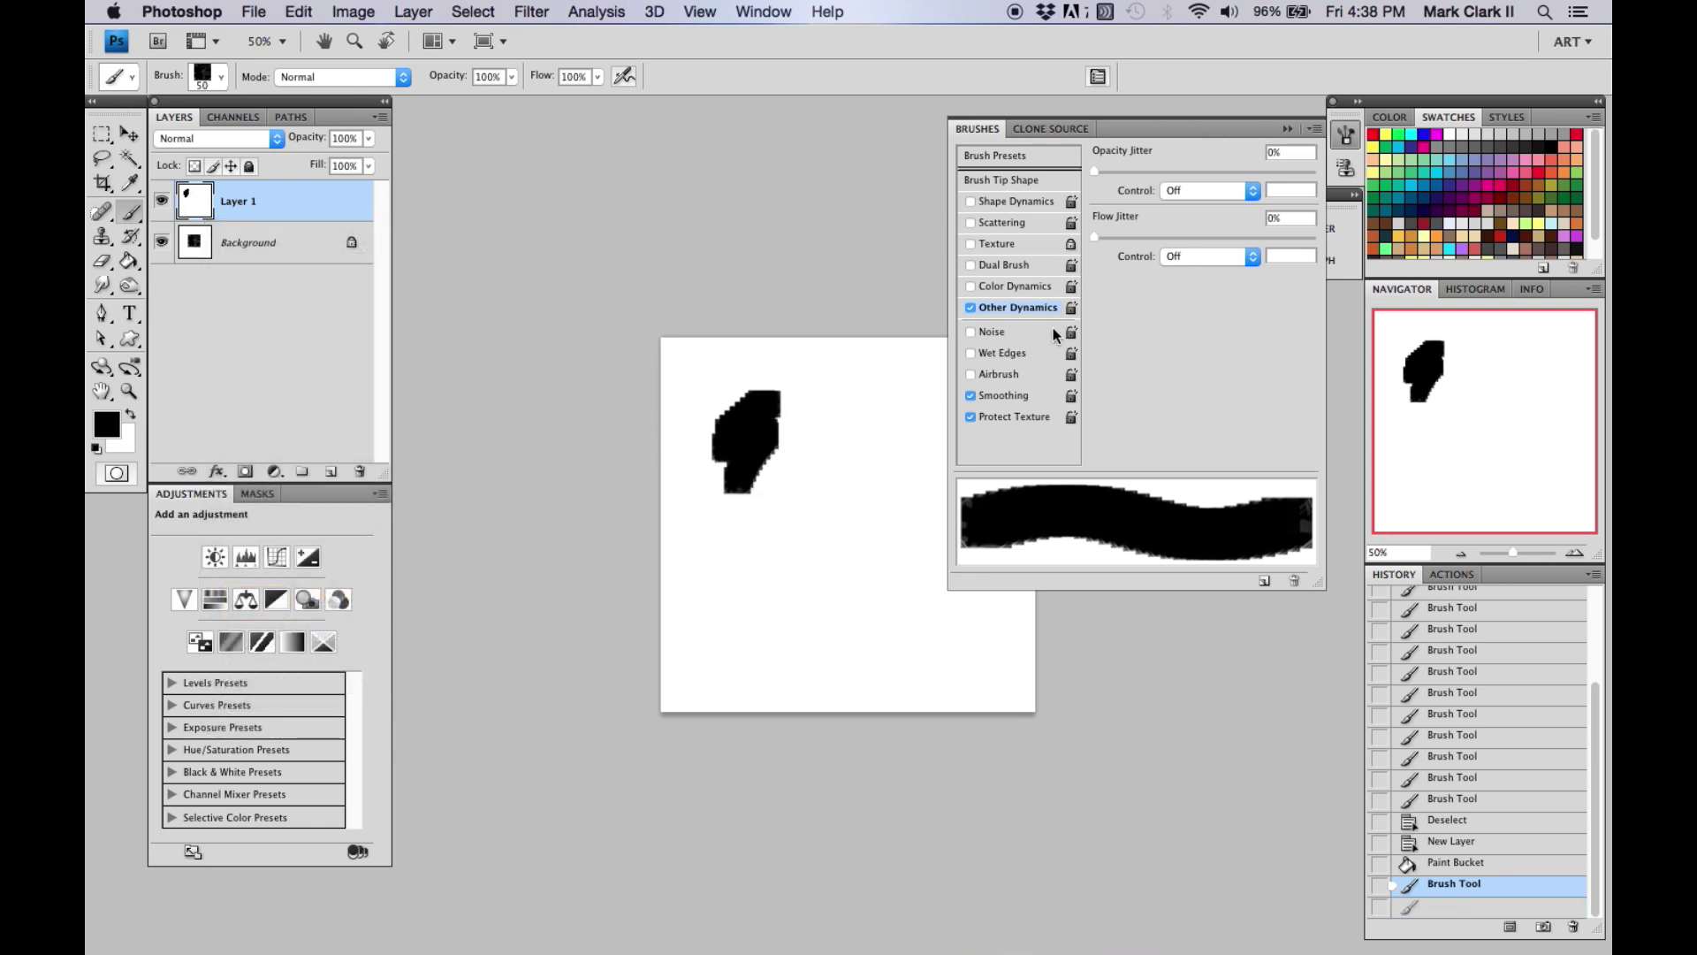
{"action": "key", "text": "super+z"}
Set the Opacity Jitter control to Pen Pressure, then paint a test stroke and undo it
{"action": "left_click", "coordinate": [1188, 193]}
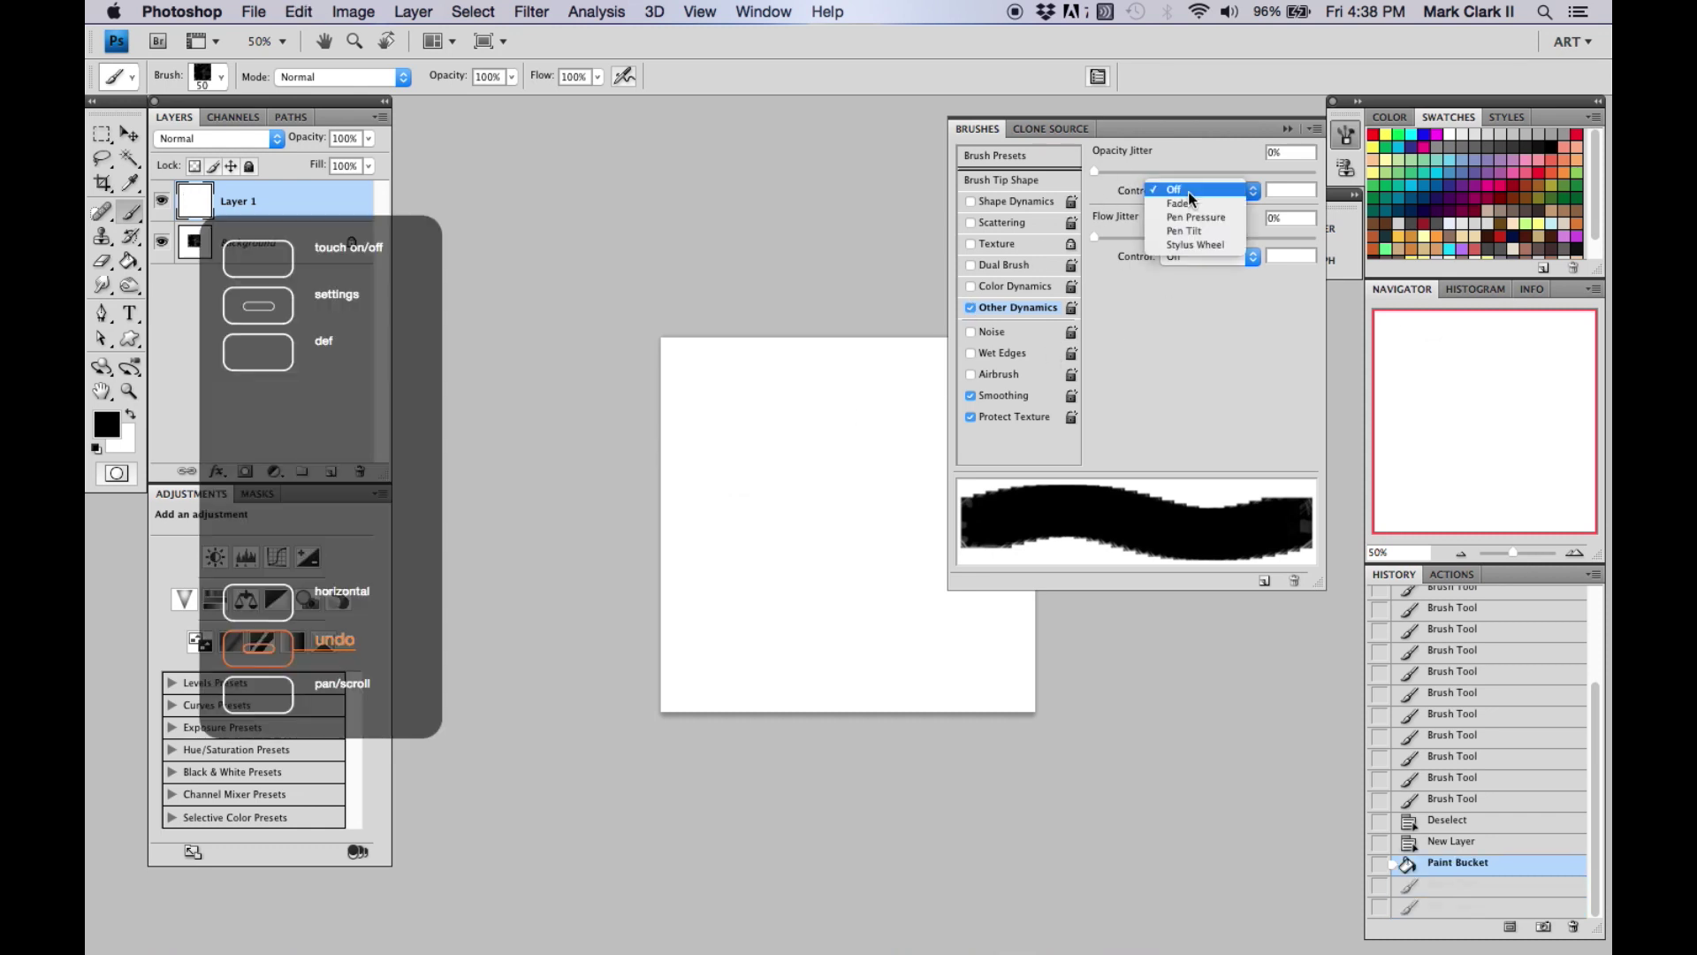
{"action": "left_click", "coordinate": [1188, 217]}
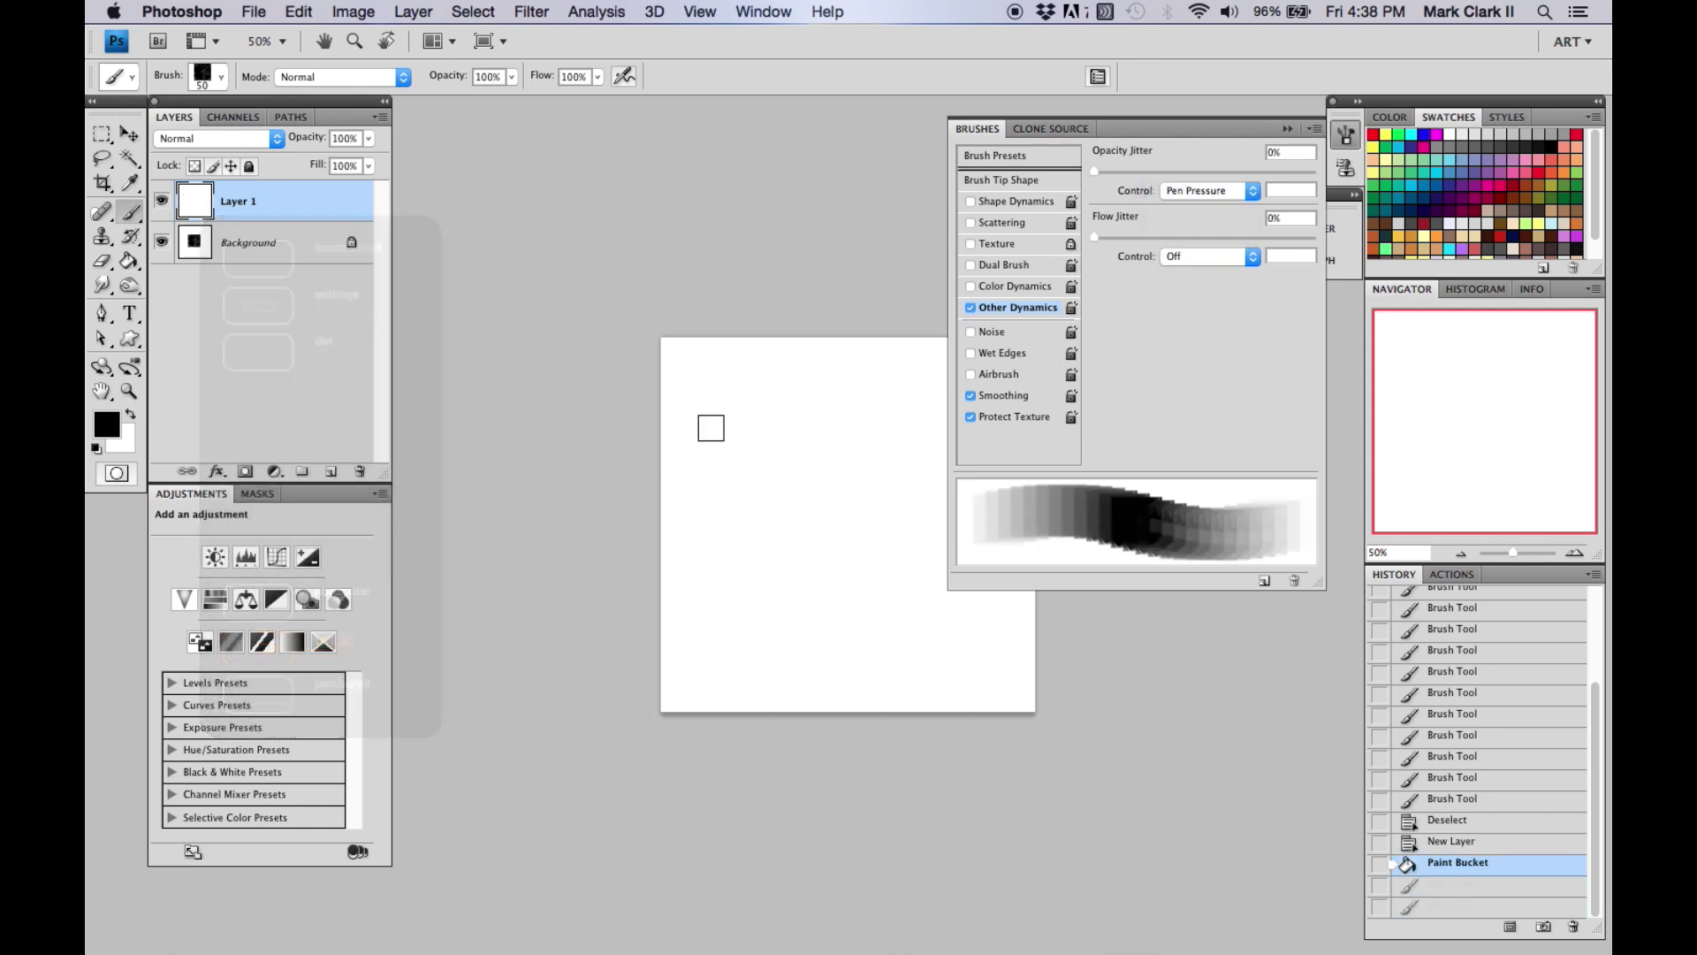
{"action": "mouse_move", "coordinate": [761, 386]}
{"action": "left_mouse_down"}
{"action": "mouse_move", "coordinate": [812, 415]}
{"action": "mouse_move", "coordinate": [770, 468]}
{"action": "mouse_move", "coordinate": [793, 414]}
{"action": "mouse_move", "coordinate": [792, 436]}
{"action": "mouse_move", "coordinate": [752, 390]}
{"action": "left_mouse_up"}
{"action": "key", "text": "super+z"}
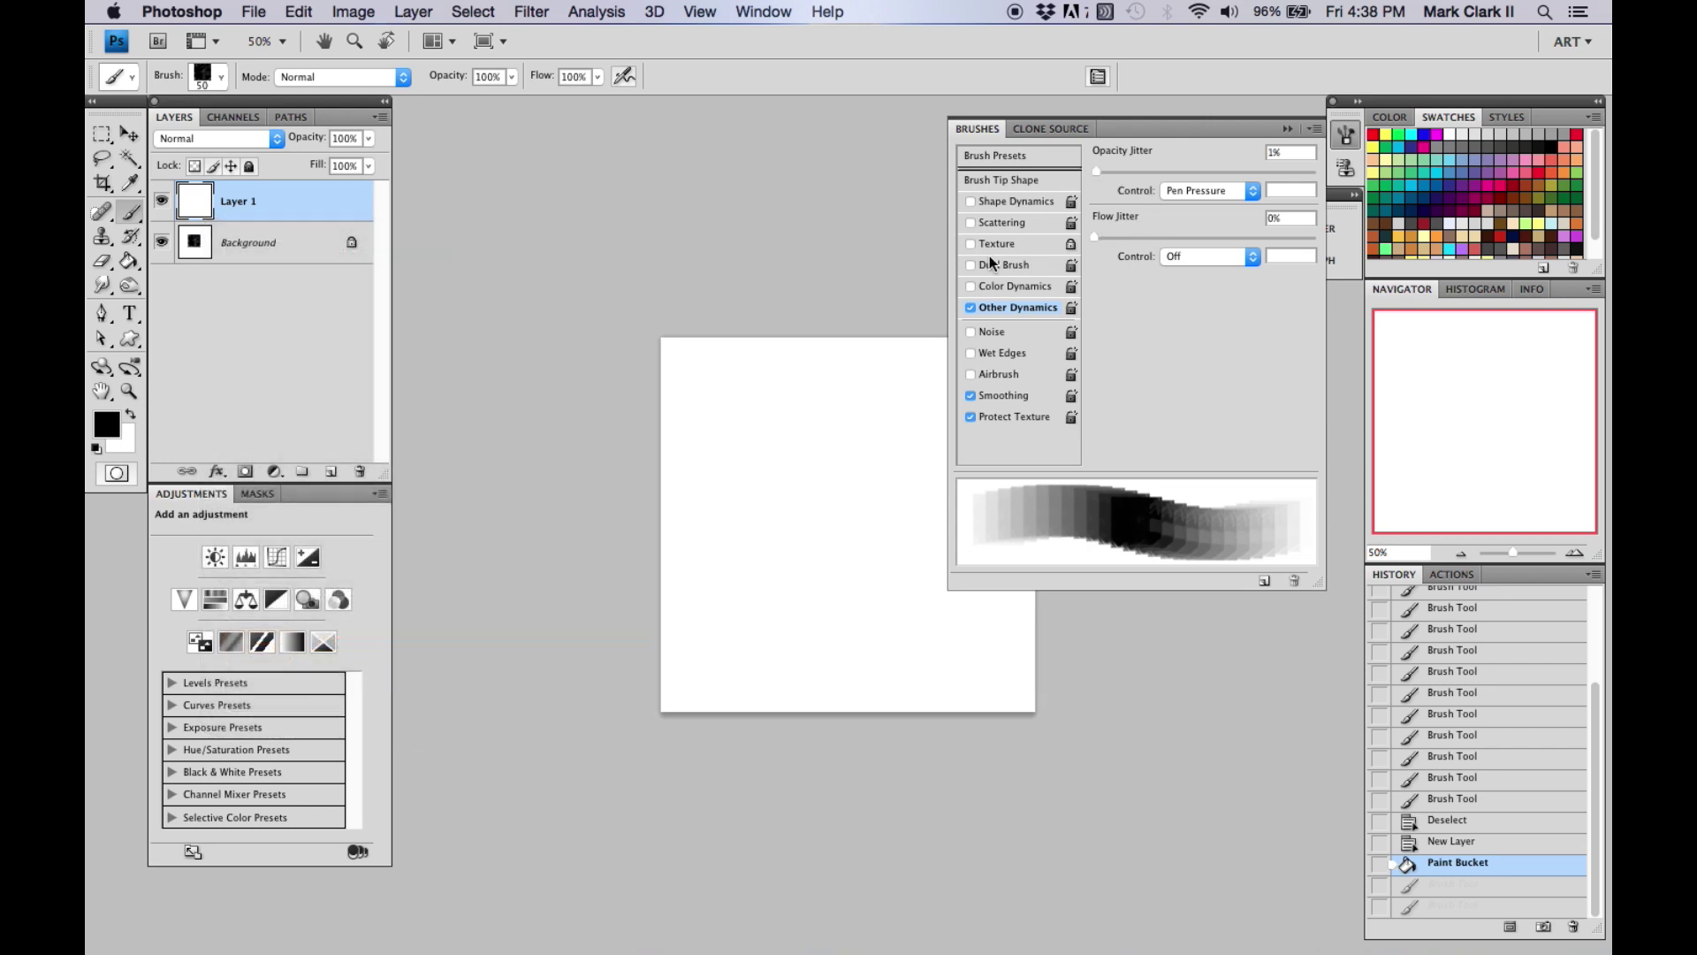
Set the brush tip spacing to 14%
{"action": "left_click", "coordinate": [1010, 182]}
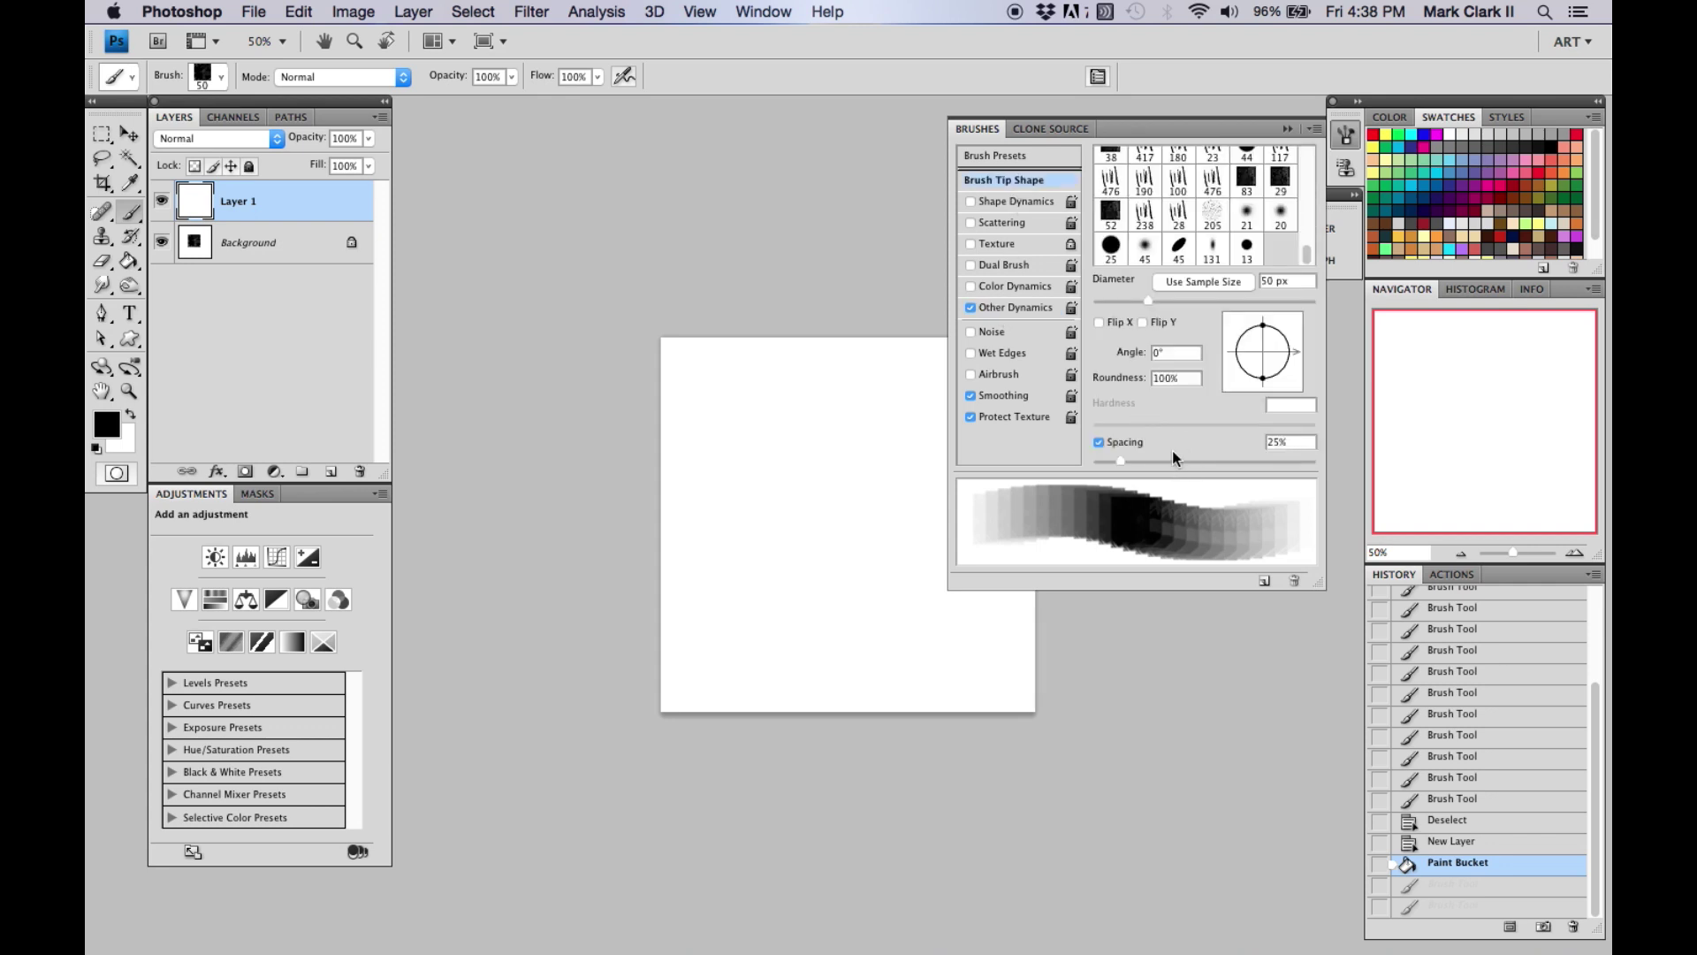
{"action": "mouse_move", "coordinate": [1118, 460]}
{"action": "left_mouse_down"}
{"action": "mouse_move", "coordinate": [1103, 464]}
{"action": "mouse_move", "coordinate": [1218, 474]}
{"action": "mouse_move", "coordinate": [1110, 482]}
{"action": "left_mouse_up"}
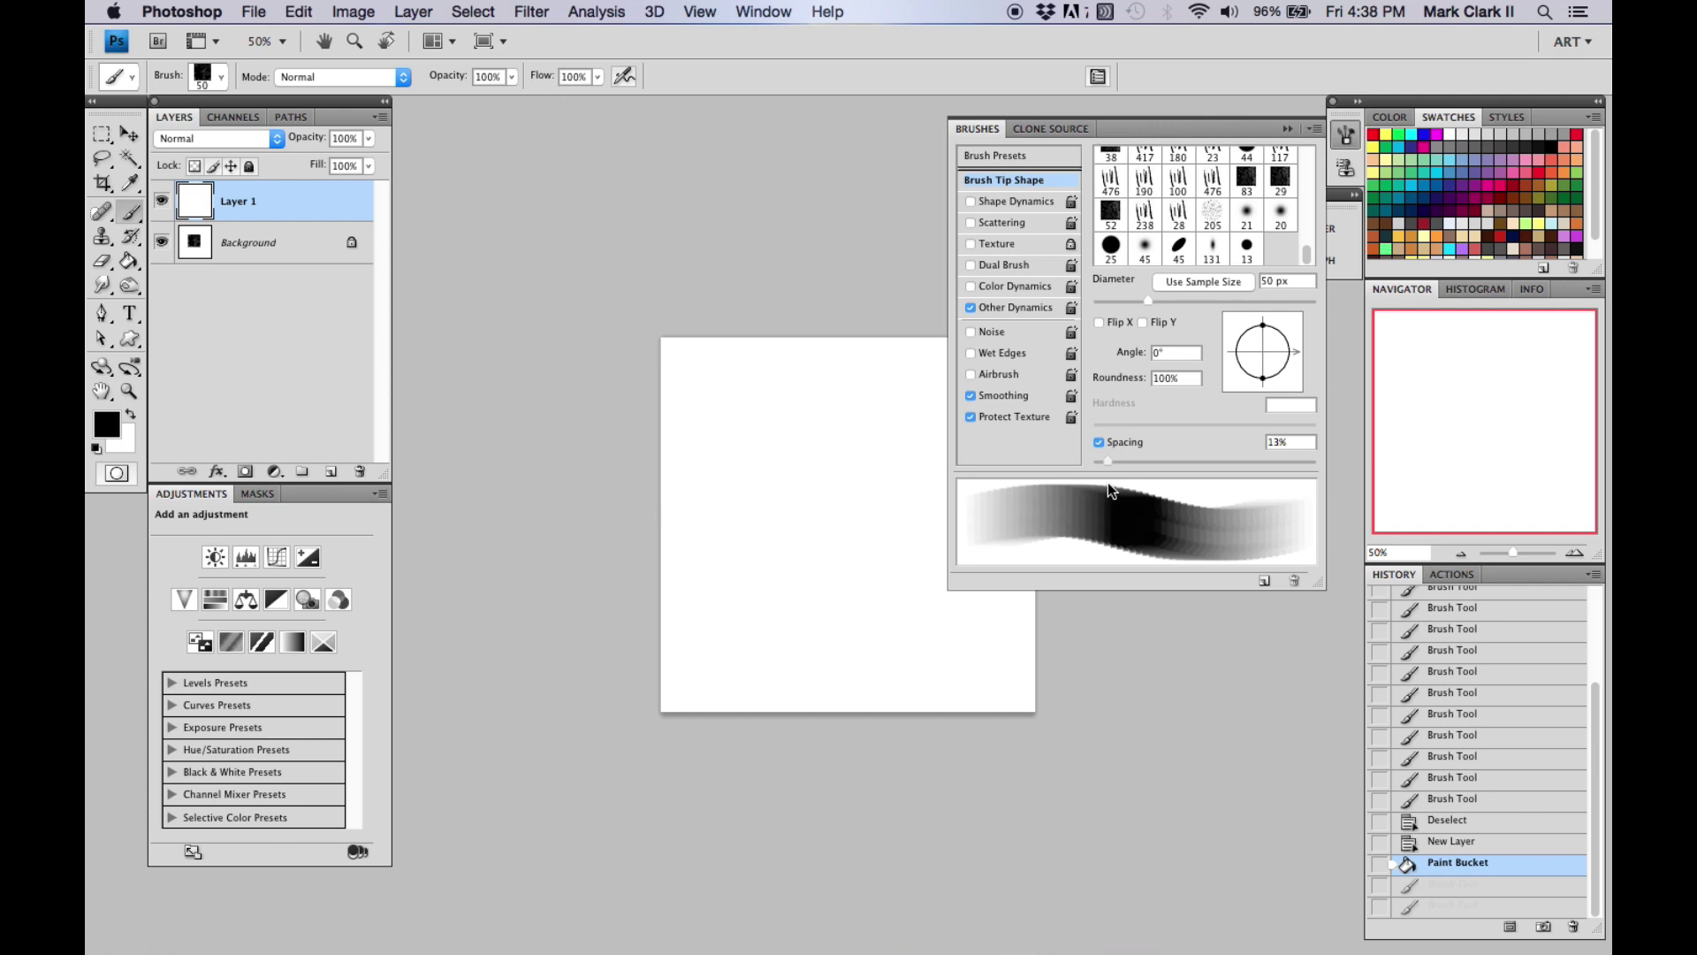
{"action": "left_click_drag", "start_coordinate": [1108, 487], "coordinate": [1105, 487]}
{"action": "left_click_drag", "start_coordinate": [1107, 483], "coordinate": [1109, 484]}
{"action": "left_click_drag", "start_coordinate": [1106, 463], "coordinate": [1108, 463]}
Paint overlapping pressure-sensitive test strokes on the white layer while enlarging the brush to 150 px
{"action": "mouse_move", "coordinate": [809, 450]}
{"action": "left_mouse_down"}
{"action": "mouse_move", "coordinate": [774, 535]}
{"action": "mouse_move", "coordinate": [817, 450]}
{"action": "mouse_move", "coordinate": [750, 539]}
{"action": "left_mouse_up"}
{"action": "key", "text": "bracketright"}
{"action": "key", "text": "bracketright"}
{"action": "key", "text": "bracketright"}
{"action": "mouse_move", "coordinate": [825, 444]}
{"action": "left_mouse_down"}
{"action": "mouse_move", "coordinate": [758, 541]}
{"action": "mouse_move", "coordinate": [782, 495]}
{"action": "left_mouse_up"}
{"action": "key", "text": "bracketleft"}
{"action": "mouse_move", "coordinate": [835, 445]}
{"action": "left_mouse_down"}
{"action": "mouse_move", "coordinate": [789, 486]}
{"action": "mouse_move", "coordinate": [852, 522]}
{"action": "mouse_move", "coordinate": [821, 499]}
{"action": "mouse_move", "coordinate": [850, 501]}
{"action": "mouse_move", "coordinate": [837, 529]}
{"action": "mouse_move", "coordinate": [762, 472]}
{"action": "mouse_move", "coordinate": [837, 579]}
{"action": "mouse_move", "coordinate": [802, 592]}
{"action": "mouse_move", "coordinate": [824, 477]}
{"action": "mouse_move", "coordinate": [721, 489]}
{"action": "mouse_move", "coordinate": [759, 529]}
{"action": "left_mouse_up"}
{"action": "key", "text": "bracketright"}
{"action": "key", "text": "bracketright"}
{"action": "key", "text": "bracketright"}
{"action": "key", "text": "bracketright"}
{"action": "left_click_drag", "start_coordinate": [773, 521], "coordinate": [834, 488]}
{"action": "left_click_drag", "start_coordinate": [759, 440], "coordinate": [888, 397]}
{"action": "left_click_drag", "start_coordinate": [884, 460], "coordinate": [840, 575]}
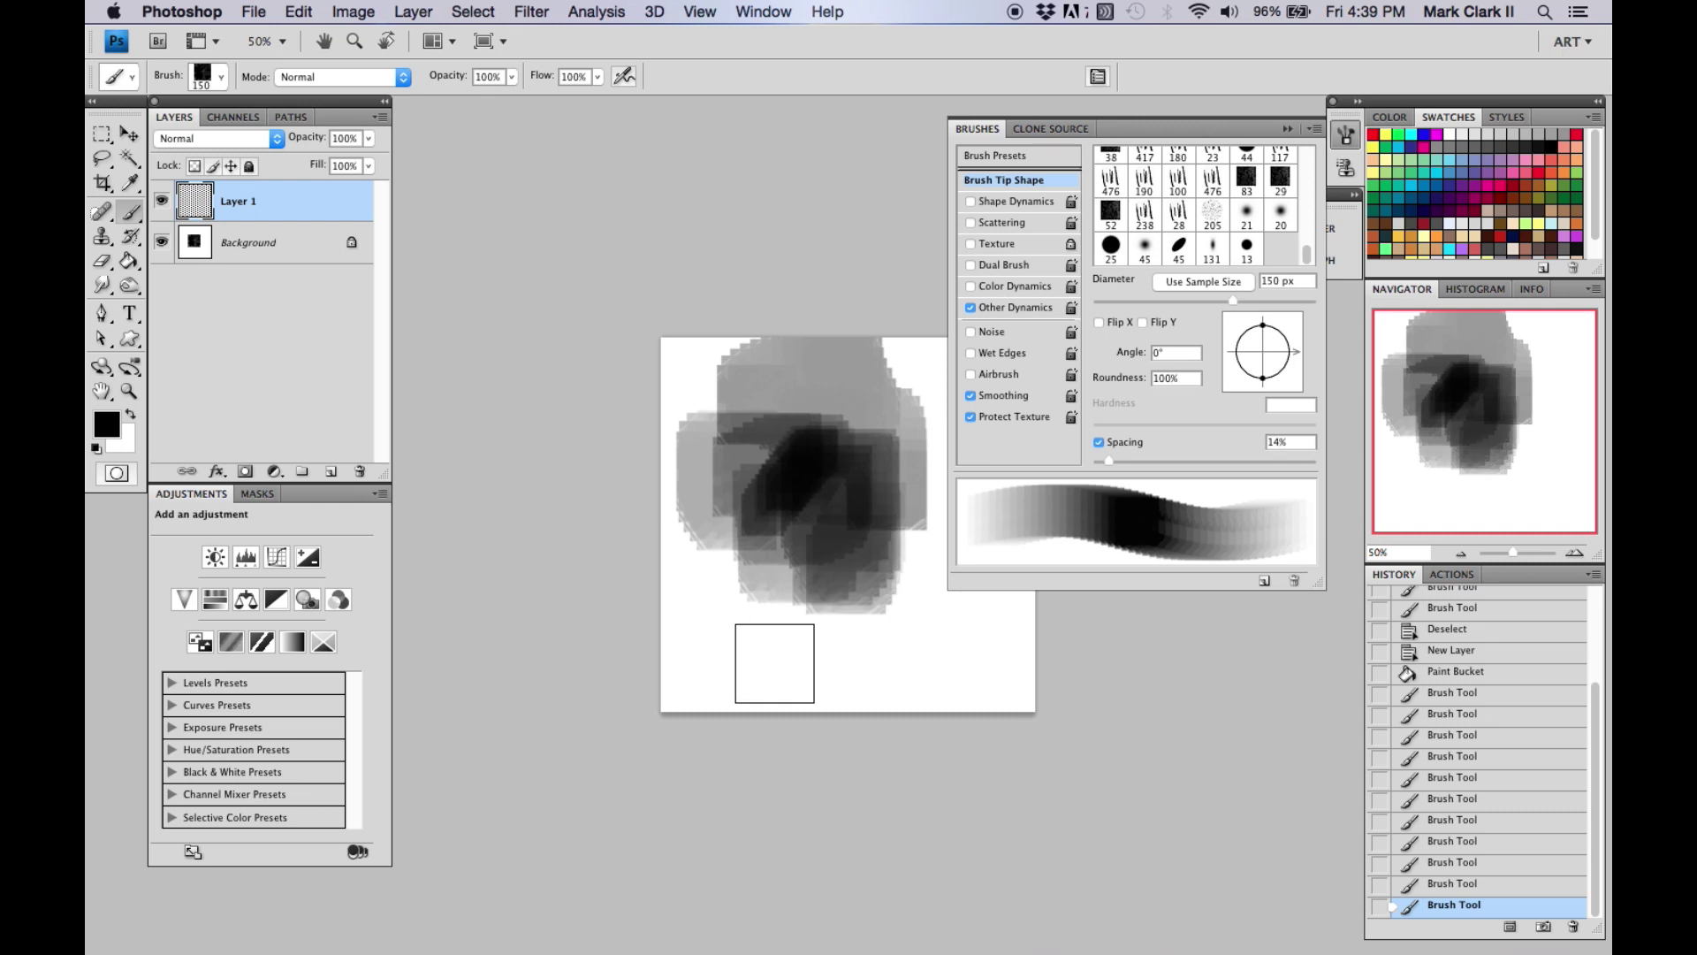
Enable Scattering, enlarge the brush to 200 px and paint a scattered test stroke low on the canvas
{"action": "left_click", "coordinate": [1007, 223]}
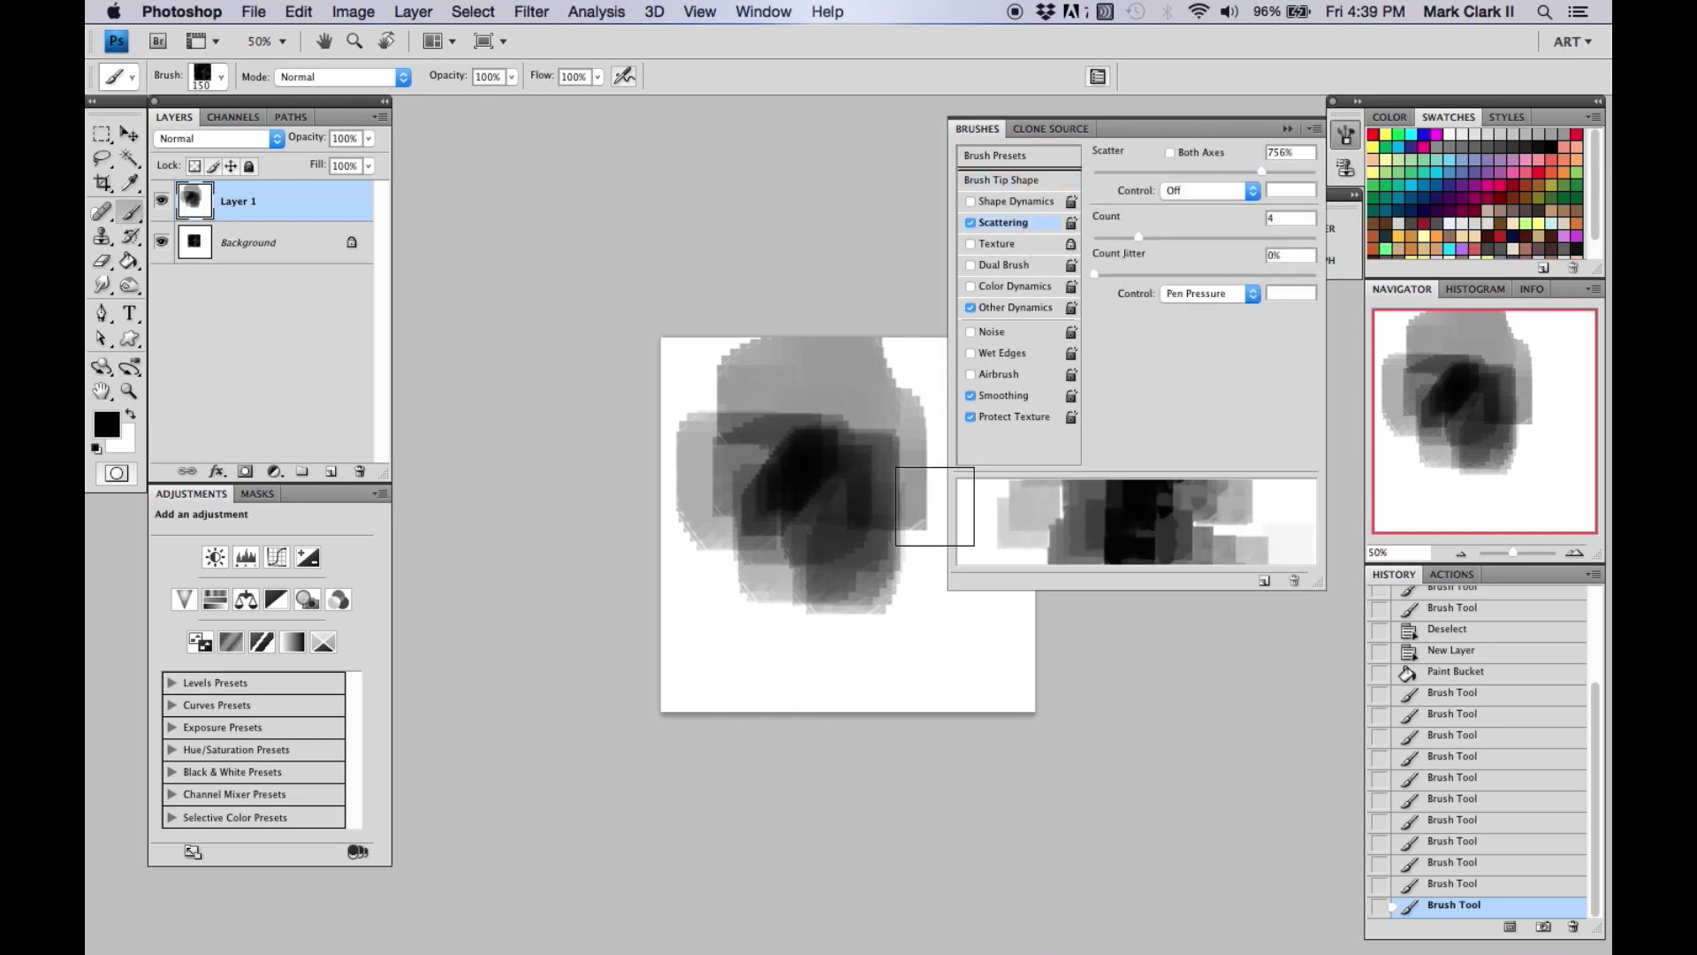
{"action": "key", "text": "bracketright"}
{"action": "key", "text": "bracketright"}
{"action": "mouse_move", "coordinate": [778, 629]}
{"action": "left_mouse_down"}
{"action": "mouse_move", "coordinate": [744, 628]}
{"action": "mouse_move", "coordinate": [758, 668]}
{"action": "left_mouse_up"}
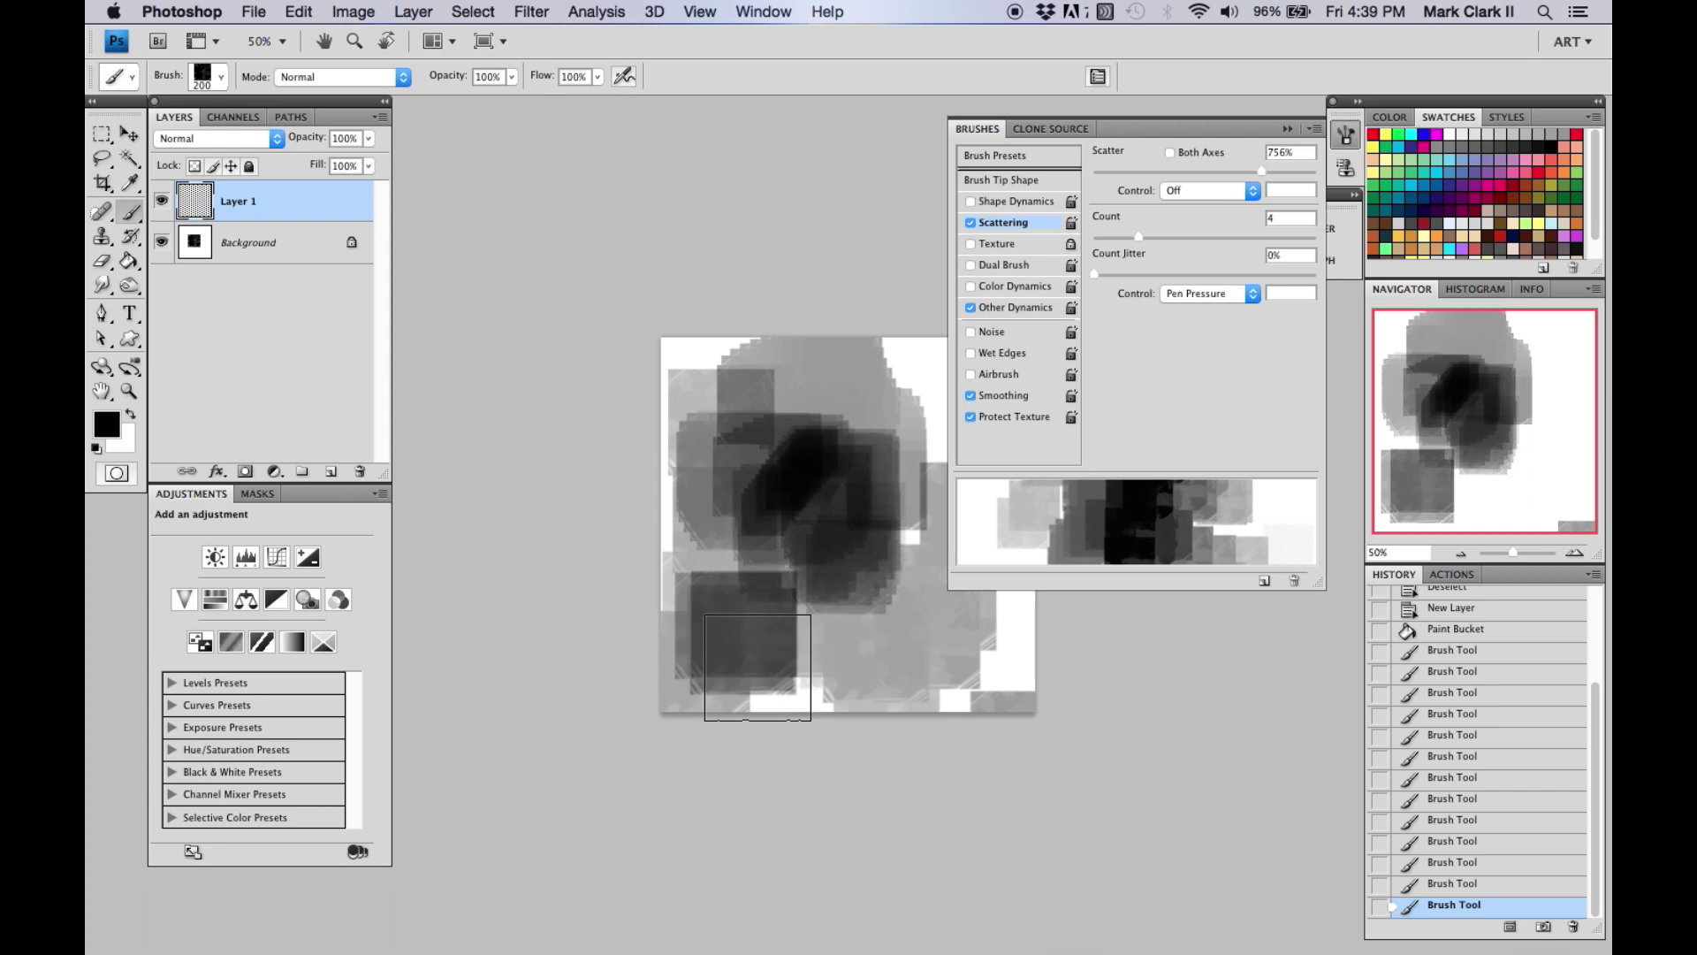
Reduce the scatter to 57% and undo all the test strokes back to the blank white layer
{"action": "mouse_move", "coordinate": [1259, 171]}
{"action": "left_mouse_down"}
{"action": "mouse_move", "coordinate": [1088, 181]}
{"action": "mouse_move", "coordinate": [1108, 180]}
{"action": "left_mouse_up"}
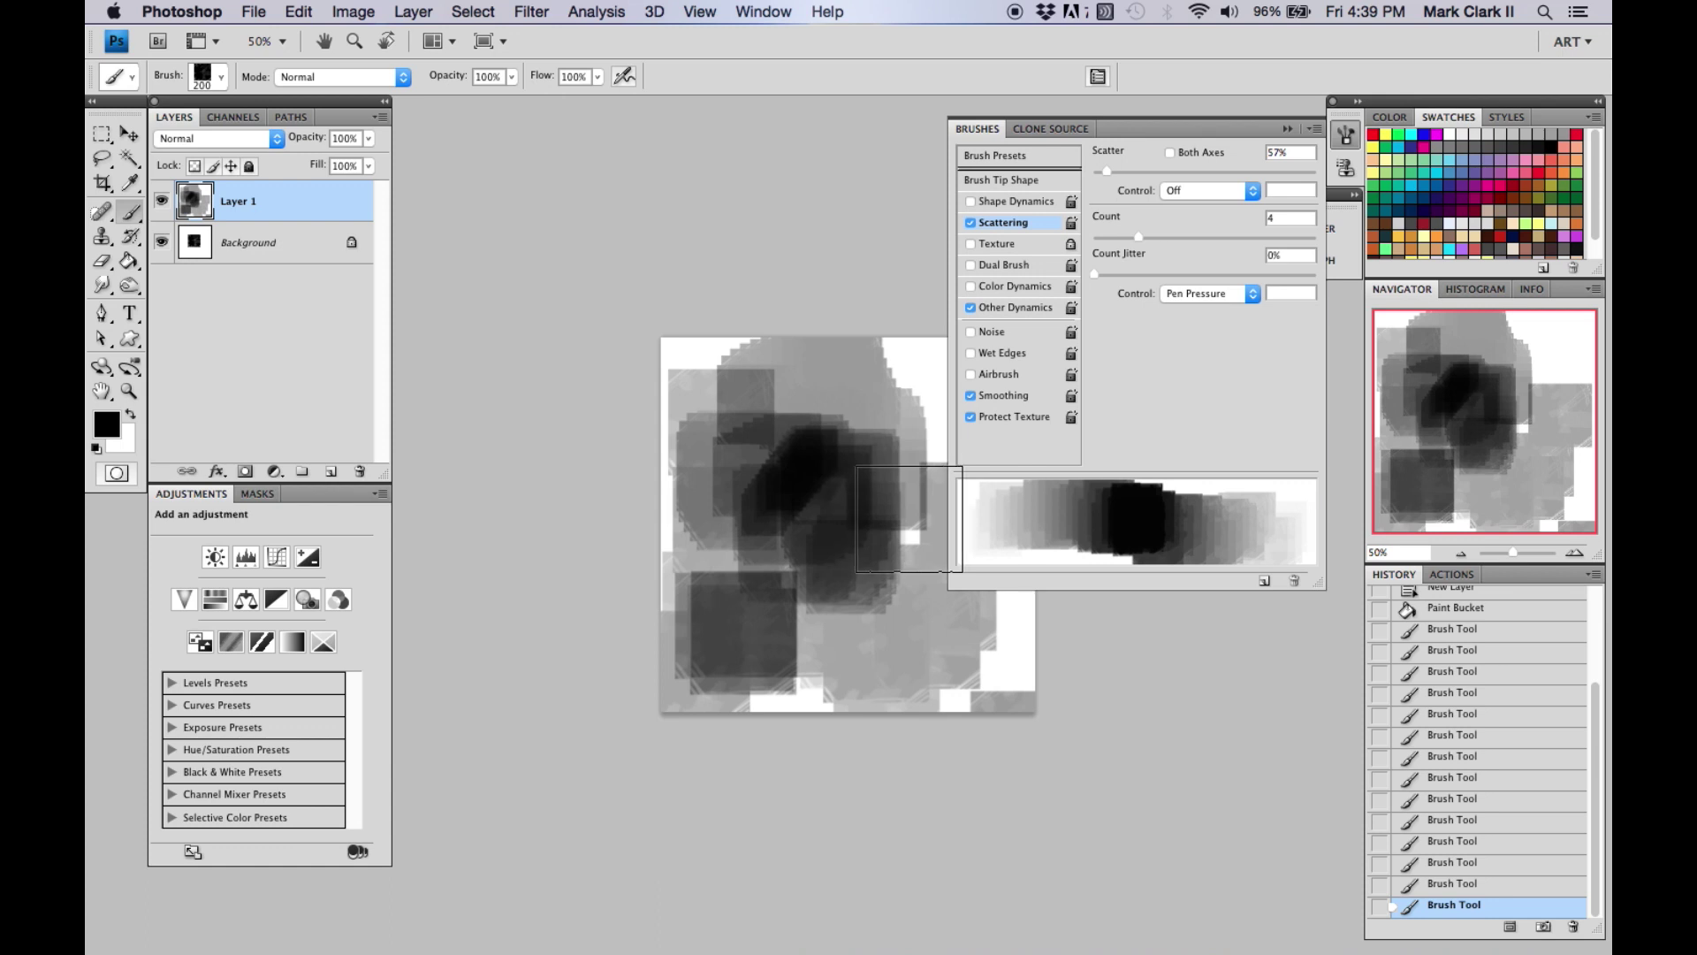
{"action": "key", "text": "super+alt+z"}
{"action": "key", "text": "super+alt+z"}
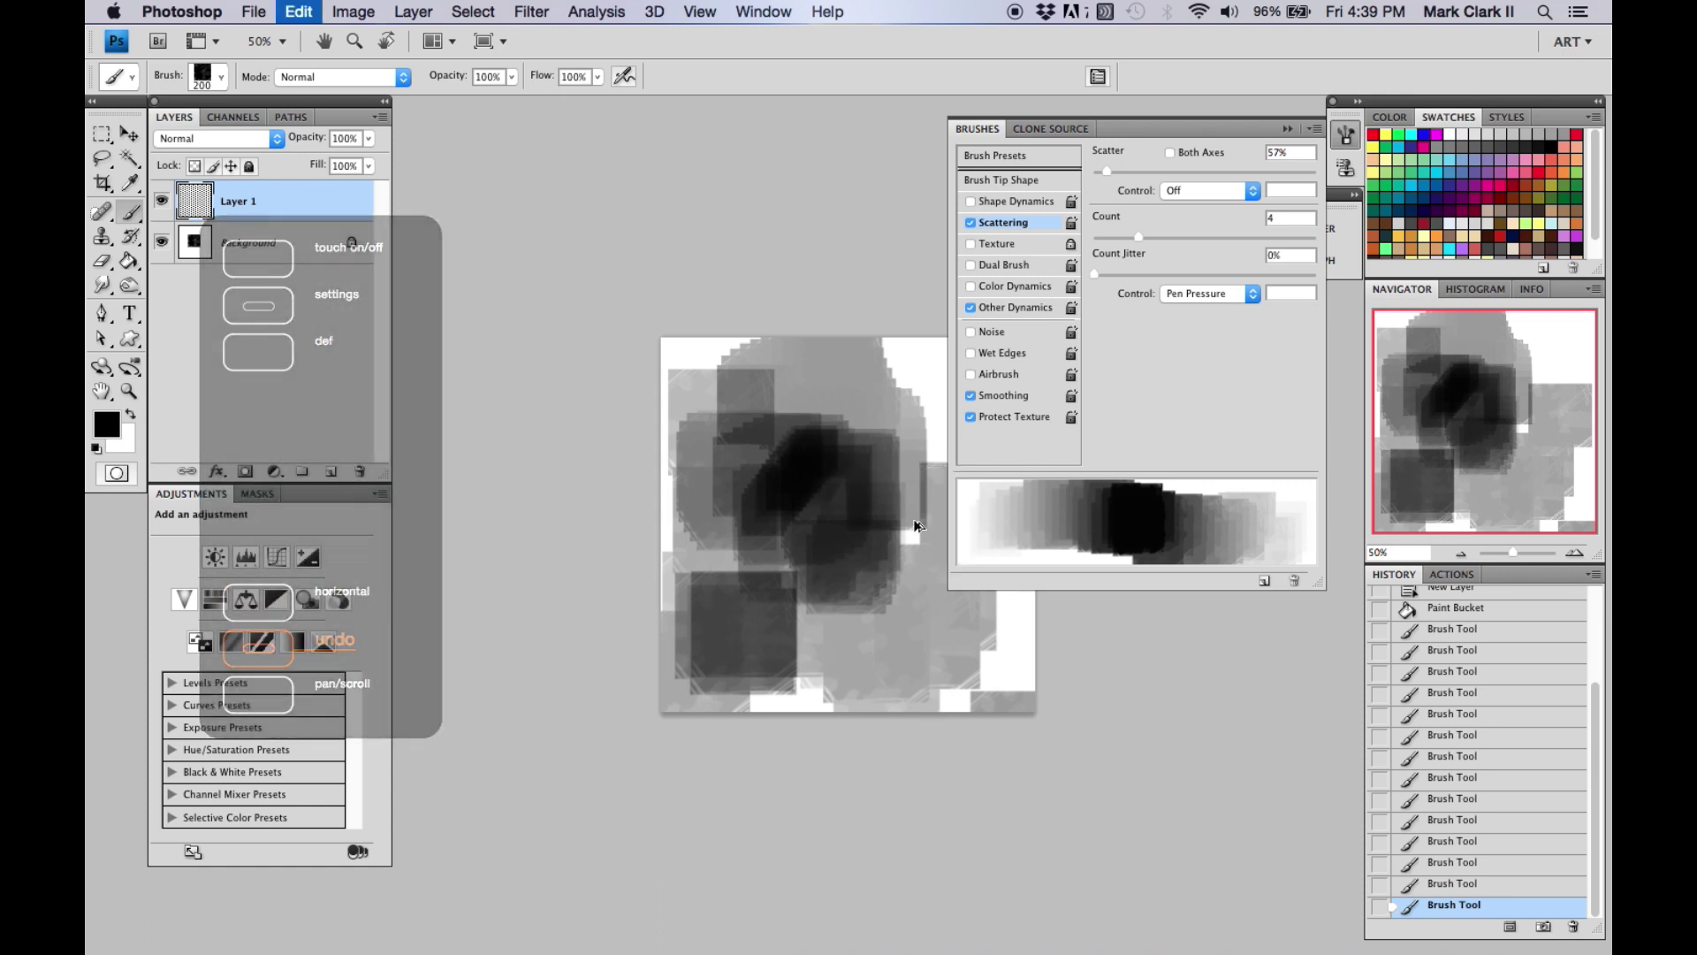
{"action": "key", "text": "super+alt+z"}
{"action": "key", "text": "super+alt+z"}
{"action": "key", "text": "super+alt+z"}
{"action": "key", "text": "super+alt+z"}
{"action": "key", "text": "super+alt+z"}
{"action": "key", "text": "super+alt+z"}
{"action": "key", "text": "super+alt+z"}
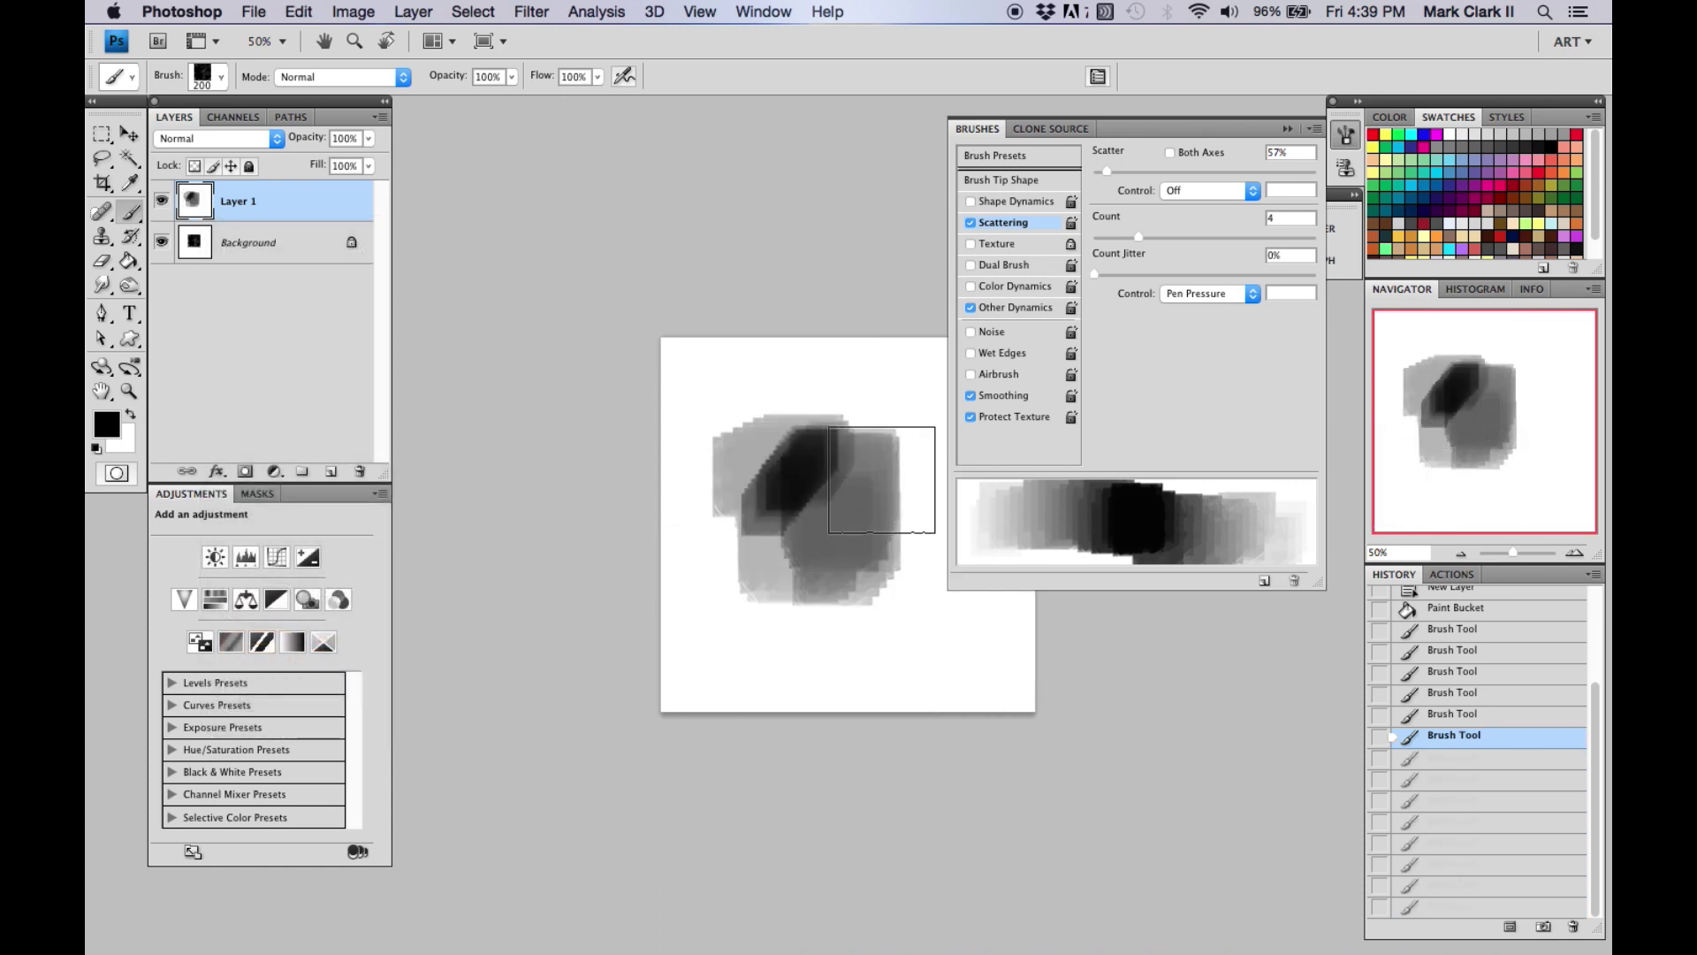
{"action": "key", "text": "super+alt+z"}
{"action": "key", "text": "super+alt+z"}
{"action": "key", "text": "super+alt+z"}
{"action": "key", "text": "super+alt+z"}
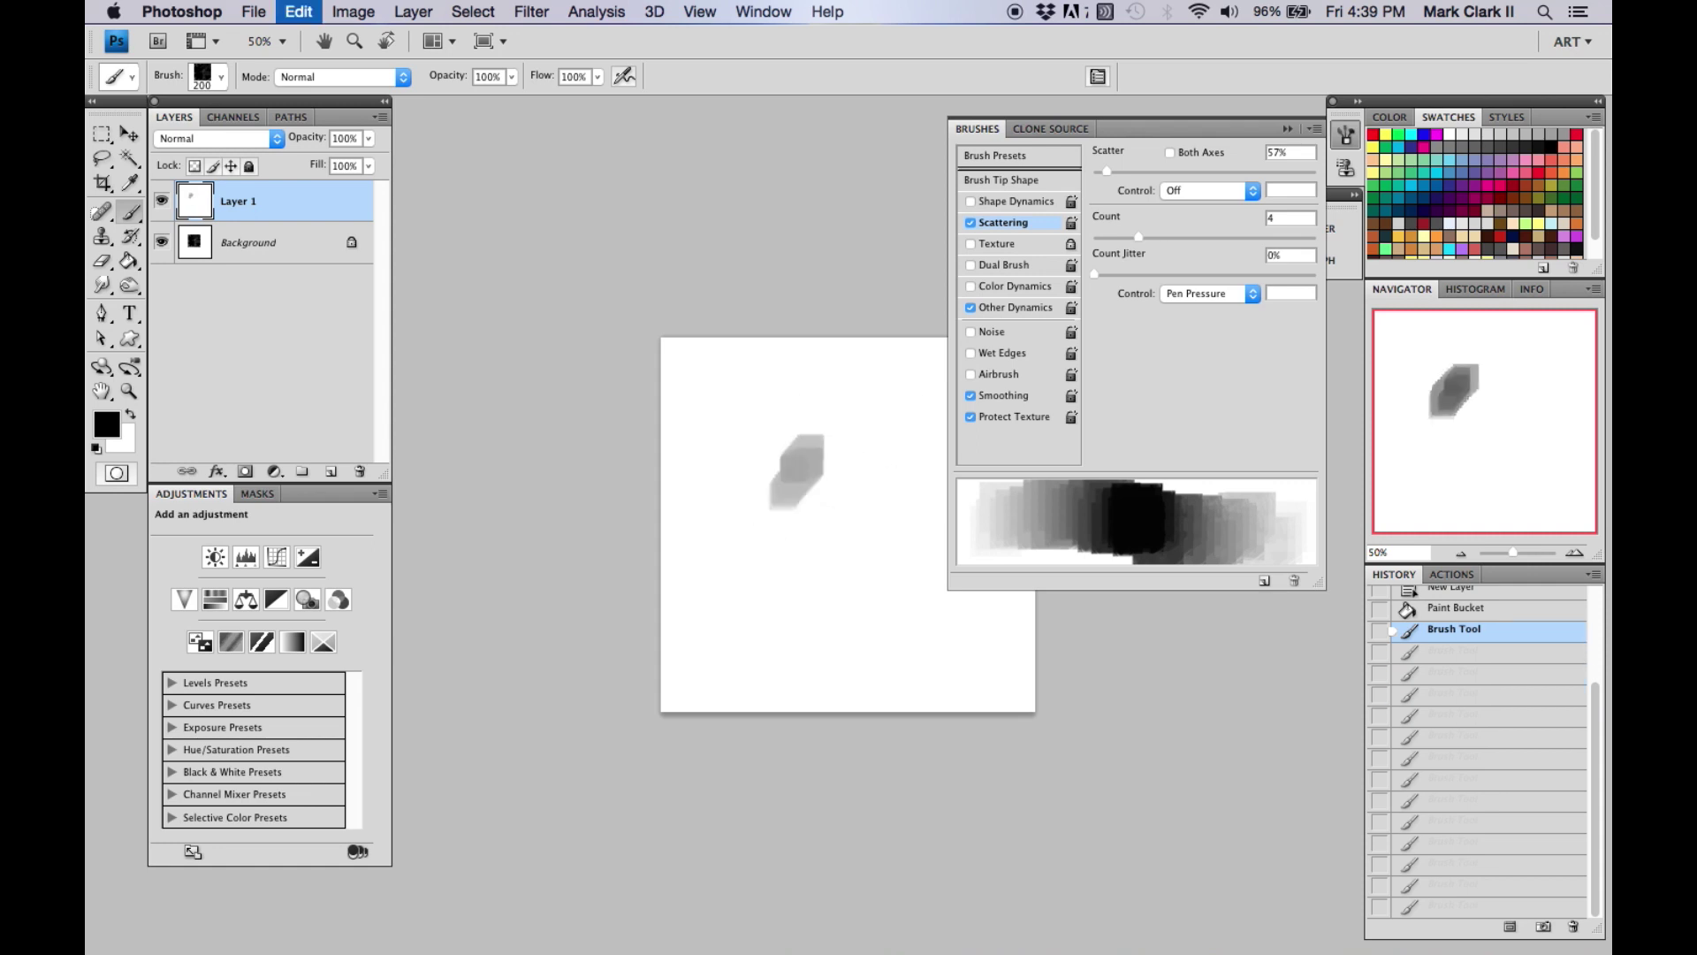
{"action": "key", "text": "super+alt+z"}
Paint test strokes with the less scattered brush and undo them
{"action": "mouse_move", "coordinate": [807, 444]}
{"action": "left_mouse_down"}
{"action": "mouse_move", "coordinate": [803, 501]}
{"action": "mouse_move", "coordinate": [834, 504]}
{"action": "mouse_move", "coordinate": [832, 528]}
{"action": "left_mouse_up"}
{"action": "left_click", "coordinate": [741, 619]}
{"action": "key", "text": "super+alt+z"}
{"action": "key", "text": "super+alt+z"}
{"action": "key", "text": "super+alt+z"}
{"action": "key", "text": "super+alt+z"}
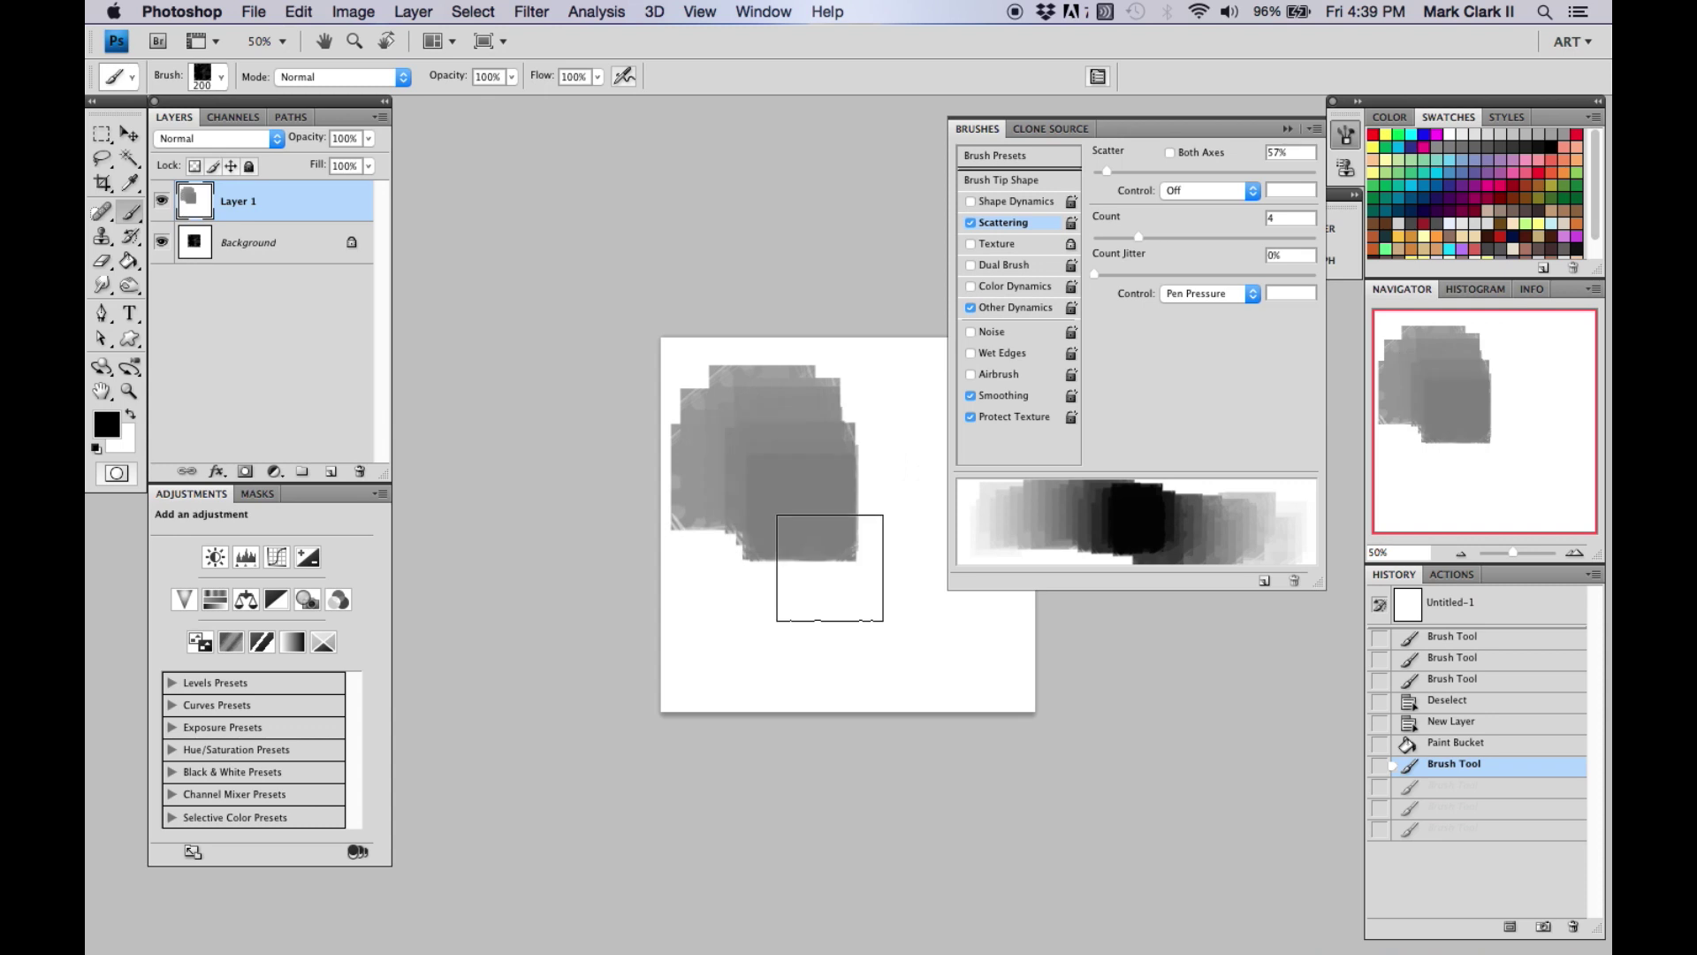
Reduce the scatter to 14% and try it with test strokes, undoing the last one
{"action": "left_click_drag", "start_coordinate": [1115, 176], "coordinate": [1099, 173]}
{"action": "mouse_move", "coordinate": [791, 513]}
{"action": "left_mouse_down"}
{"action": "mouse_move", "coordinate": [852, 457]}
{"action": "mouse_move", "coordinate": [819, 512]}
{"action": "mouse_move", "coordinate": [822, 557]}
{"action": "mouse_move", "coordinate": [818, 499]}
{"action": "left_mouse_up"}
{"action": "key", "text": "ctrl+z"}
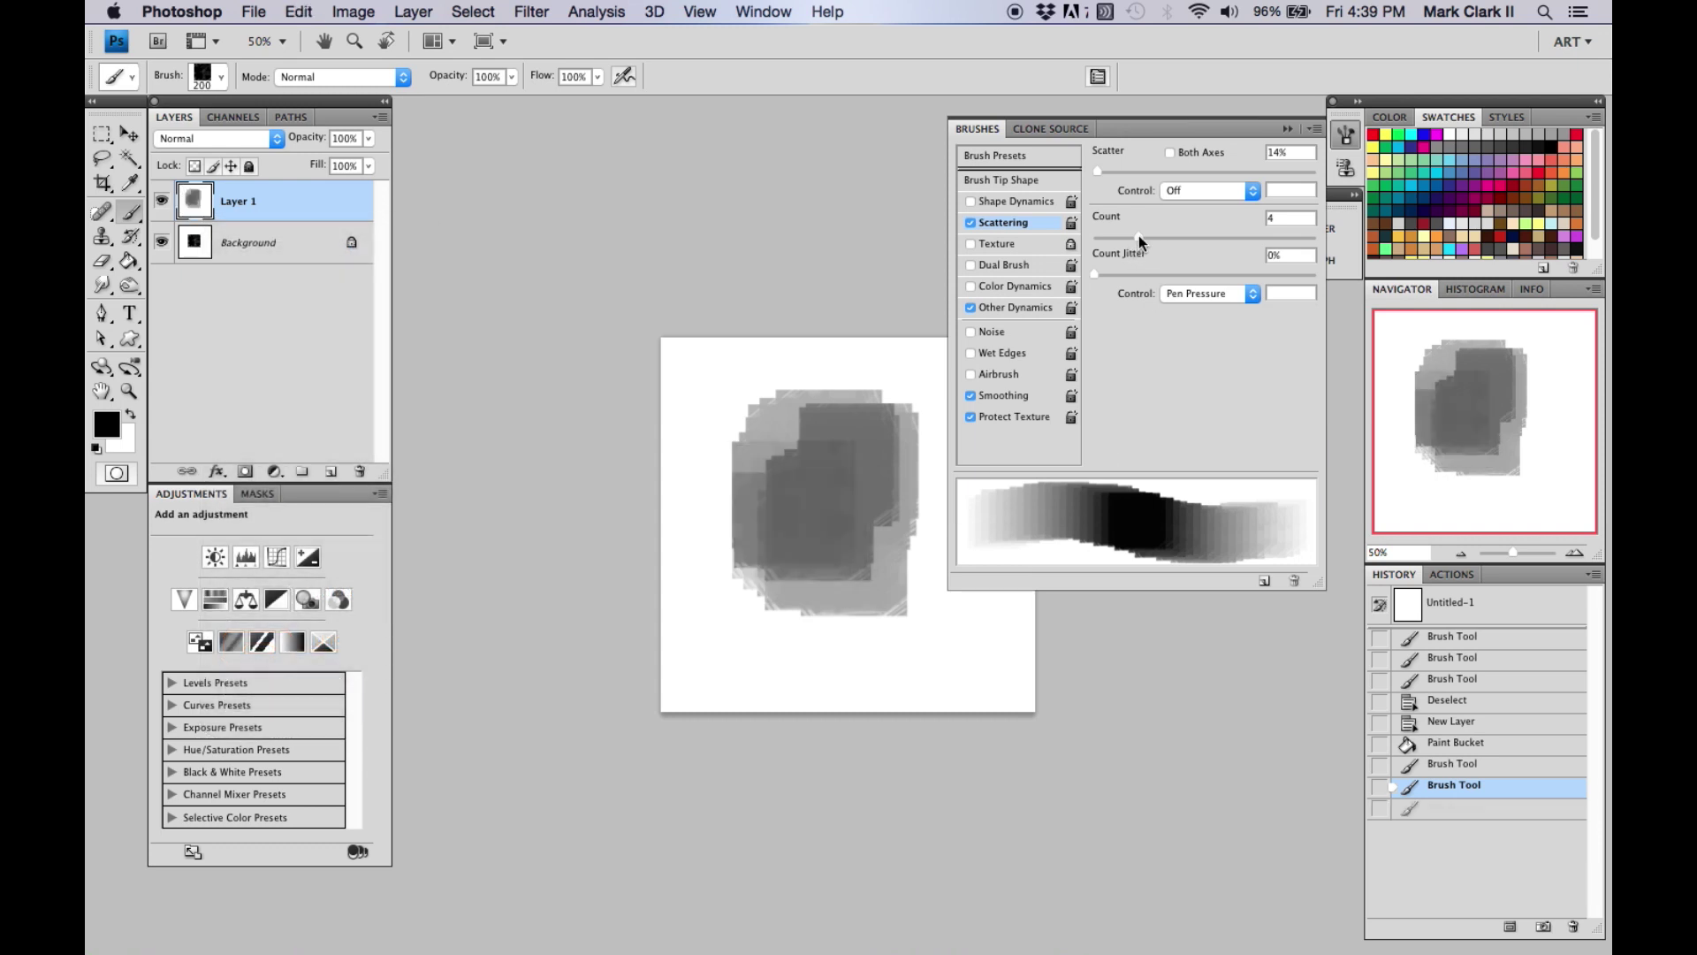
Set the scattering count to 1, paint test strokes and undo everything back to the blank white layer
{"action": "left_click_drag", "start_coordinate": [1136, 239], "coordinate": [1096, 237]}
{"action": "mouse_move", "coordinate": [836, 487]}
{"action": "left_mouse_down"}
{"action": "mouse_move", "coordinate": [758, 610]}
{"action": "mouse_move", "coordinate": [797, 567]}
{"action": "left_mouse_up"}
{"action": "key", "text": "ctrl+alt+z"}
{"action": "key", "text": "ctrl+alt+z"}
{"action": "key", "text": "ctrl+alt+z"}
{"action": "key", "text": "ctrl+alt+z"}
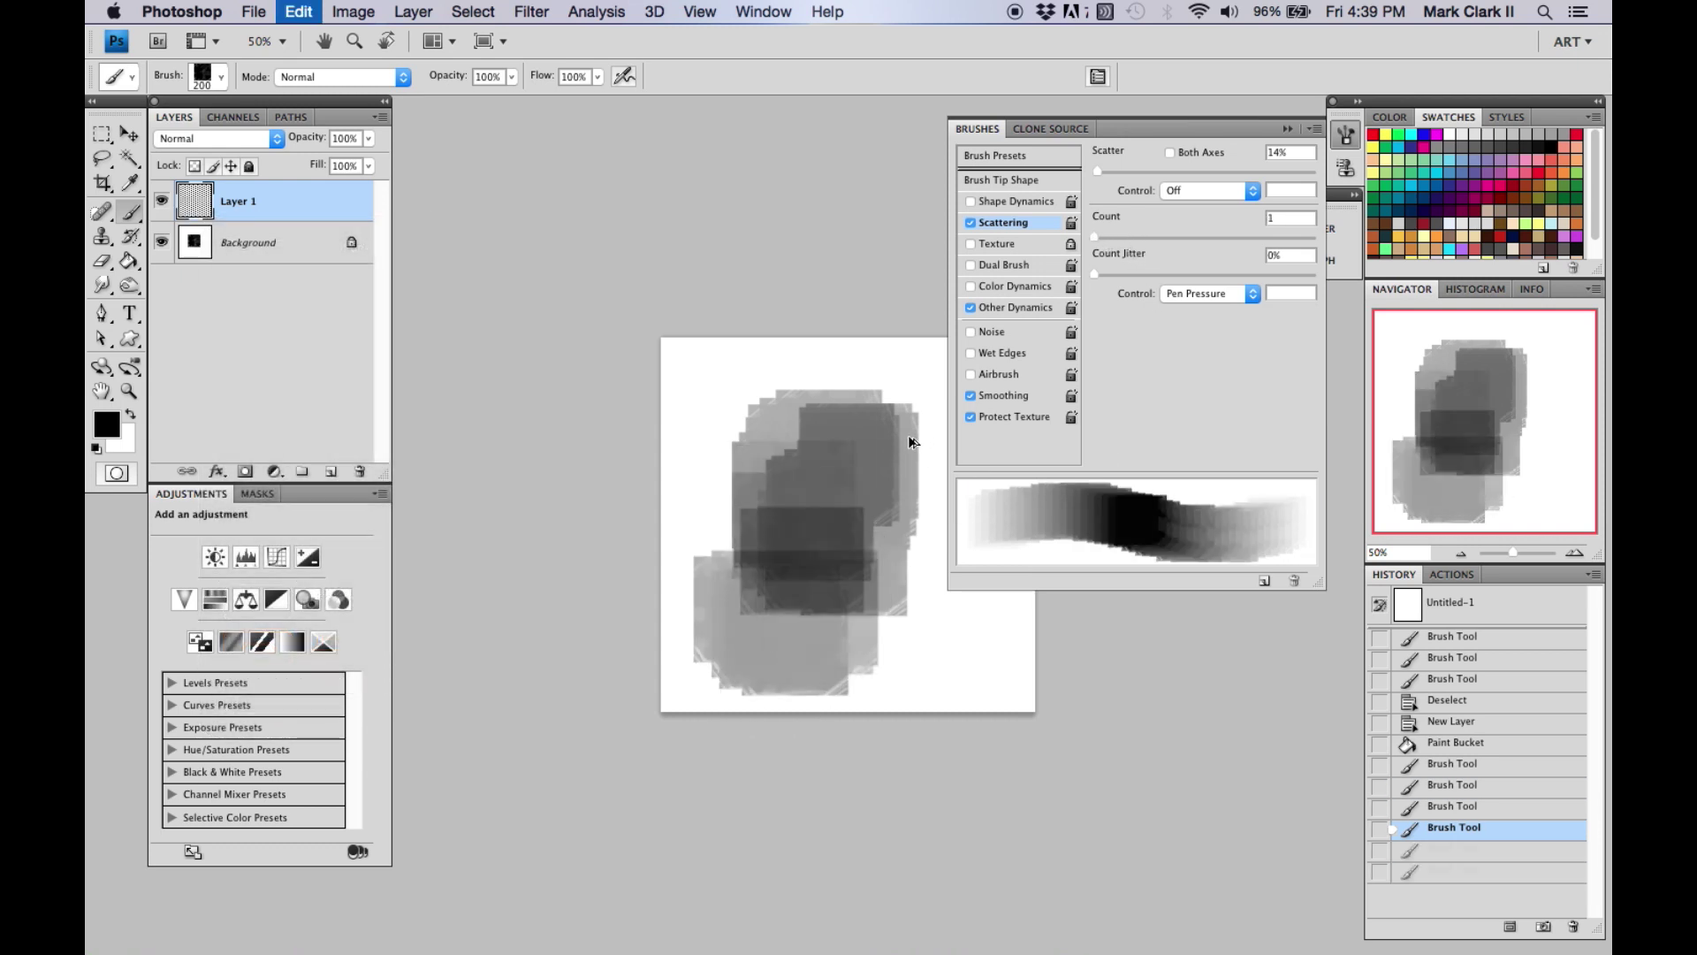
{"action": "key", "text": "ctrl+alt+z"}
{"action": "key", "text": "ctrl+alt+z"}
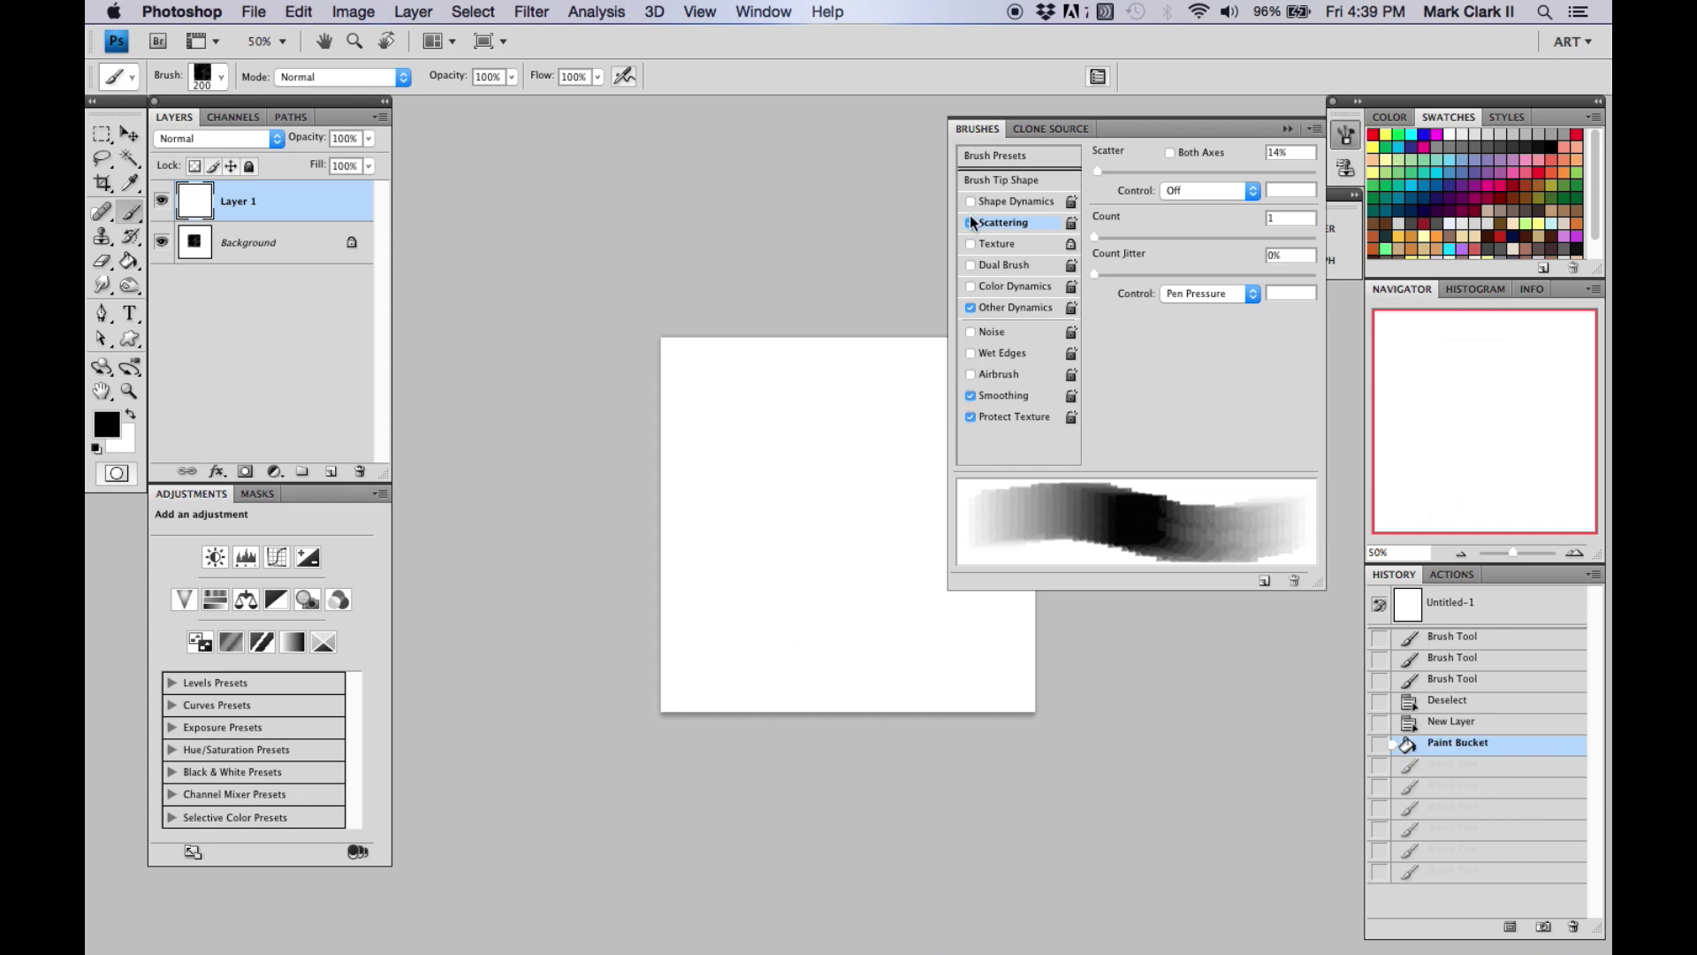
Turn off Scattering and enable Texture with its settings shown
{"action": "left_click", "coordinate": [971, 223]}
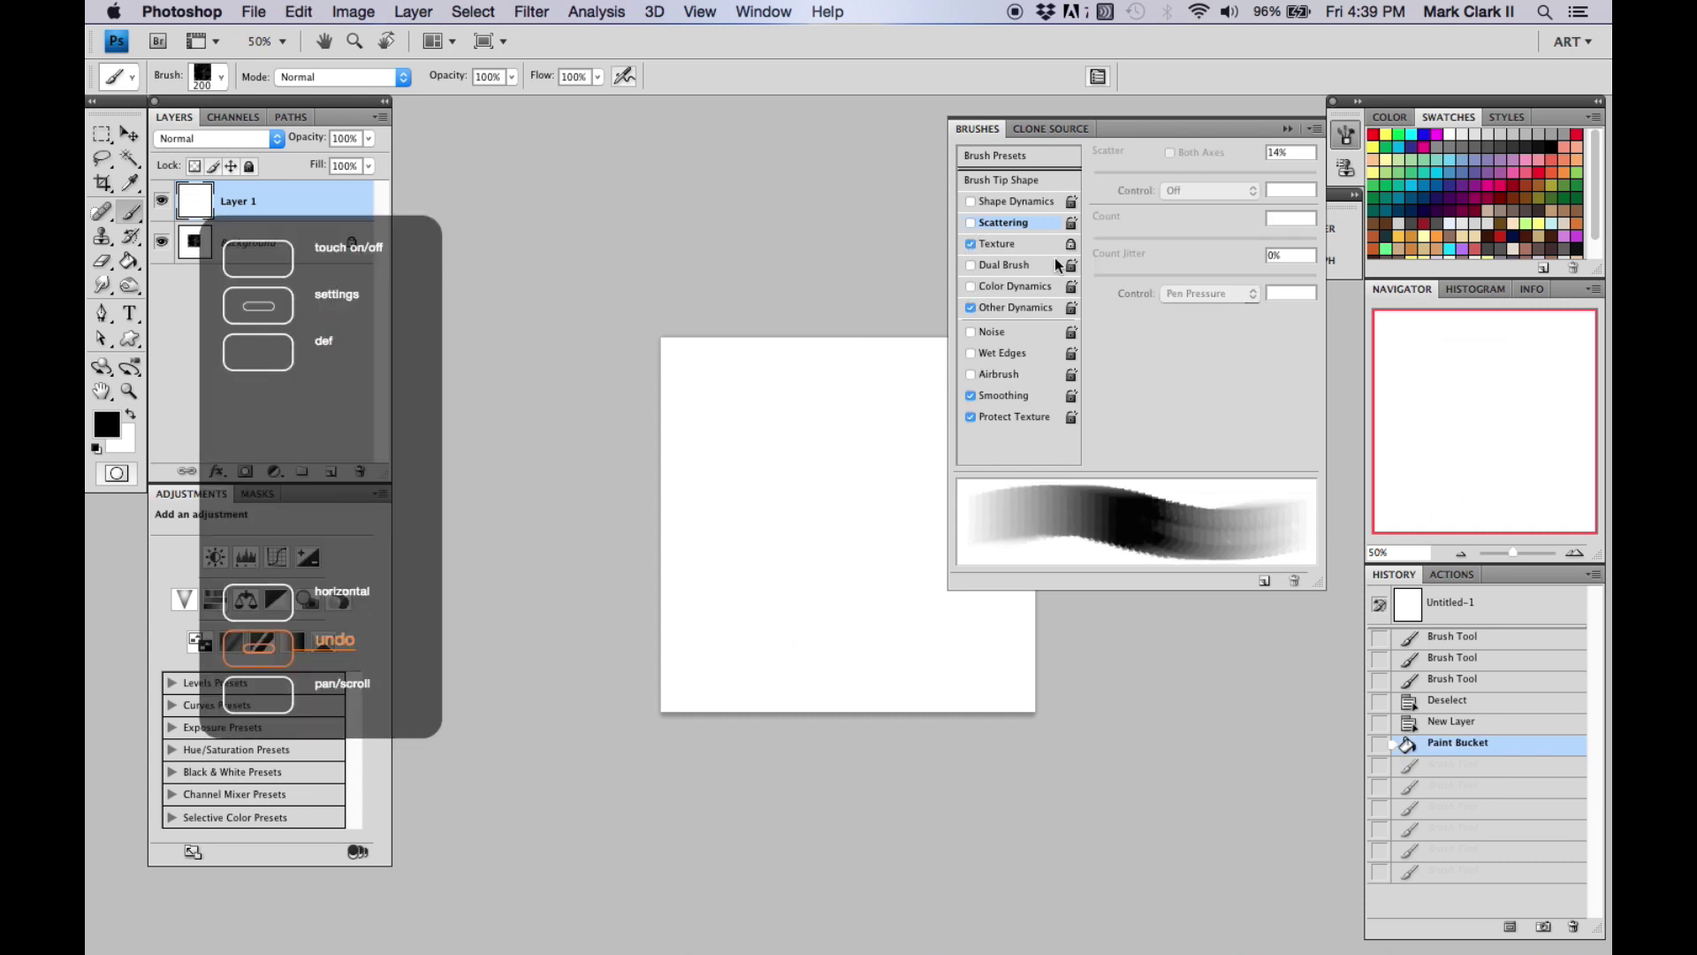
{"action": "left_click", "coordinate": [1031, 247]}
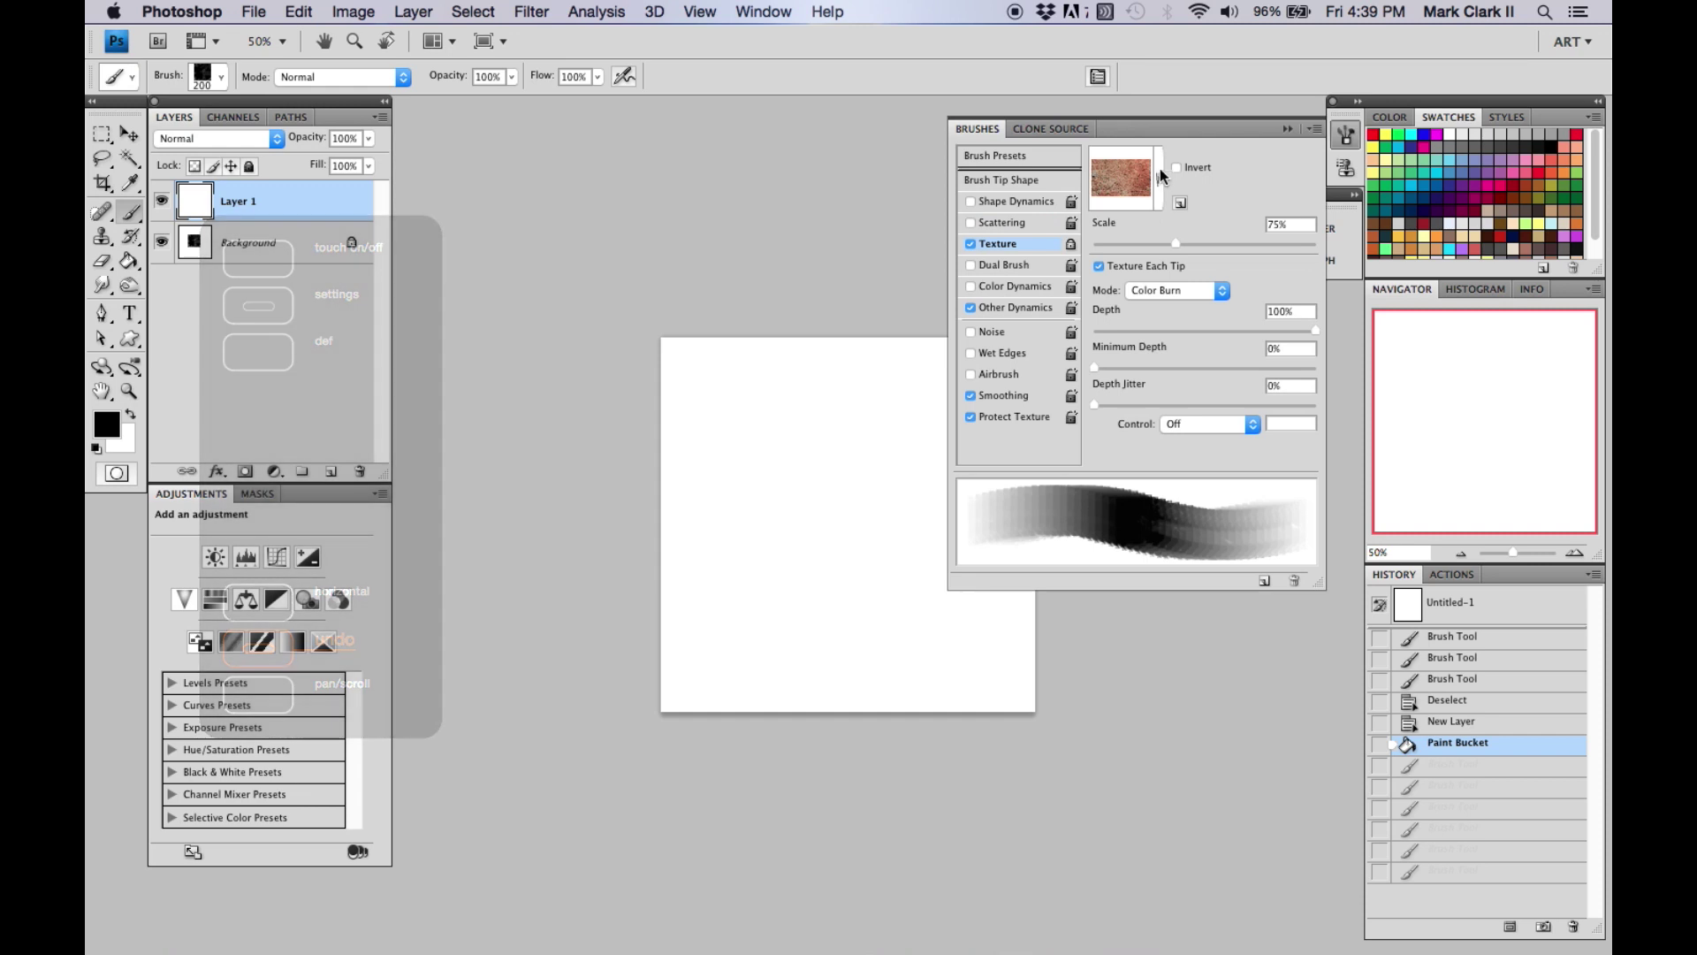
Paint overlapping test strokes with the textured brush and undo them
{"action": "mouse_move", "coordinate": [796, 473]}
{"action": "left_mouse_down"}
{"action": "mouse_move", "coordinate": [839, 510]}
{"action": "mouse_move", "coordinate": [834, 412]}
{"action": "mouse_move", "coordinate": [849, 486]}
{"action": "mouse_move", "coordinate": [824, 529]}
{"action": "mouse_move", "coordinate": [765, 498]}
{"action": "mouse_move", "coordinate": [834, 480]}
{"action": "mouse_move", "coordinate": [811, 445]}
{"action": "mouse_move", "coordinate": [849, 481]}
{"action": "mouse_move", "coordinate": [778, 472]}
{"action": "mouse_move", "coordinate": [832, 541]}
{"action": "mouse_move", "coordinate": [800, 596]}
{"action": "mouse_move", "coordinate": [860, 573]}
{"action": "mouse_move", "coordinate": [794, 551]}
{"action": "mouse_move", "coordinate": [886, 481]}
{"action": "mouse_move", "coordinate": [852, 588]}
{"action": "mouse_move", "coordinate": [900, 596]}
{"action": "mouse_move", "coordinate": [879, 641]}
{"action": "left_mouse_up"}
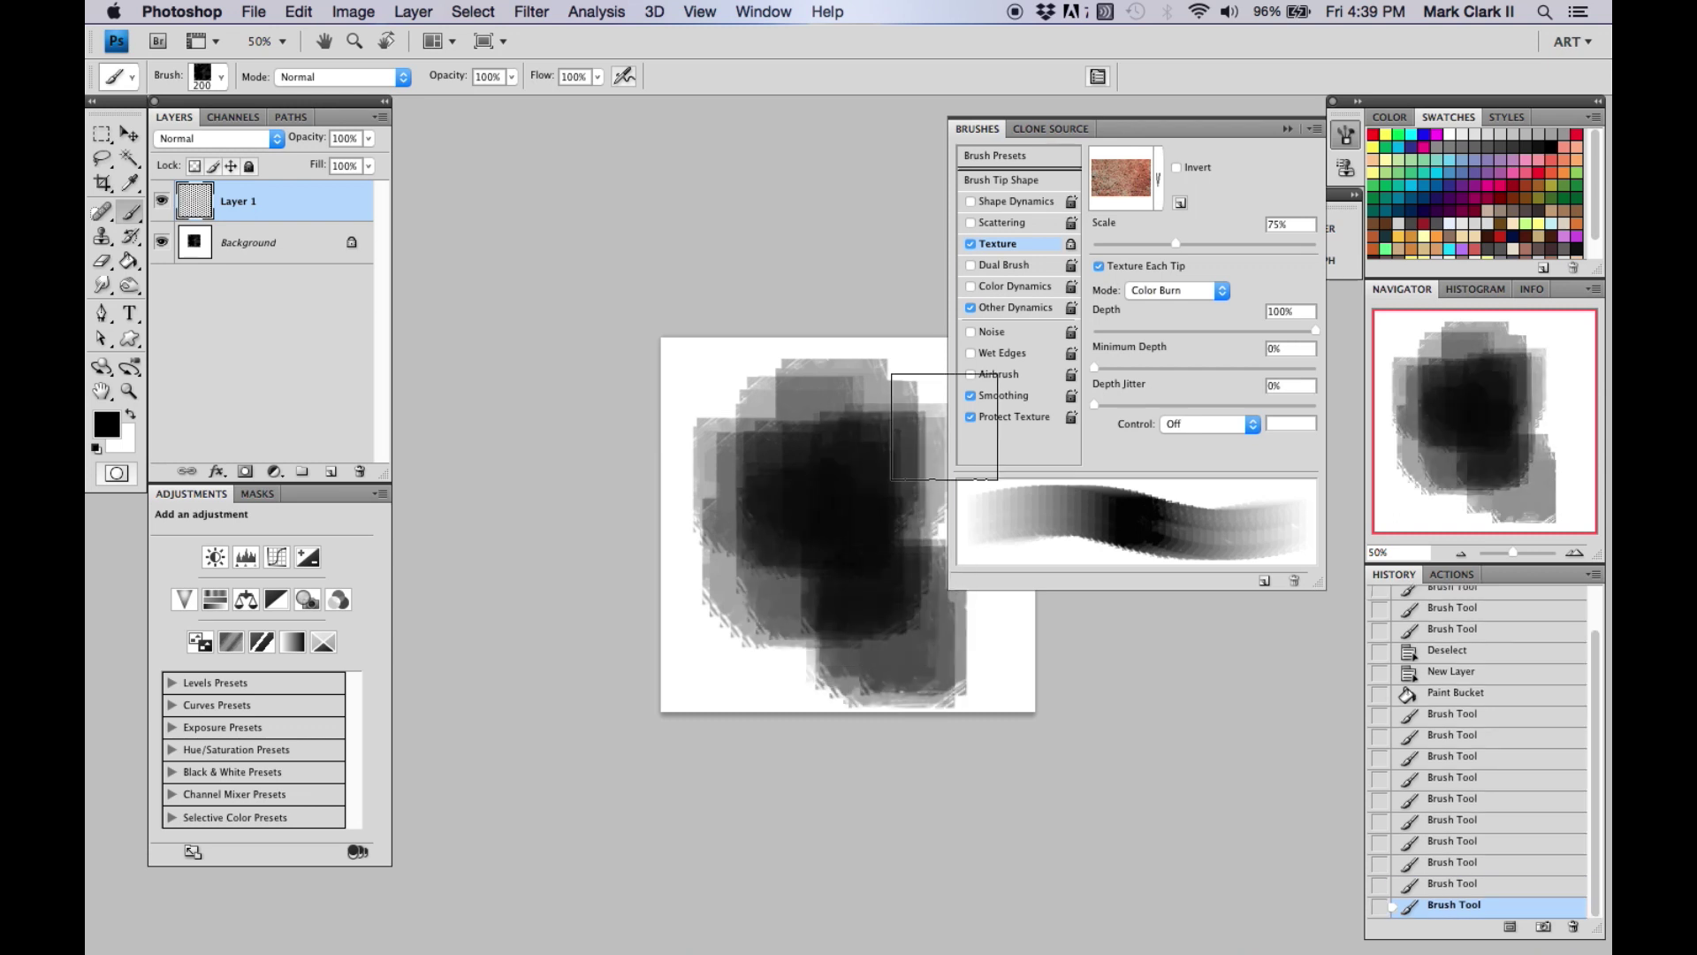
{"action": "key", "text": "super+alt+z"}
{"action": "key", "text": "super+alt+z"}
{"action": "key", "text": "super+alt+z"}
{"action": "key", "text": "super+alt+z"}
{"action": "key", "text": "super+alt+z"}
{"action": "key", "text": "super+alt+z"}
{"action": "key", "text": "super+alt+z"}
{"action": "key", "text": "super+alt+z"}
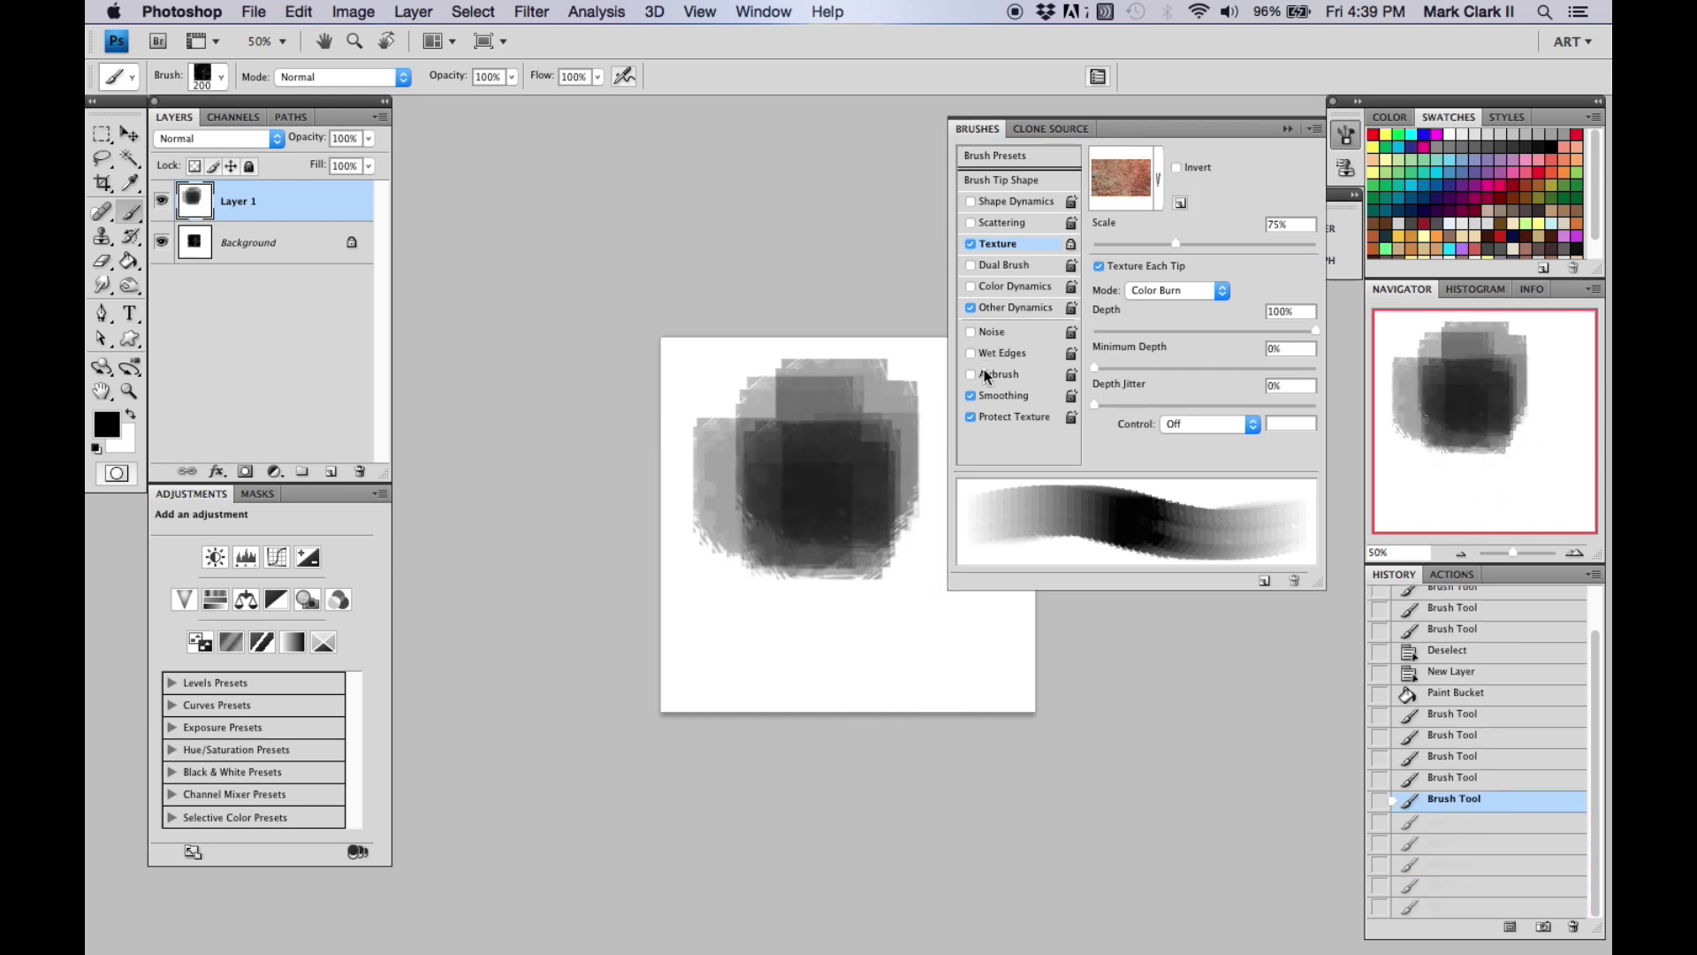
{"action": "key", "text": "super+alt+z"}
{"action": "key", "text": "super+alt+z"}
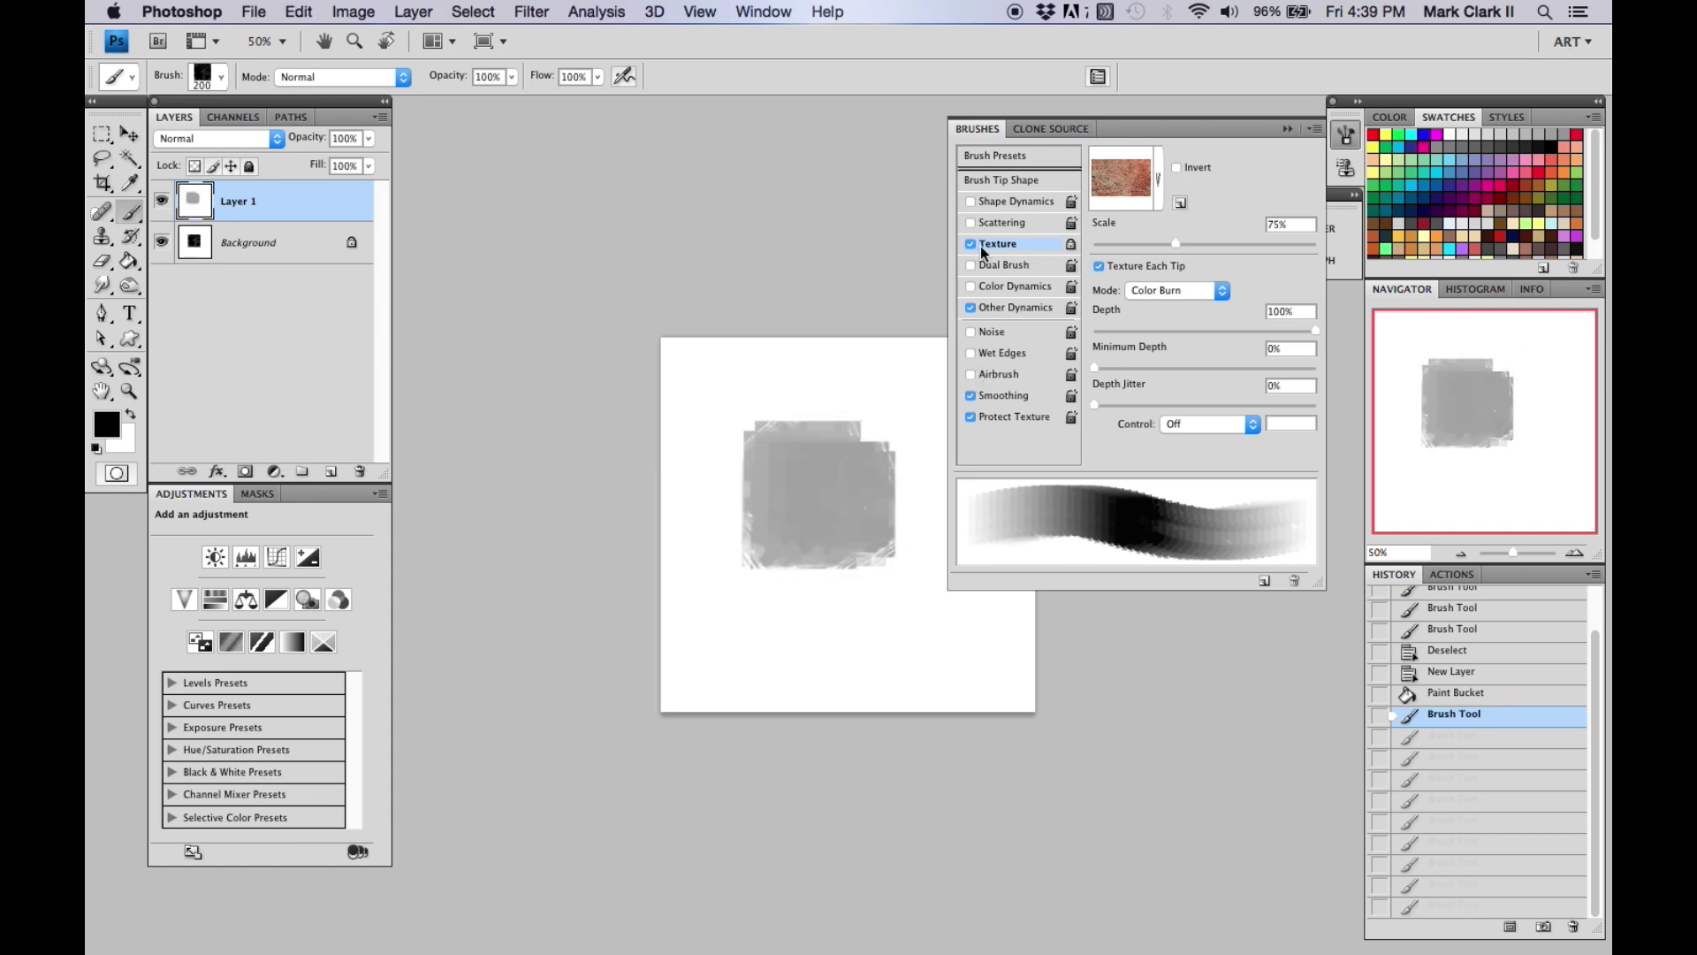
Turn off Texture, enable Dual Brush and choose the 476 px hatched tip as the second brush
{"action": "left_click", "coordinate": [970, 244]}
{"action": "left_click", "coordinate": [970, 266]}
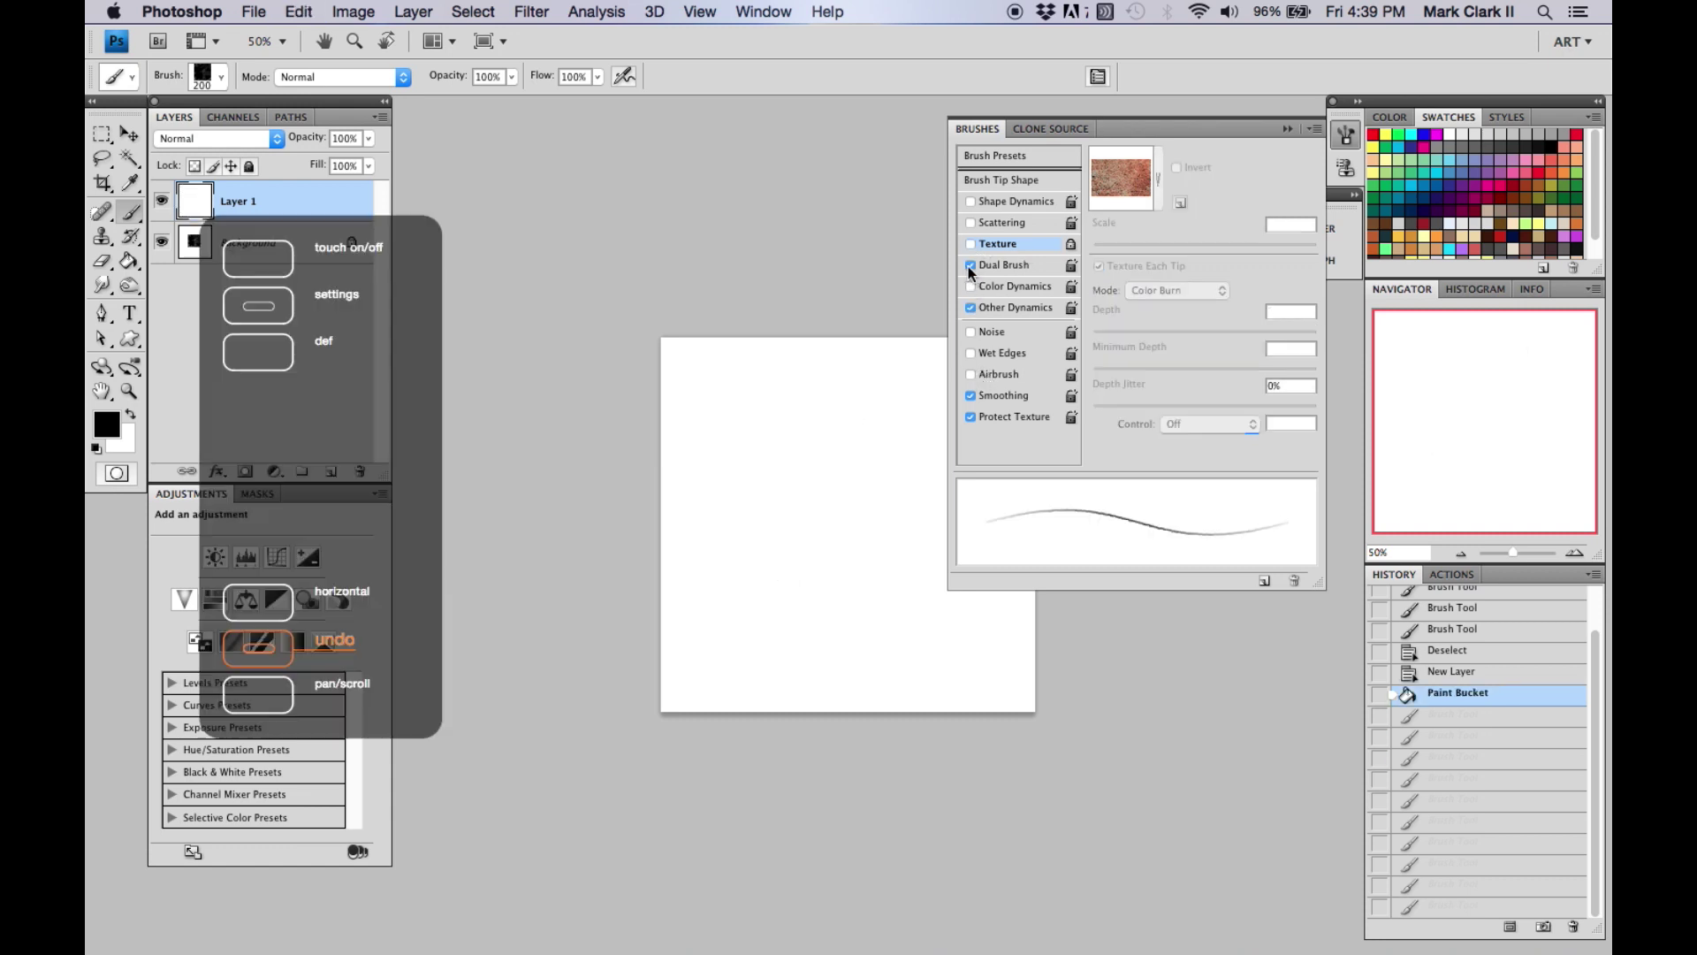
{"action": "left_click", "coordinate": [999, 267]}
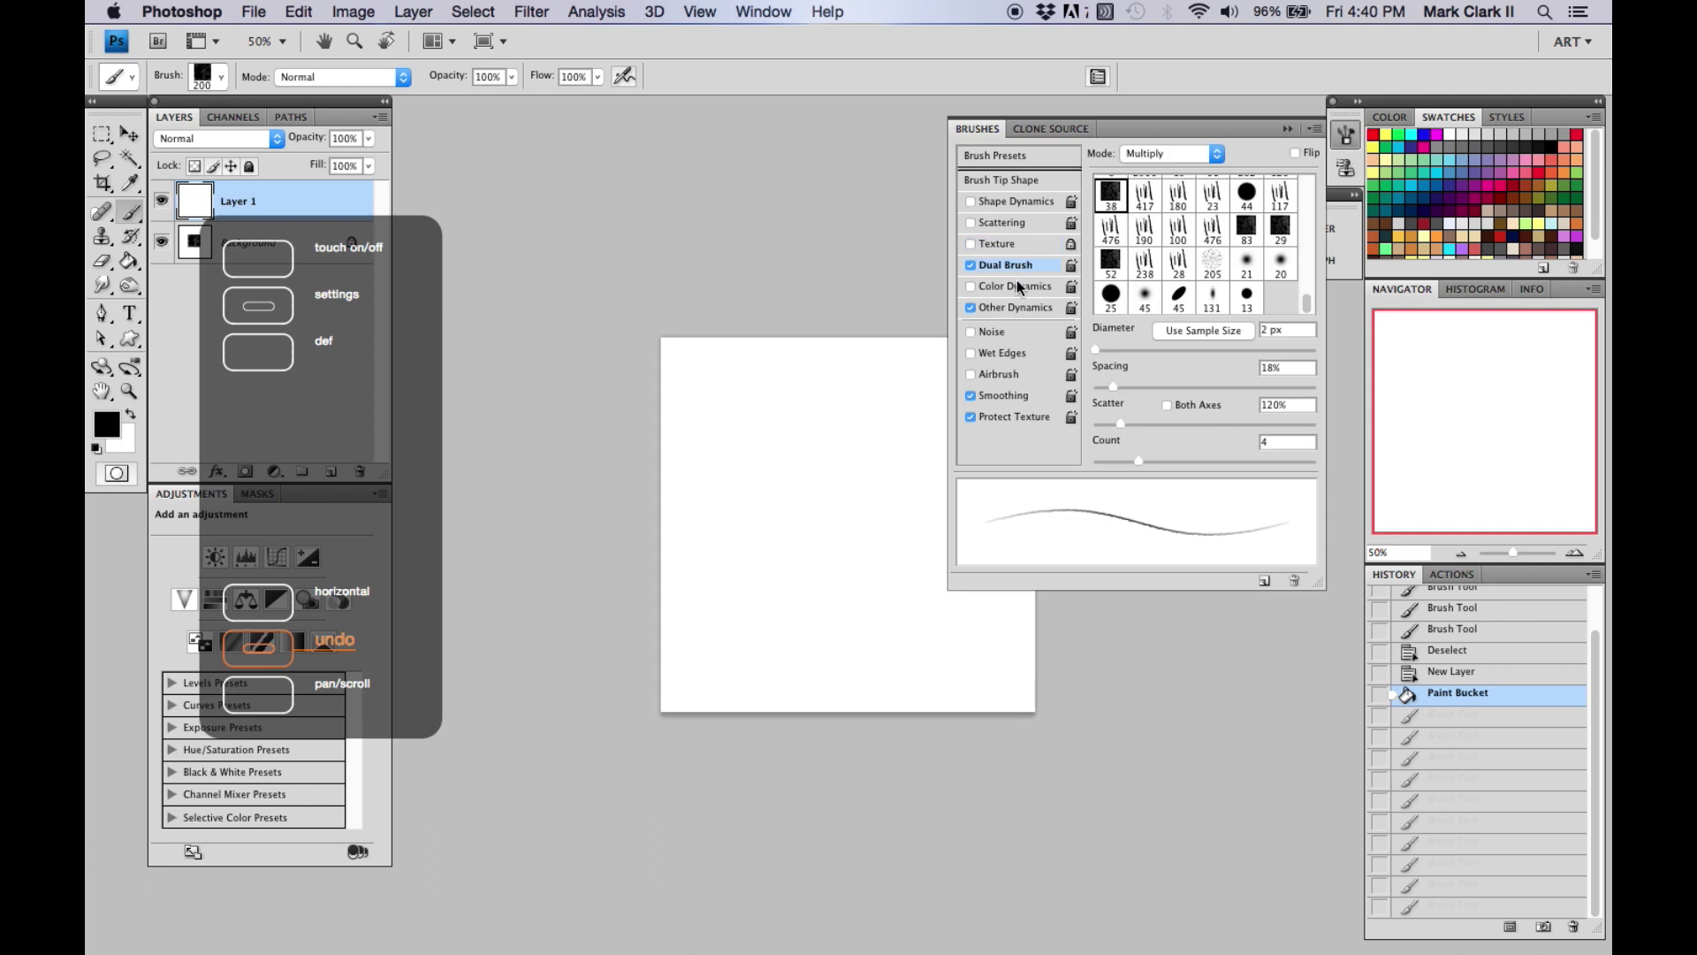
{"action": "left_click", "coordinate": [1213, 228]}
Paint test strokes with the dual brush and undo them all
{"action": "mouse_move", "coordinate": [825, 481]}
{"action": "left_mouse_down"}
{"action": "mouse_move", "coordinate": [855, 454]}
{"action": "mouse_move", "coordinate": [836, 540]}
{"action": "mouse_move", "coordinate": [787, 538]}
{"action": "mouse_move", "coordinate": [849, 552]}
{"action": "mouse_move", "coordinate": [834, 594]}
{"action": "mouse_move", "coordinate": [853, 634]}
{"action": "mouse_move", "coordinate": [786, 606]}
{"action": "left_mouse_up"}
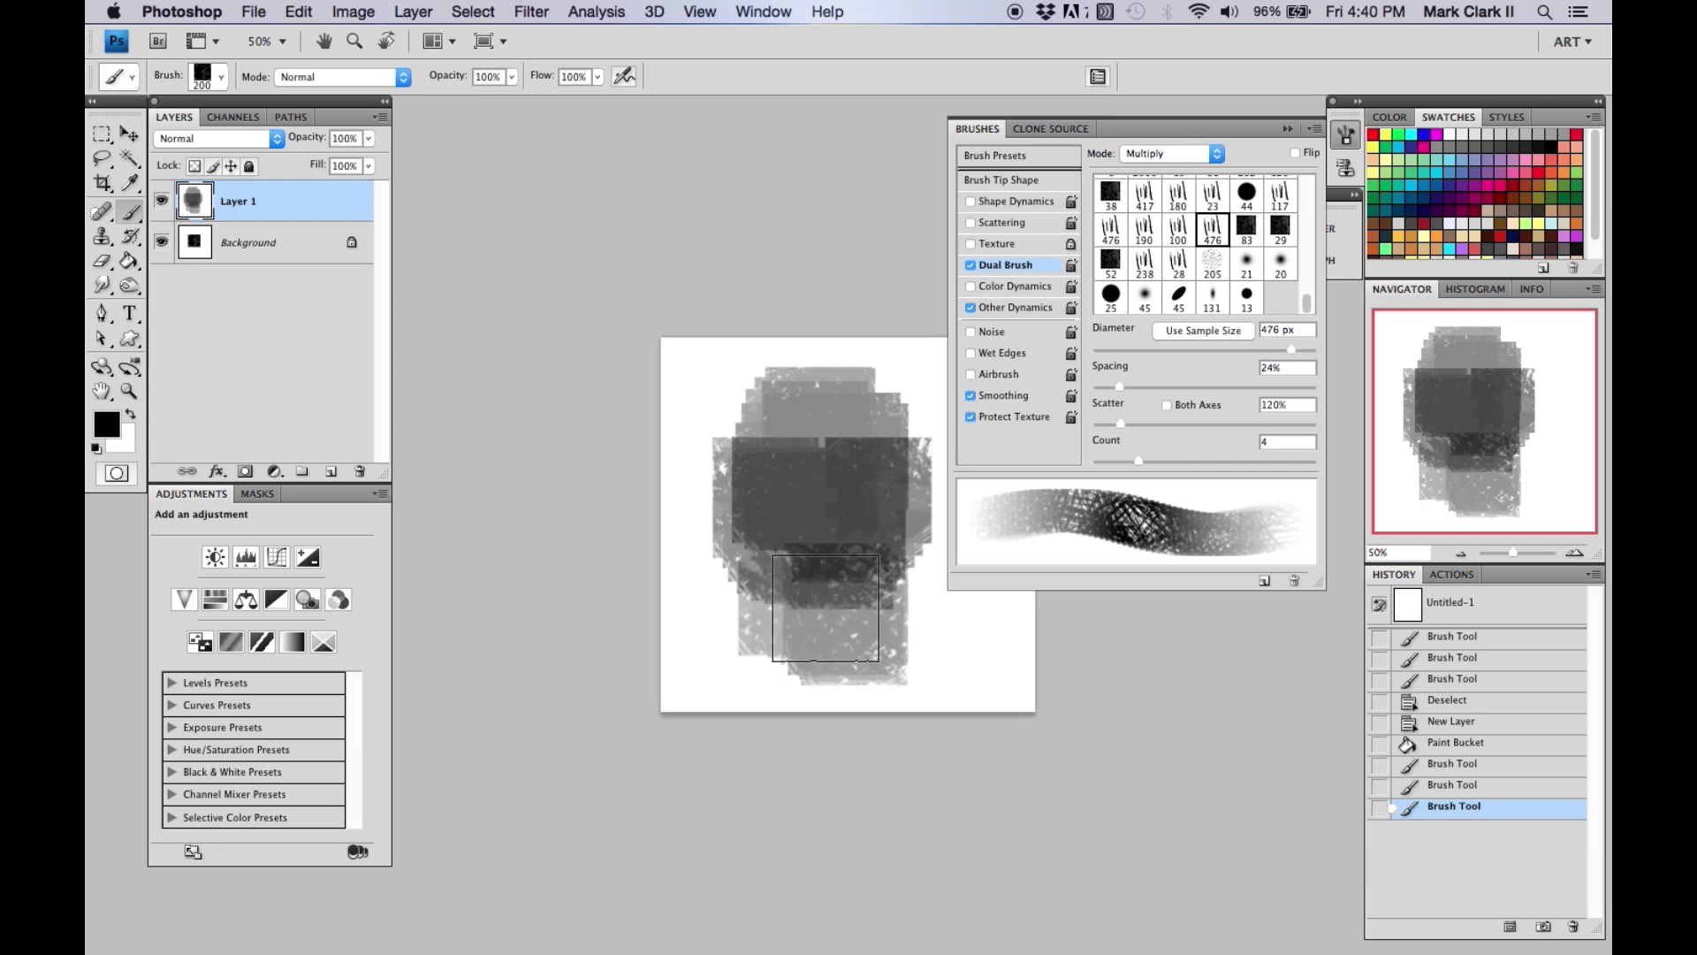
{"action": "key", "text": "super+z"}
{"action": "key", "text": "alt+super+z"}
{"action": "key", "text": "alt+super+z"}
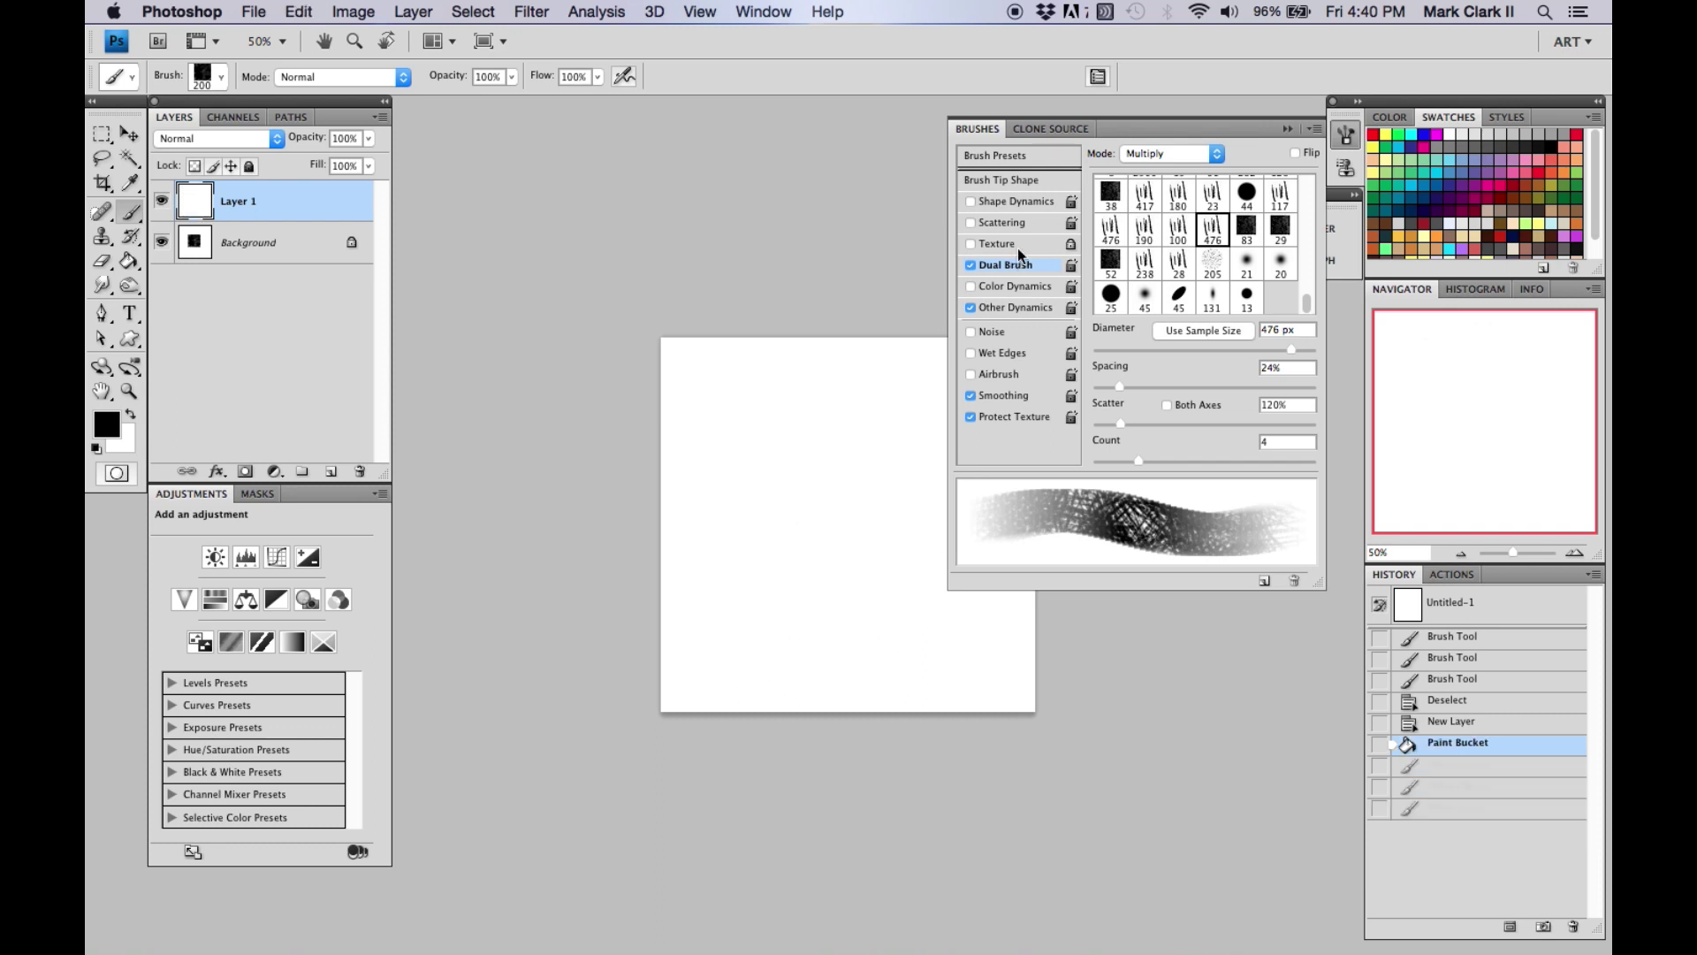
Replace Dual Brush with Color Dynamics and set the foreground colour to dark red #740b0b
{"action": "left_click", "coordinate": [971, 265]}
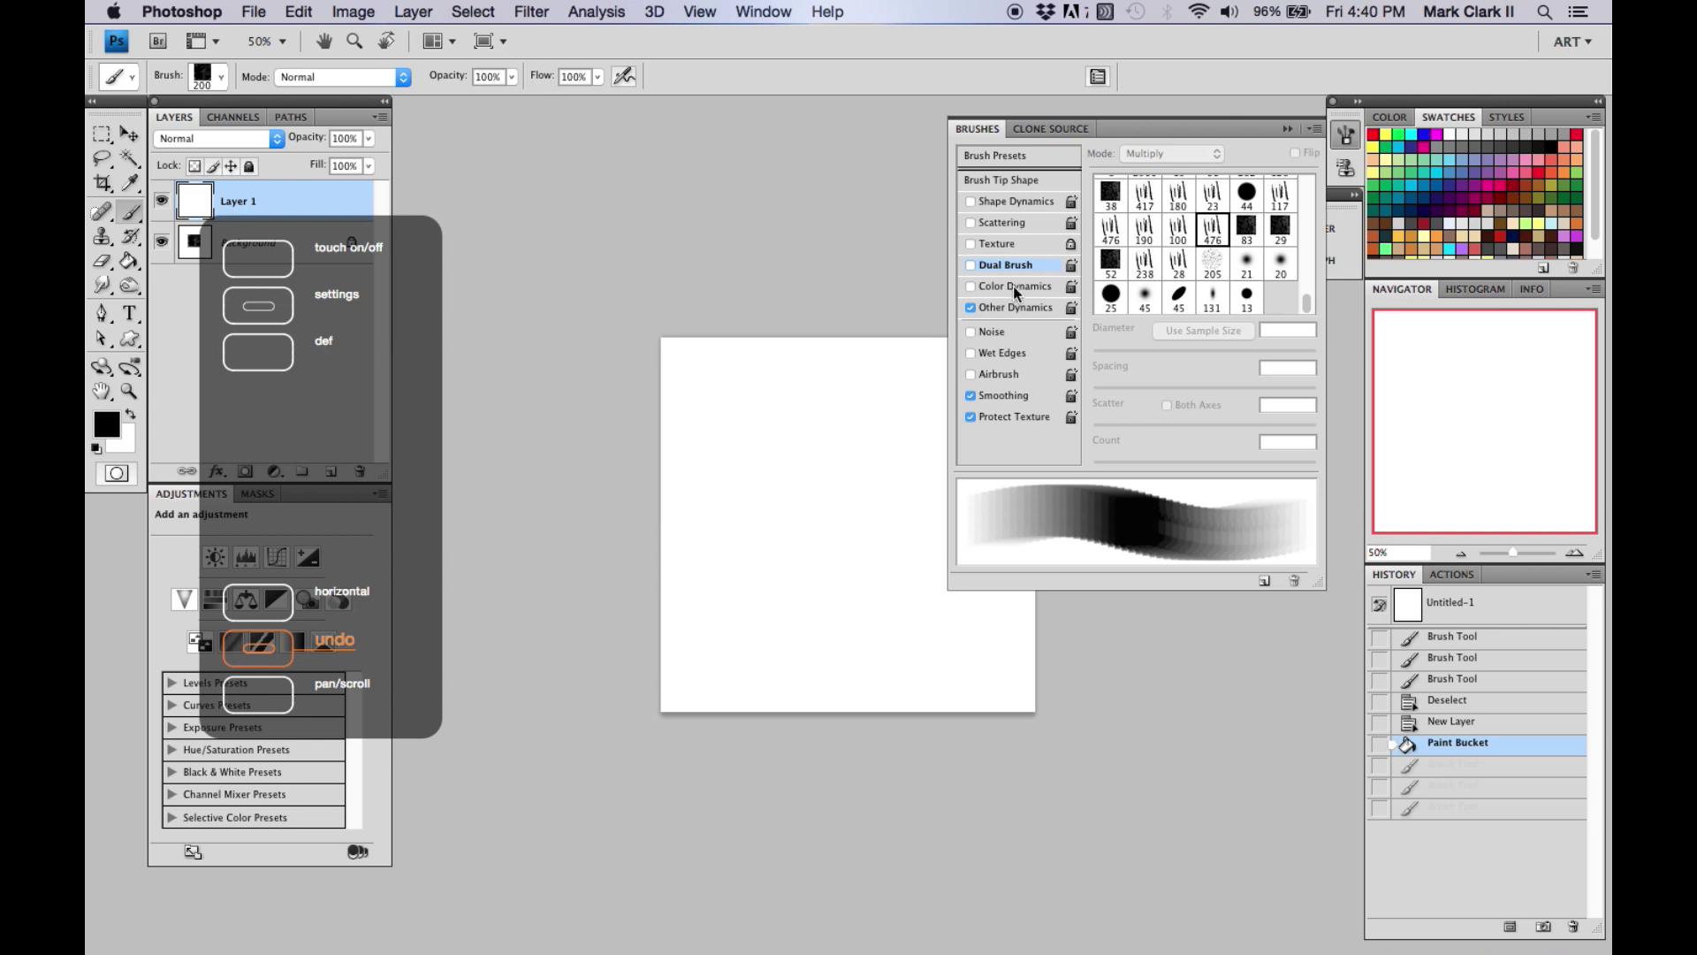
{"action": "left_click", "coordinate": [1013, 285]}
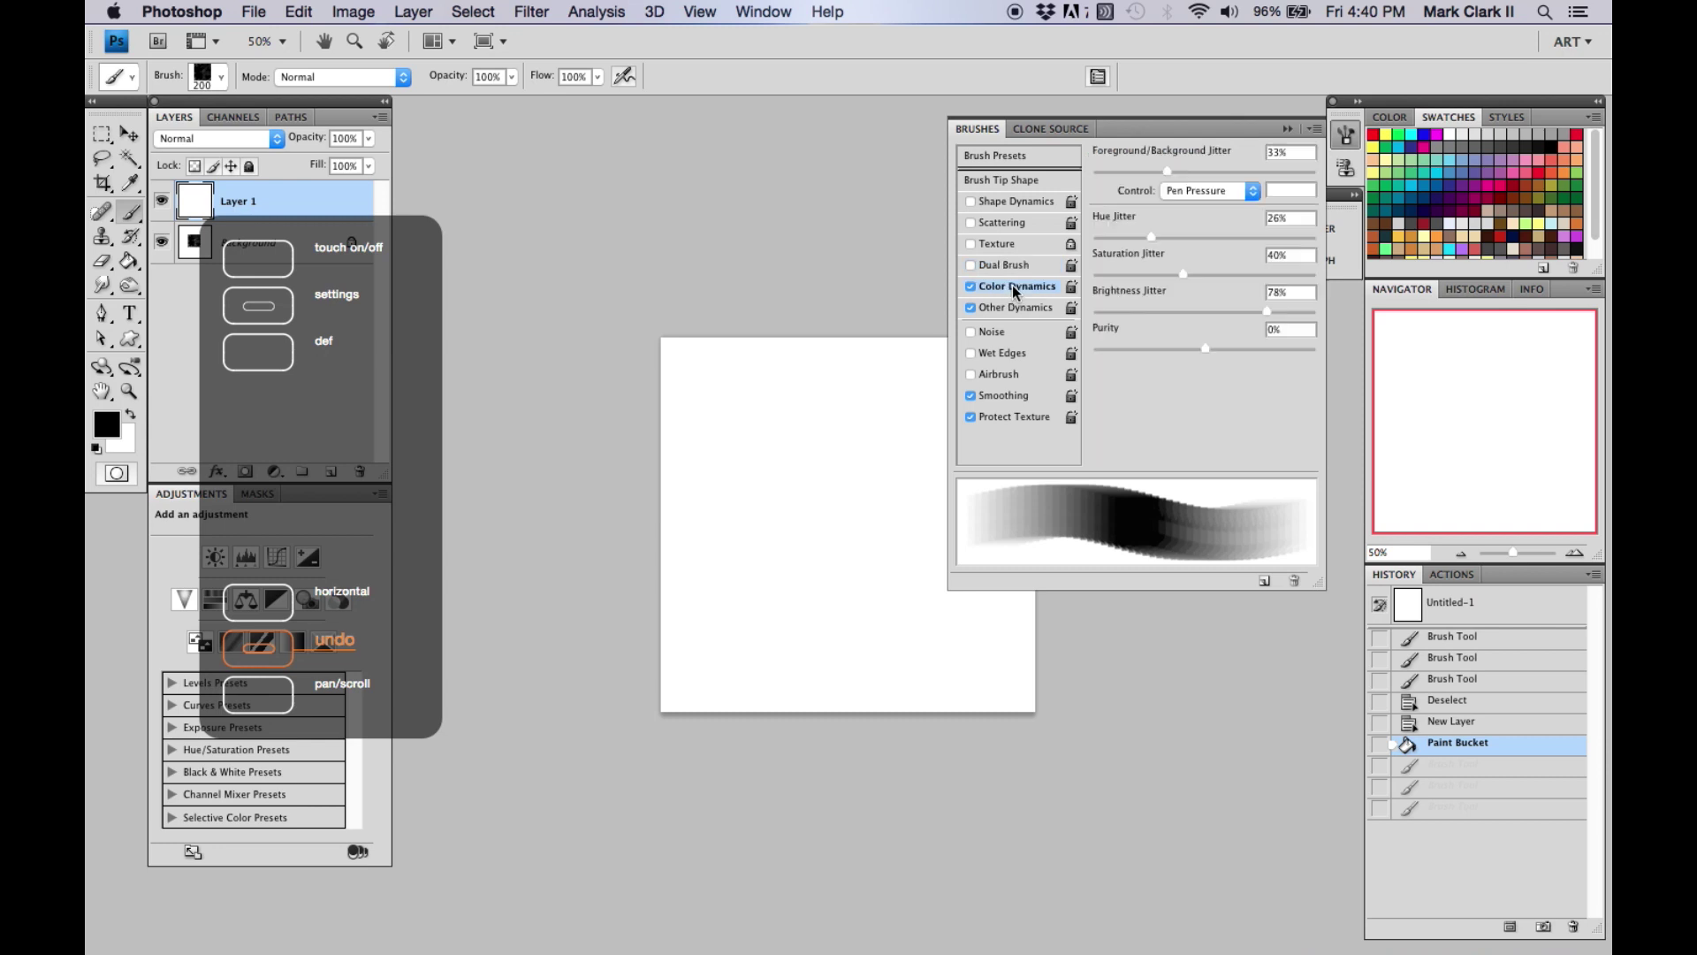
{"action": "left_click", "coordinate": [107, 424]}
{"action": "left_click", "coordinate": [895, 233]}
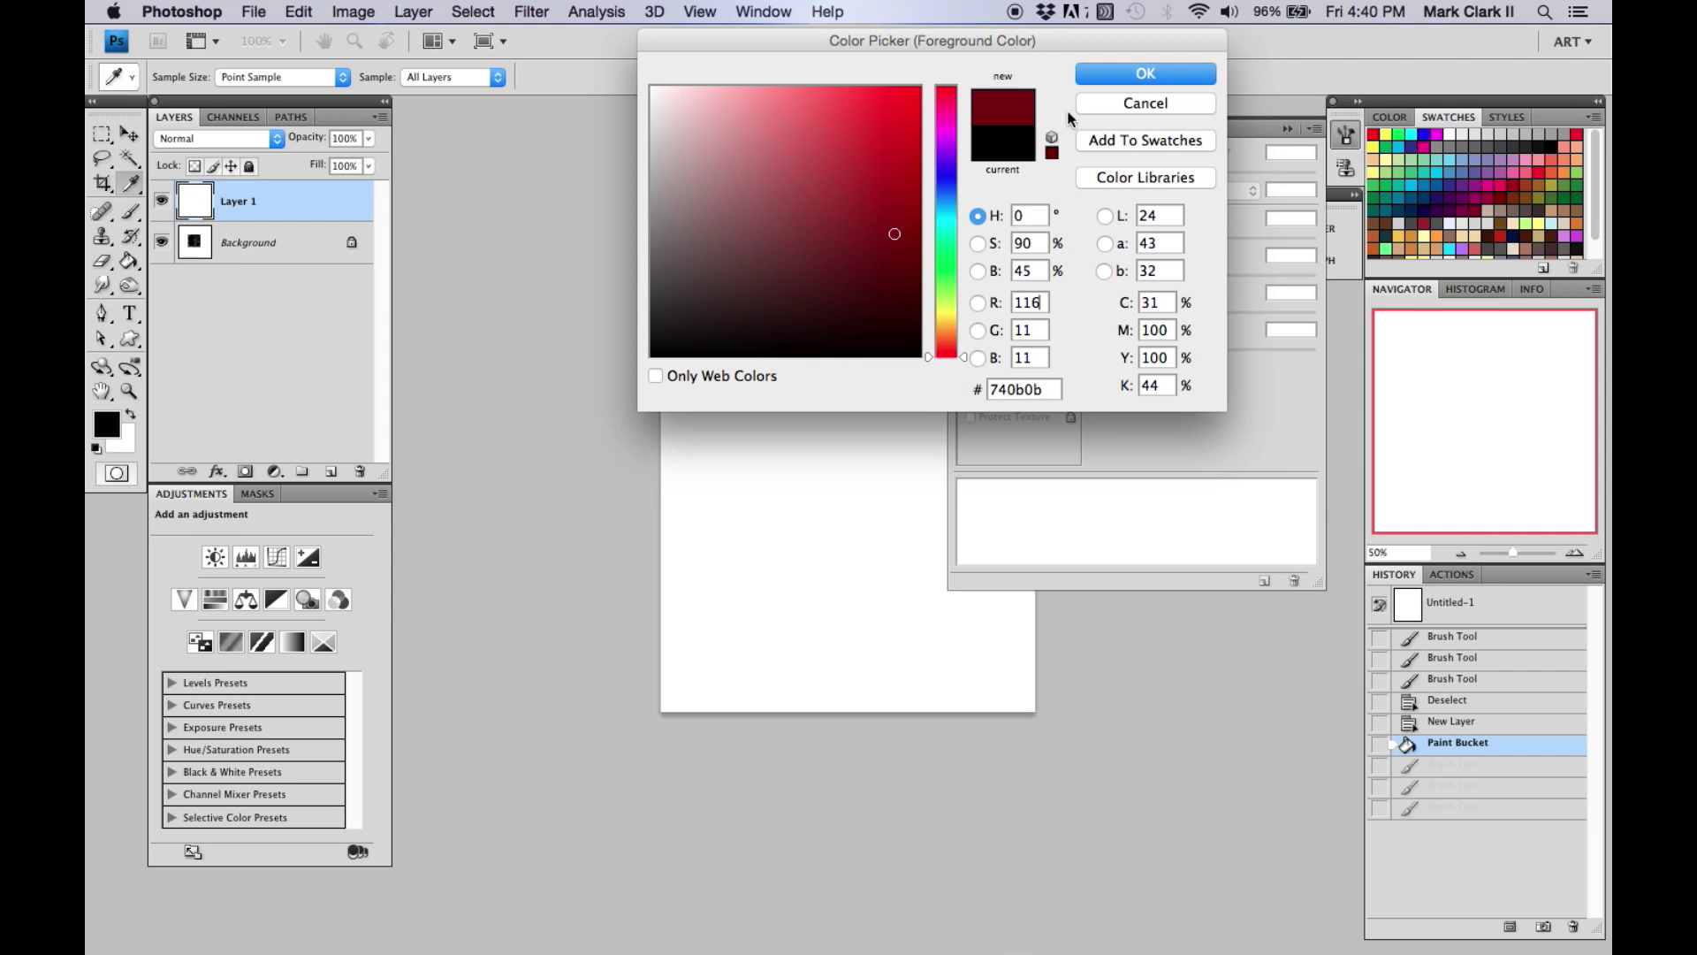
{"action": "left_click", "coordinate": [1112, 80]}
Make dark red the background colour, pick a medium blue foreground colour, and paint overlapping test strokes with Color Dynamics
{"action": "key", "text": "x"}
{"action": "left_click", "coordinate": [106, 425]}
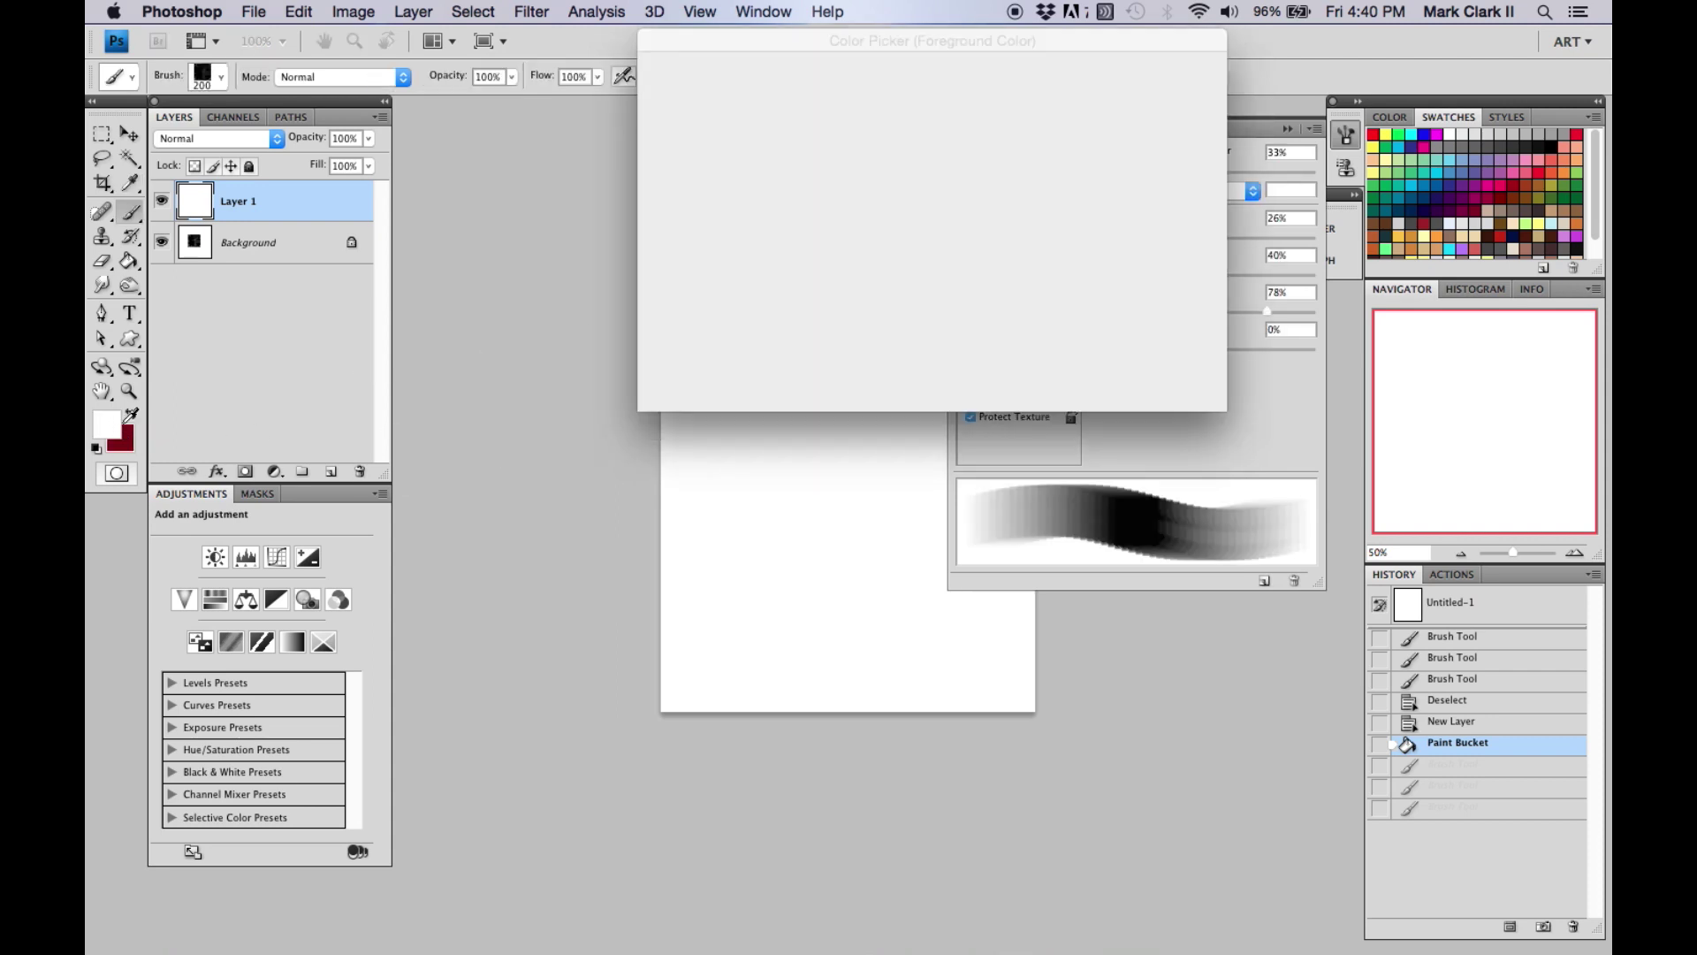
{"action": "left_click", "coordinate": [911, 200]}
{"action": "left_click", "coordinate": [958, 202]}
{"action": "left_click", "coordinate": [1154, 73]}
{"action": "key", "text": "b"}
{"action": "mouse_move", "coordinate": [792, 486]}
{"action": "left_mouse_down"}
{"action": "mouse_move", "coordinate": [847, 419]}
{"action": "mouse_move", "coordinate": [856, 471]}
{"action": "mouse_move", "coordinate": [789, 541]}
{"action": "mouse_move", "coordinate": [851, 542]}
{"action": "mouse_move", "coordinate": [771, 517]}
{"action": "mouse_move", "coordinate": [749, 466]}
{"action": "mouse_move", "coordinate": [870, 462]}
{"action": "left_mouse_up"}
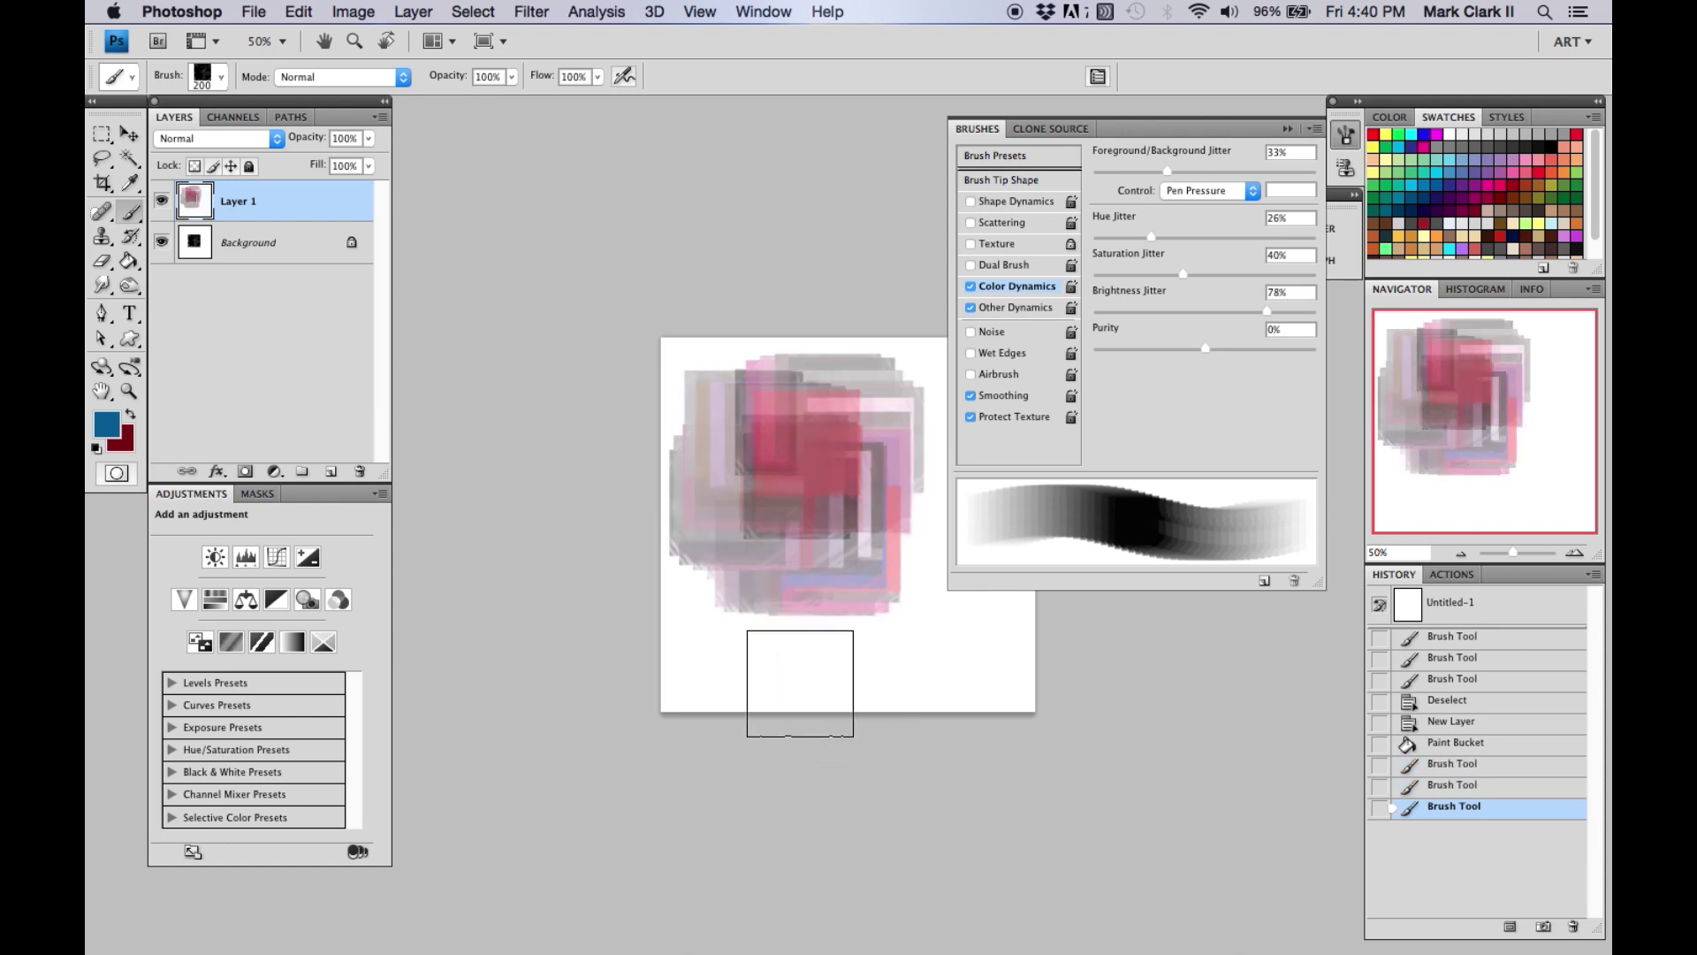
Turn off Color Dynamics for the brush and undo all the multicoloured test strokes
{"action": "left_click", "coordinate": [971, 286]}
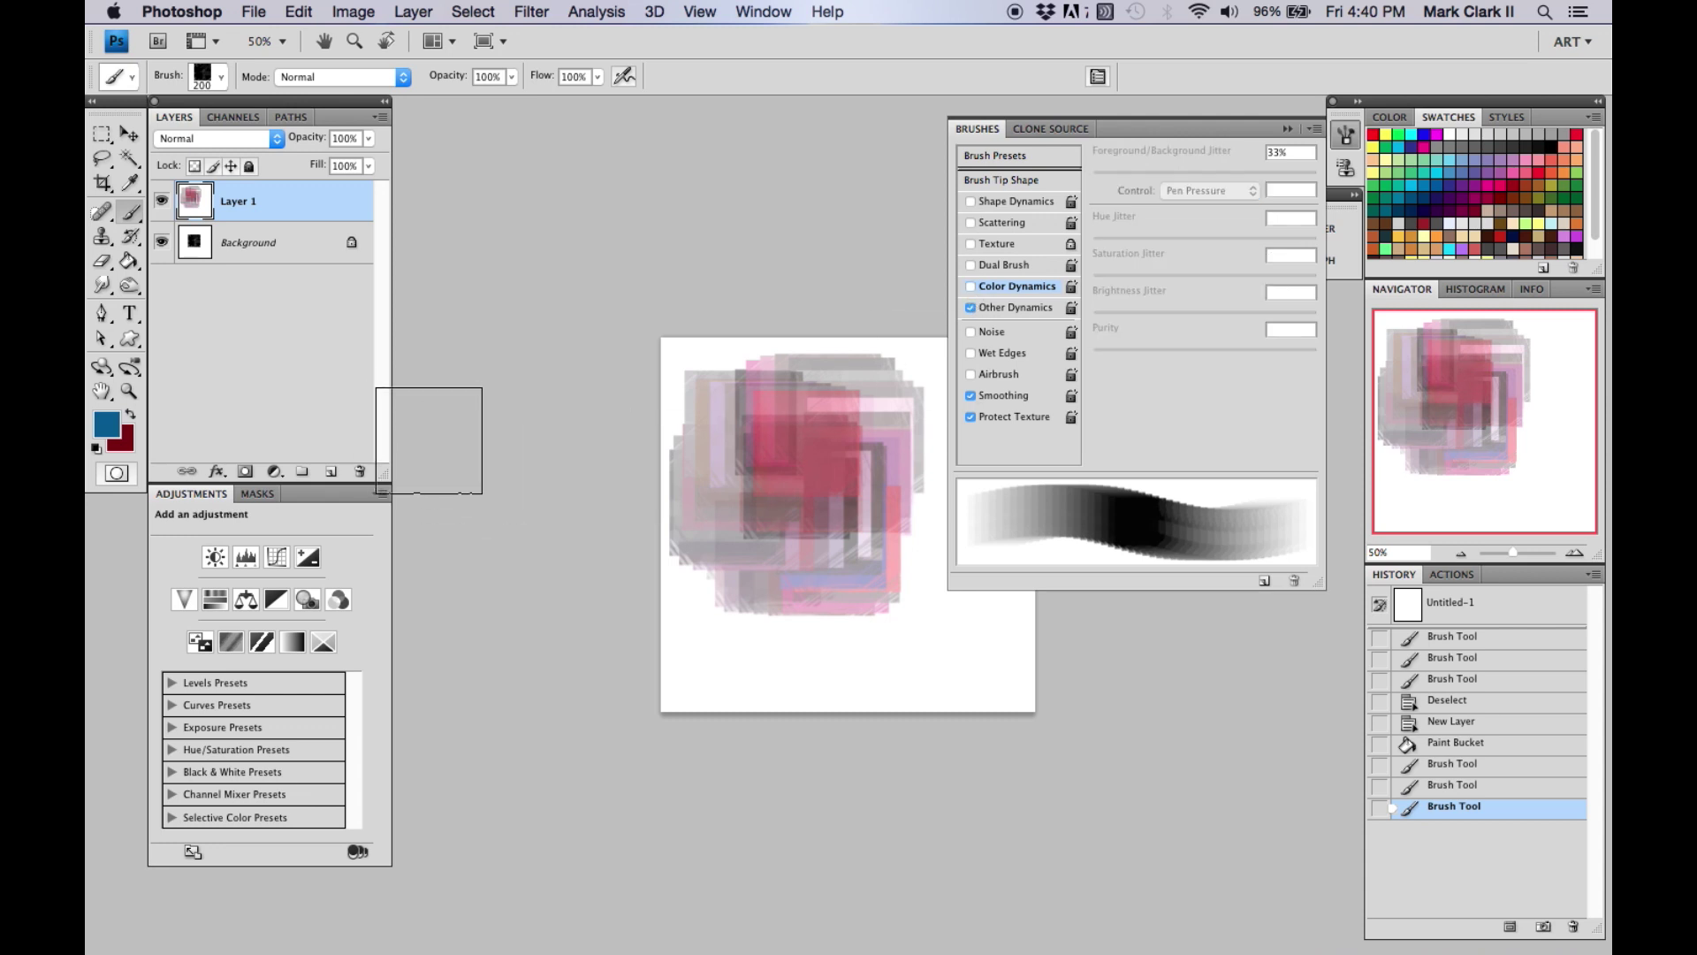
{"action": "key", "text": "super+z"}
{"action": "key", "text": "super+alt+z"}
{"action": "key", "text": "super+alt+z"}
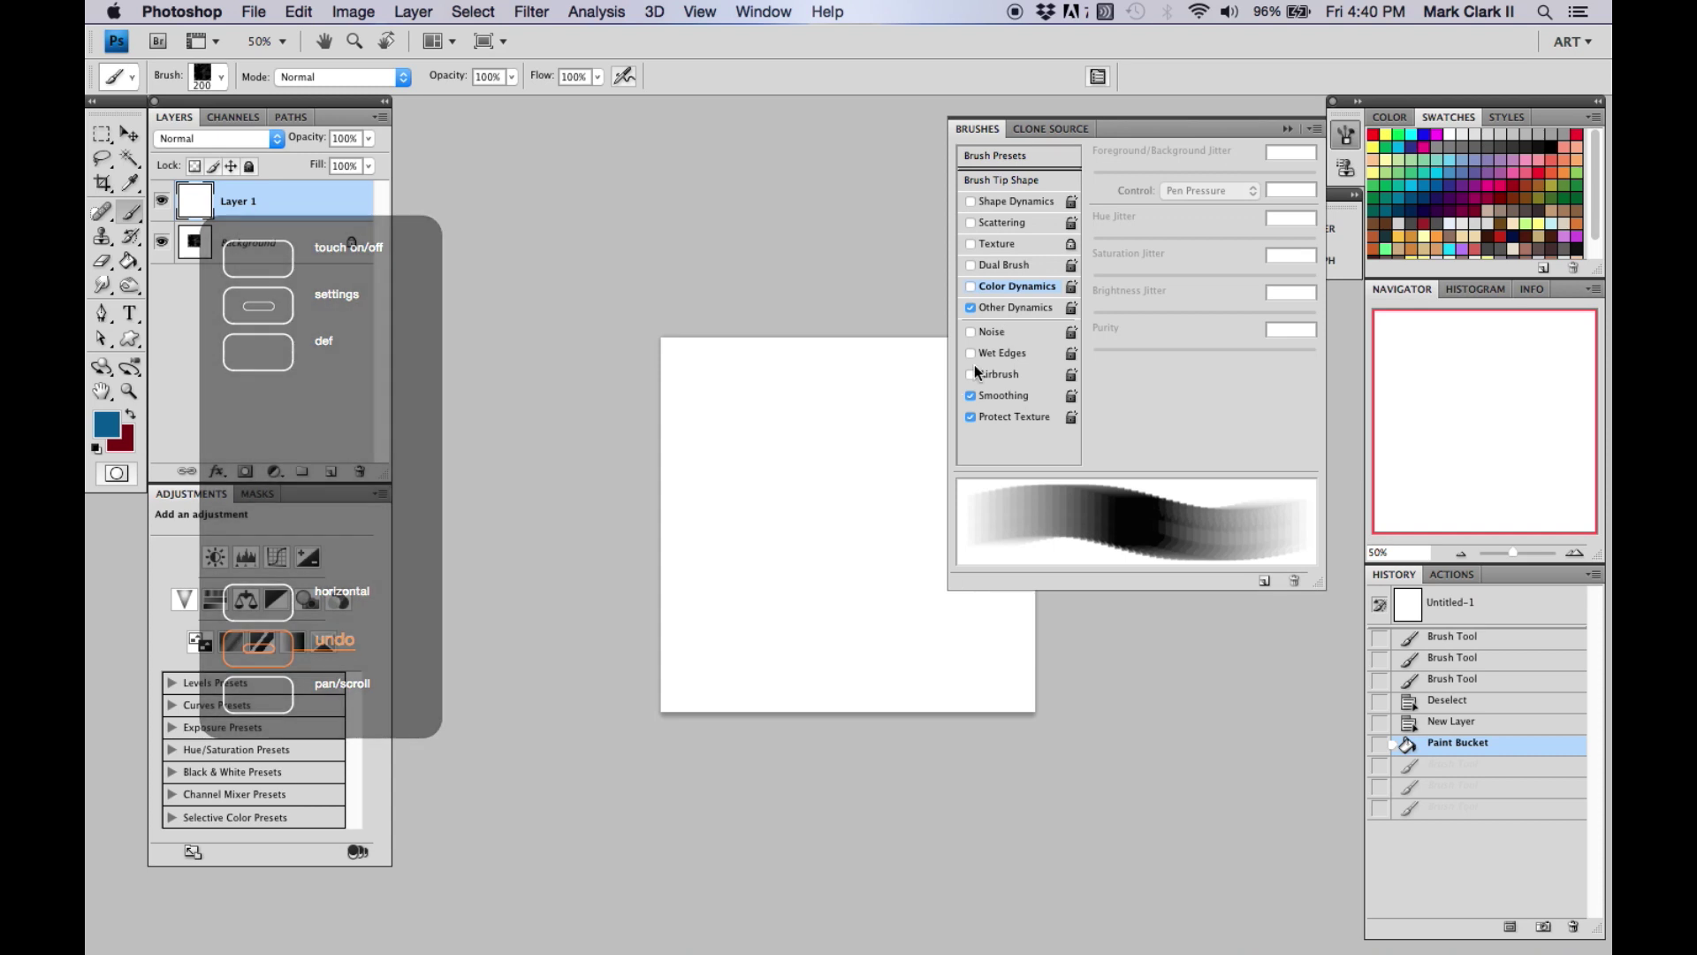
Enable Shape Dynamics with a 2% angle jitter and set its angle control to Pen Pressure
{"action": "left_click", "coordinate": [1014, 202]}
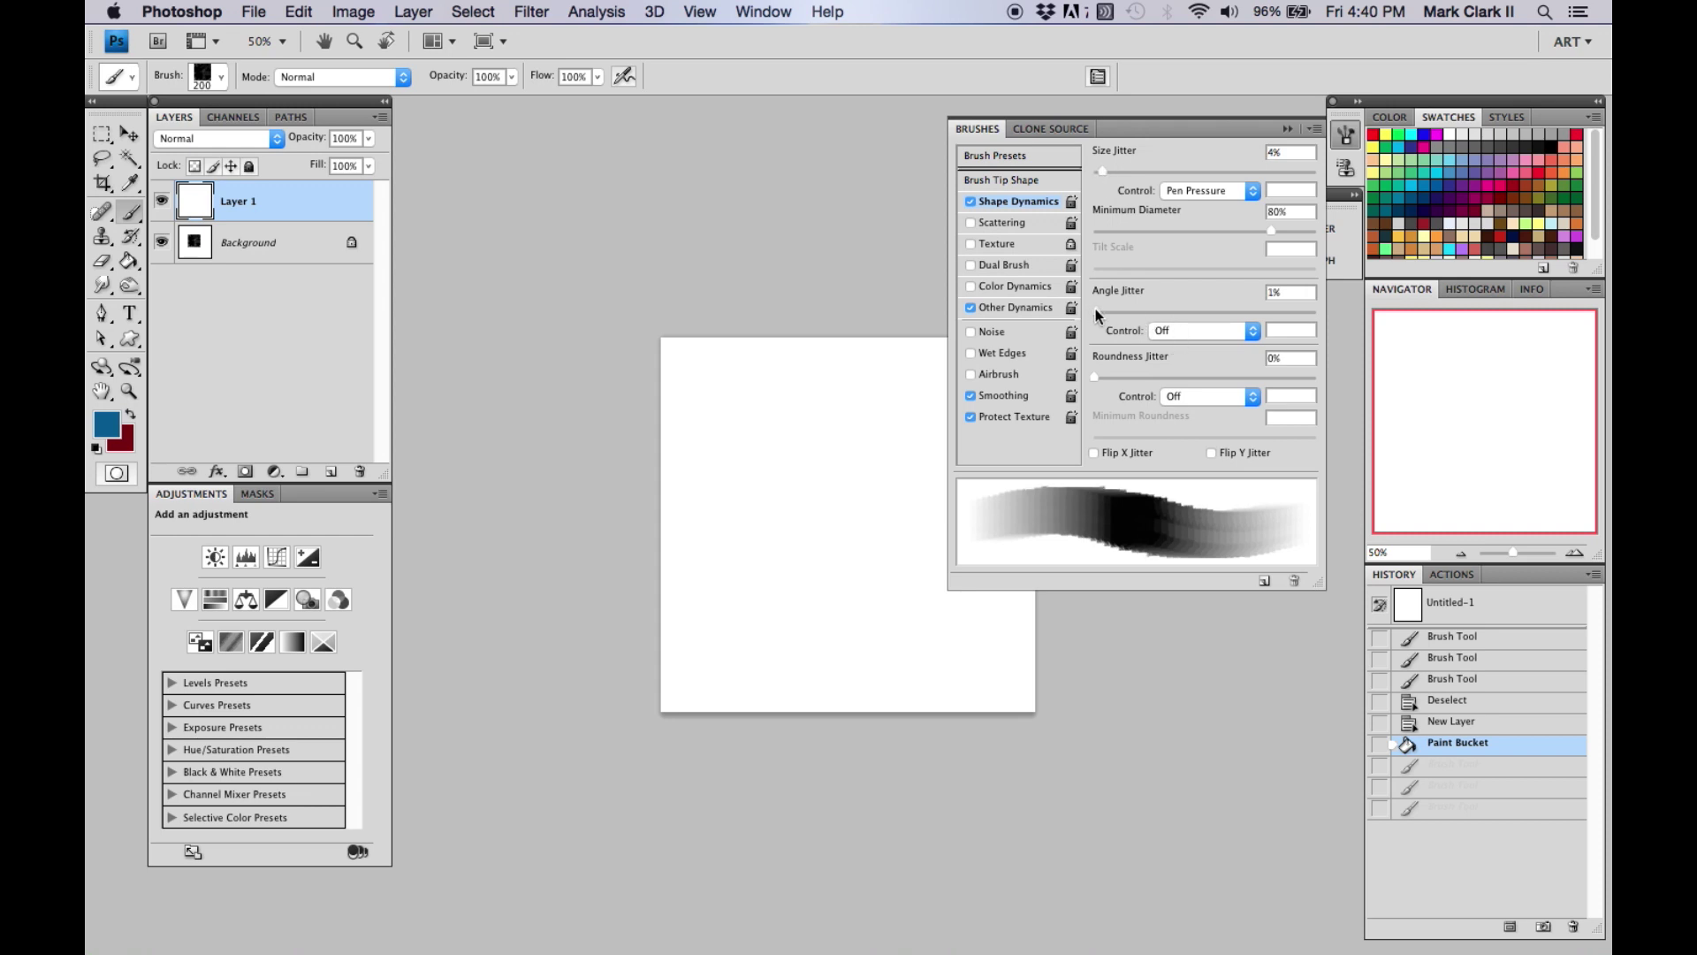
{"action": "left_click", "coordinate": [1202, 330]}
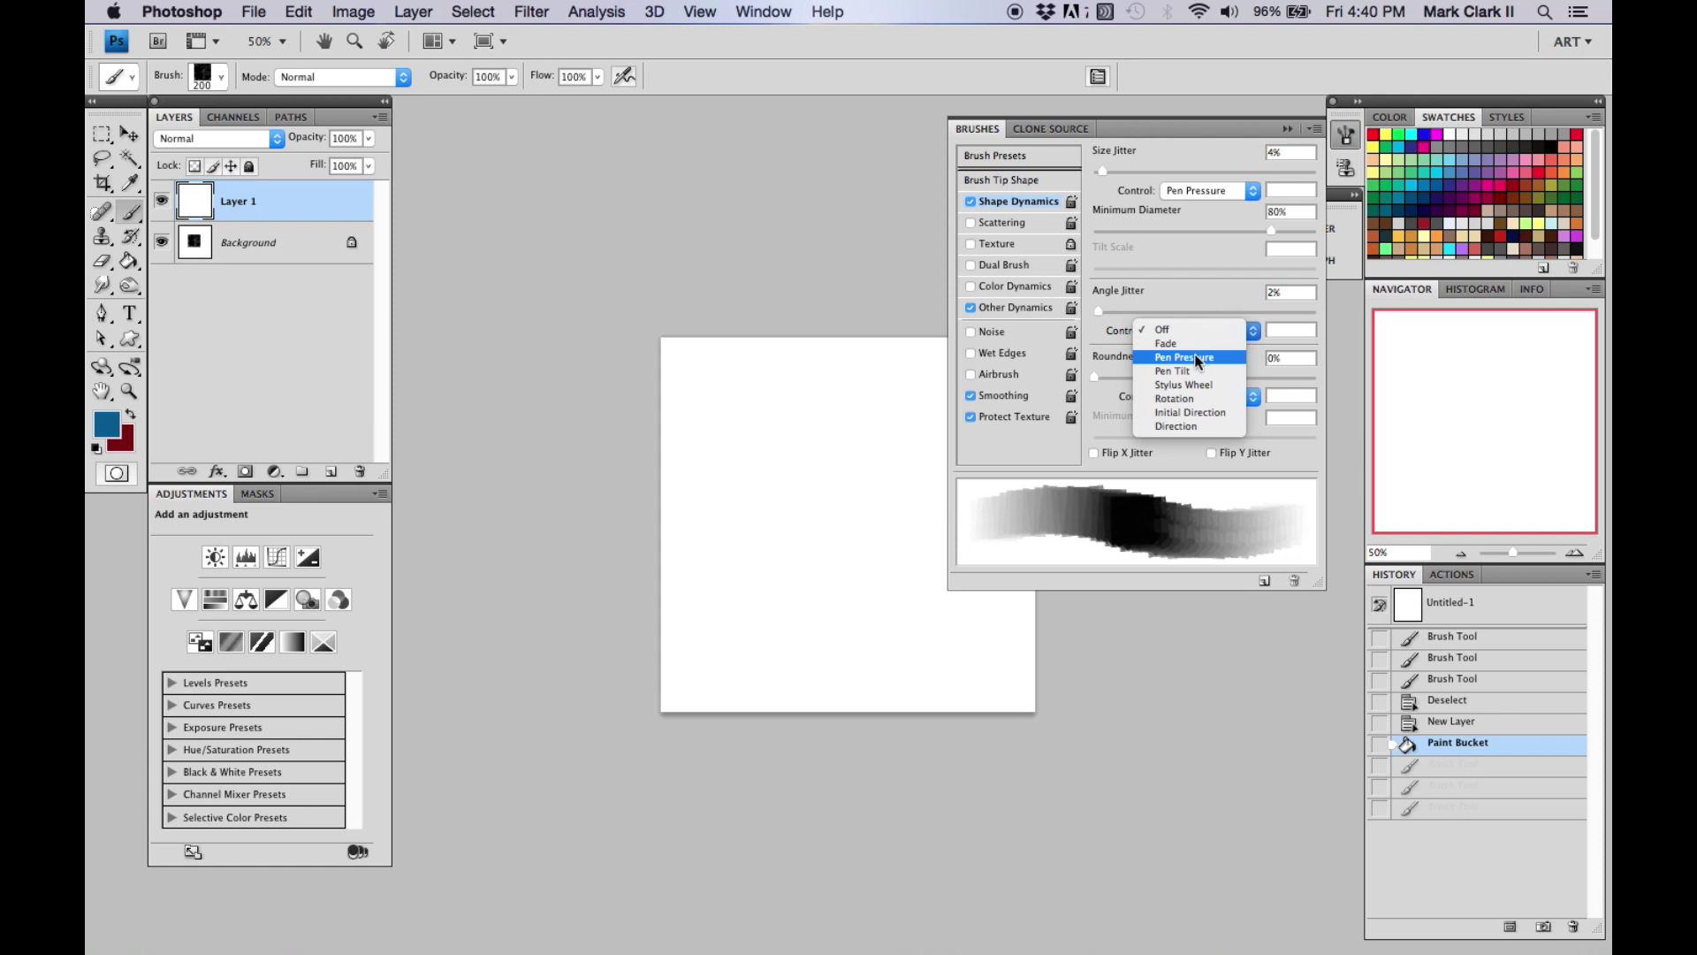
{"action": "left_click", "coordinate": [1198, 358]}
Test the pressure-controlled angle with brush strokes, try the eraser at a smaller brush size, and undo all the strokes
{"action": "mouse_move", "coordinate": [777, 474]}
{"action": "left_mouse_down"}
{"action": "mouse_move", "coordinate": [814, 490]}
{"action": "mouse_move", "coordinate": [797, 515]}
{"action": "mouse_move", "coordinate": [840, 460]}
{"action": "mouse_move", "coordinate": [849, 475]}
{"action": "mouse_move", "coordinate": [849, 428]}
{"action": "mouse_move", "coordinate": [875, 476]}
{"action": "mouse_move", "coordinate": [830, 518]}
{"action": "mouse_move", "coordinate": [783, 428]}
{"action": "mouse_move", "coordinate": [769, 540]}
{"action": "mouse_move", "coordinate": [731, 537]}
{"action": "mouse_move", "coordinate": [796, 579]}
{"action": "mouse_move", "coordinate": [842, 567]}
{"action": "mouse_move", "coordinate": [802, 605]}
{"action": "mouse_move", "coordinate": [868, 450]}
{"action": "mouse_move", "coordinate": [811, 393]}
{"action": "mouse_move", "coordinate": [907, 503]}
{"action": "mouse_move", "coordinate": [843, 594]}
{"action": "mouse_move", "coordinate": [763, 519]}
{"action": "mouse_move", "coordinate": [774, 540]}
{"action": "mouse_move", "coordinate": [737, 636]}
{"action": "mouse_move", "coordinate": [785, 629]}
{"action": "mouse_move", "coordinate": [768, 589]}
{"action": "mouse_move", "coordinate": [830, 632]}
{"action": "mouse_move", "coordinate": [860, 514]}
{"action": "left_mouse_up"}
{"action": "key", "text": "bracketleft"}
{"action": "key", "text": "e"}
{"action": "mouse_move", "coordinate": [795, 436]}
{"action": "left_mouse_down"}
{"action": "mouse_move", "coordinate": [777, 560]}
{"action": "mouse_move", "coordinate": [788, 468]}
{"action": "mouse_move", "coordinate": [810, 467]}
{"action": "left_mouse_up"}
{"action": "key", "text": "super+z"}
{"action": "key", "text": "super+alt+z"}
{"action": "key", "text": "super+alt+z"}
{"action": "key", "text": "super+alt+z"}
{"action": "key", "text": "super+alt+z"}
{"action": "key", "text": "super+alt+z"}
{"action": "key", "text": "super+alt+z"}
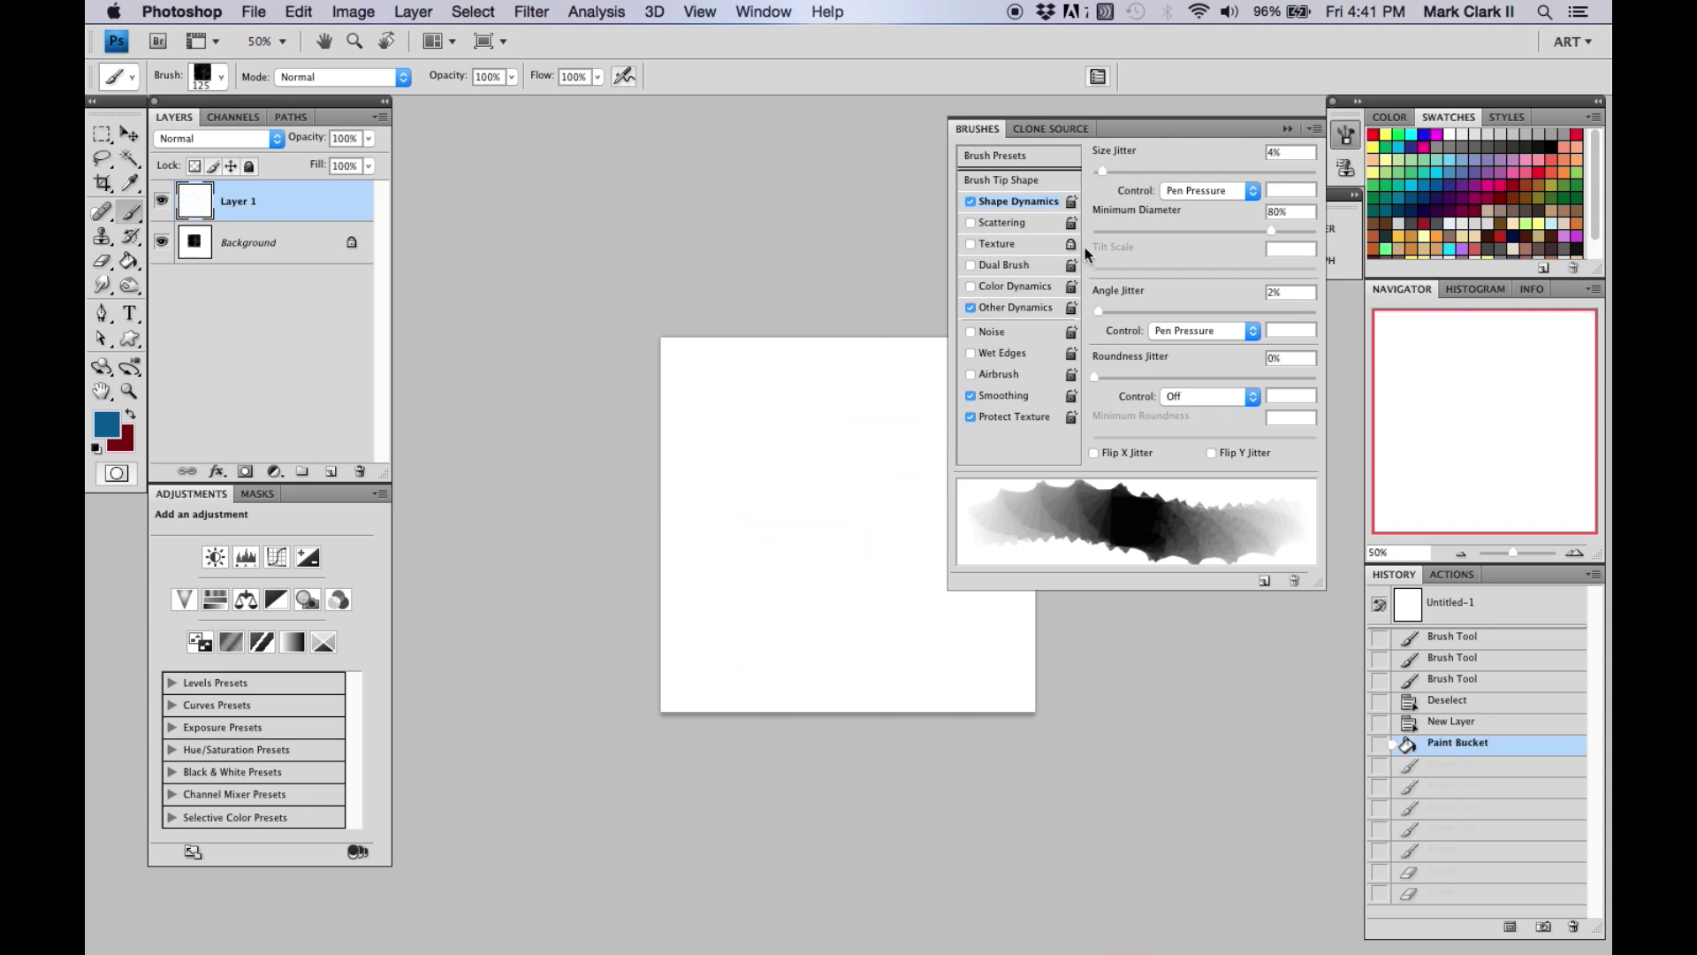
Set the Shape Dynamics size jitter to 3% and minimum diameter to 18%, painting test strokes to compare the effect
{"action": "left_click", "coordinate": [972, 203]}
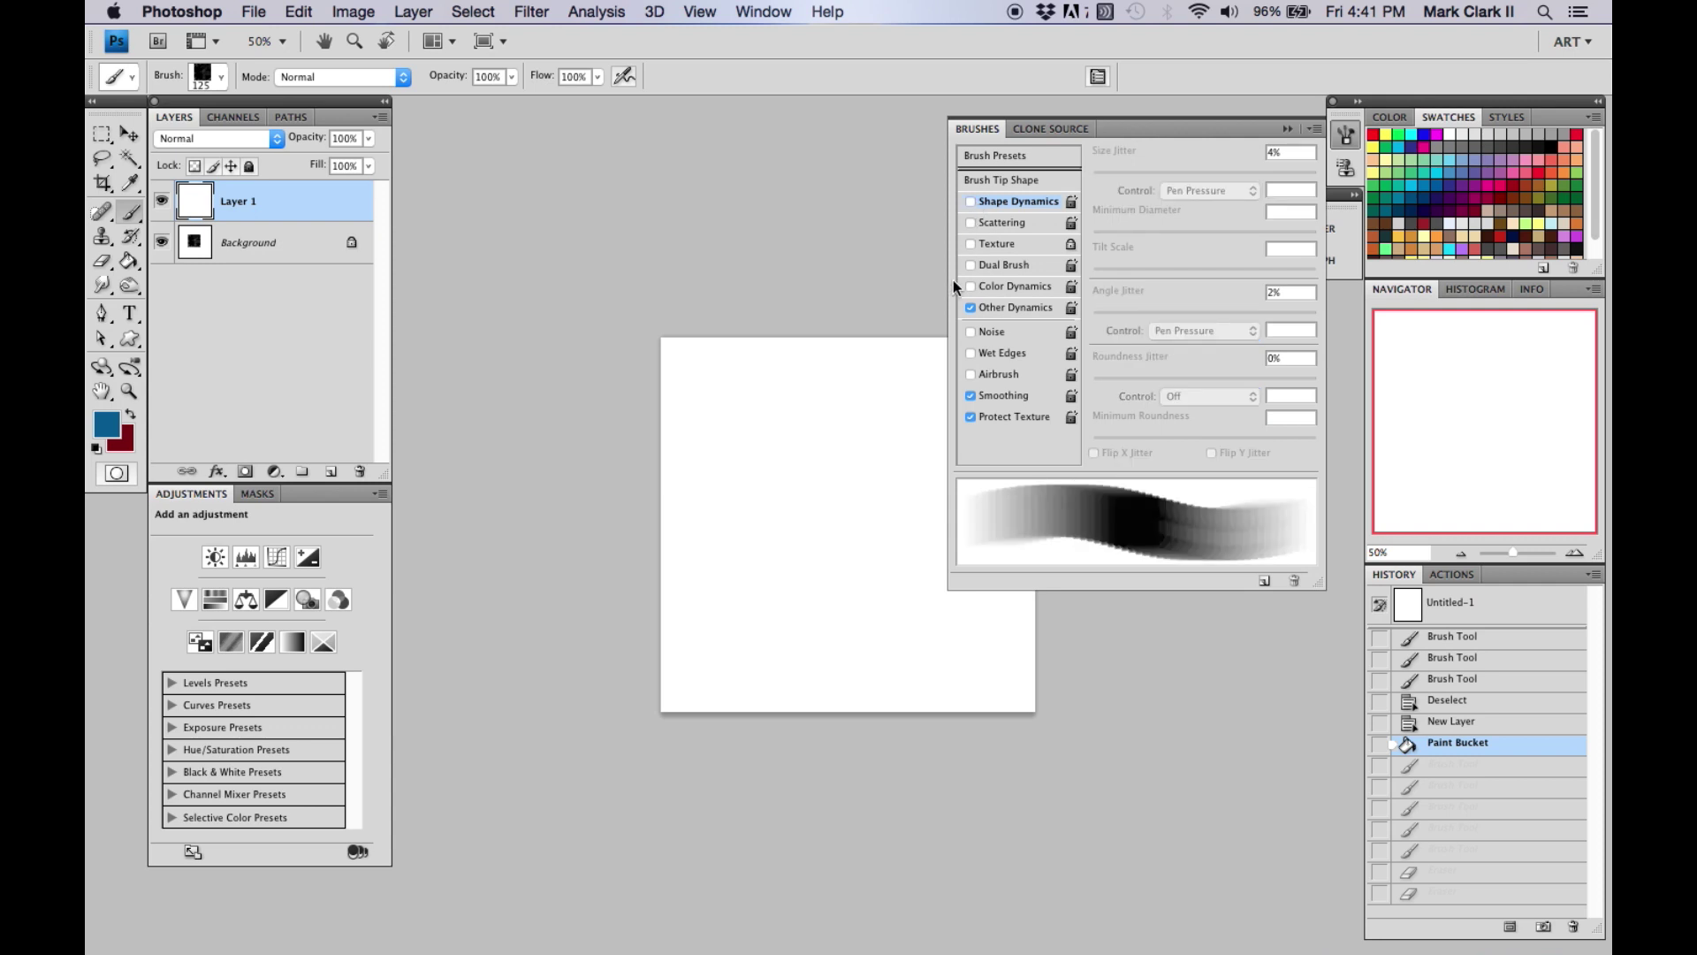
{"action": "left_click", "coordinate": [972, 203]}
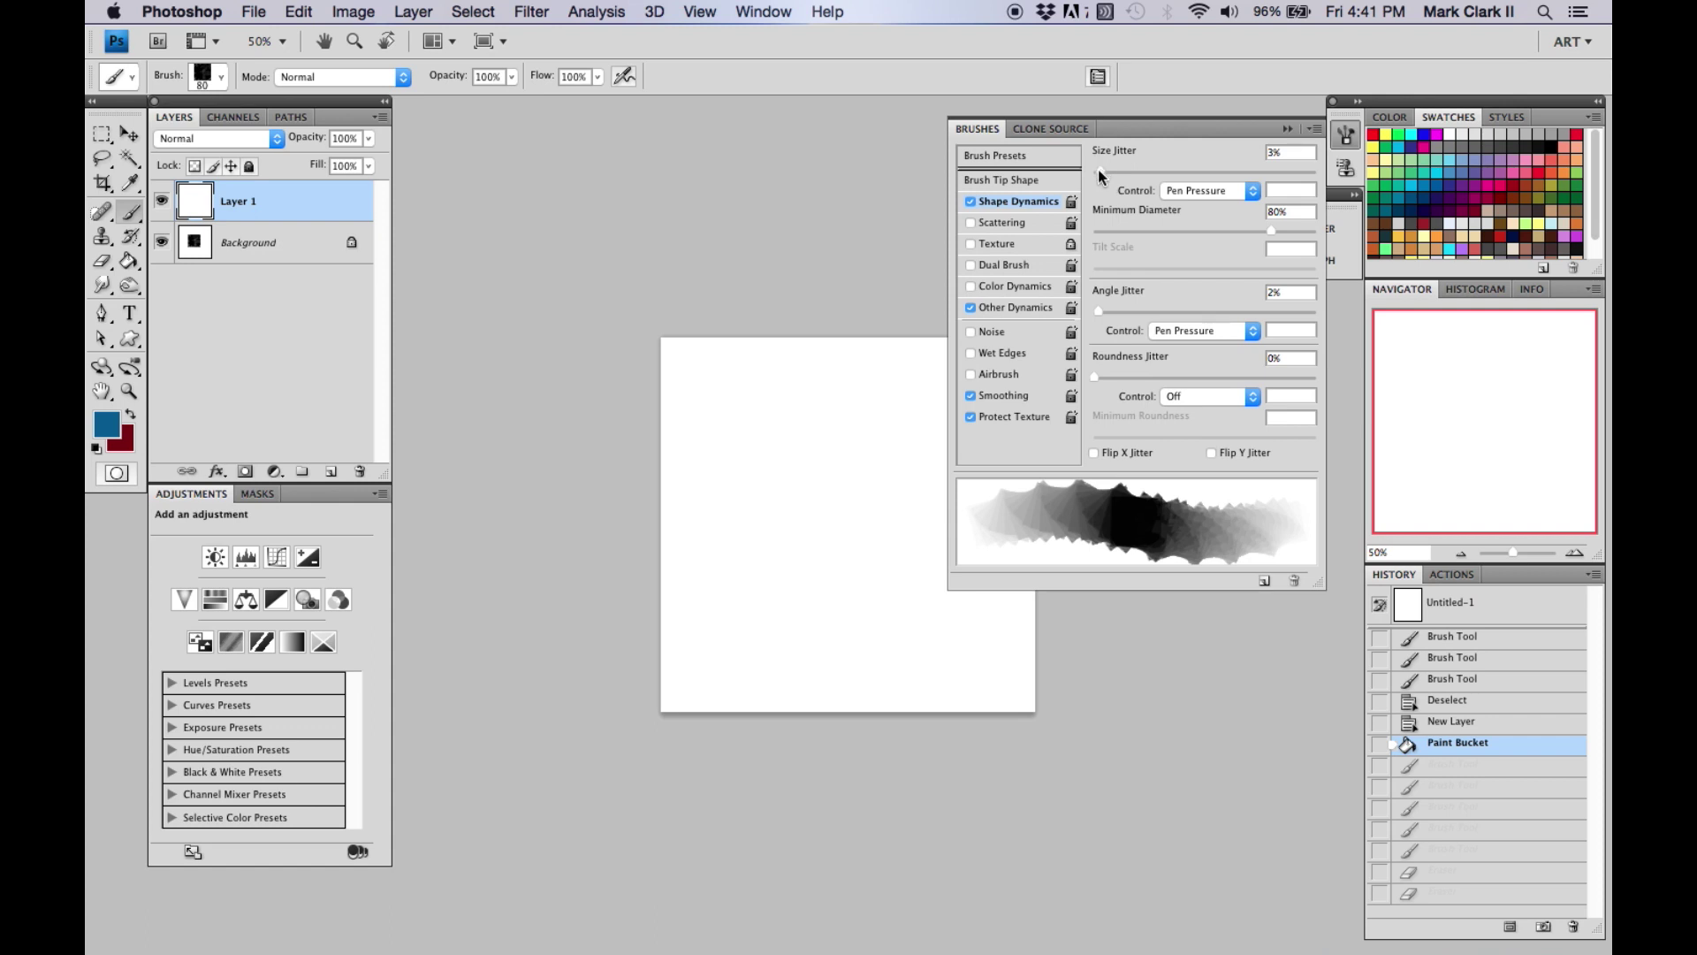
{"action": "left_click_drag", "start_coordinate": [1269, 232], "coordinate": [1181, 231]}
{"action": "mouse_move", "coordinate": [822, 482]}
{"action": "left_mouse_down"}
{"action": "mouse_move", "coordinate": [815, 441]}
{"action": "mouse_move", "coordinate": [829, 425]}
{"action": "mouse_move", "coordinate": [857, 477]}
{"action": "mouse_move", "coordinate": [801, 469]}
{"action": "mouse_move", "coordinate": [819, 548]}
{"action": "mouse_move", "coordinate": [778, 492]}
{"action": "mouse_move", "coordinate": [819, 519]}
{"action": "mouse_move", "coordinate": [840, 433]}
{"action": "left_mouse_up"}
{"action": "left_click_drag", "start_coordinate": [1183, 231], "coordinate": [1134, 231]}
{"action": "mouse_move", "coordinate": [822, 499]}
{"action": "left_mouse_down"}
{"action": "mouse_move", "coordinate": [845, 534]}
{"action": "mouse_move", "coordinate": [880, 540]}
{"action": "mouse_move", "coordinate": [879, 519]}
{"action": "mouse_move", "coordinate": [884, 566]}
{"action": "mouse_move", "coordinate": [751, 415]}
{"action": "left_mouse_up"}
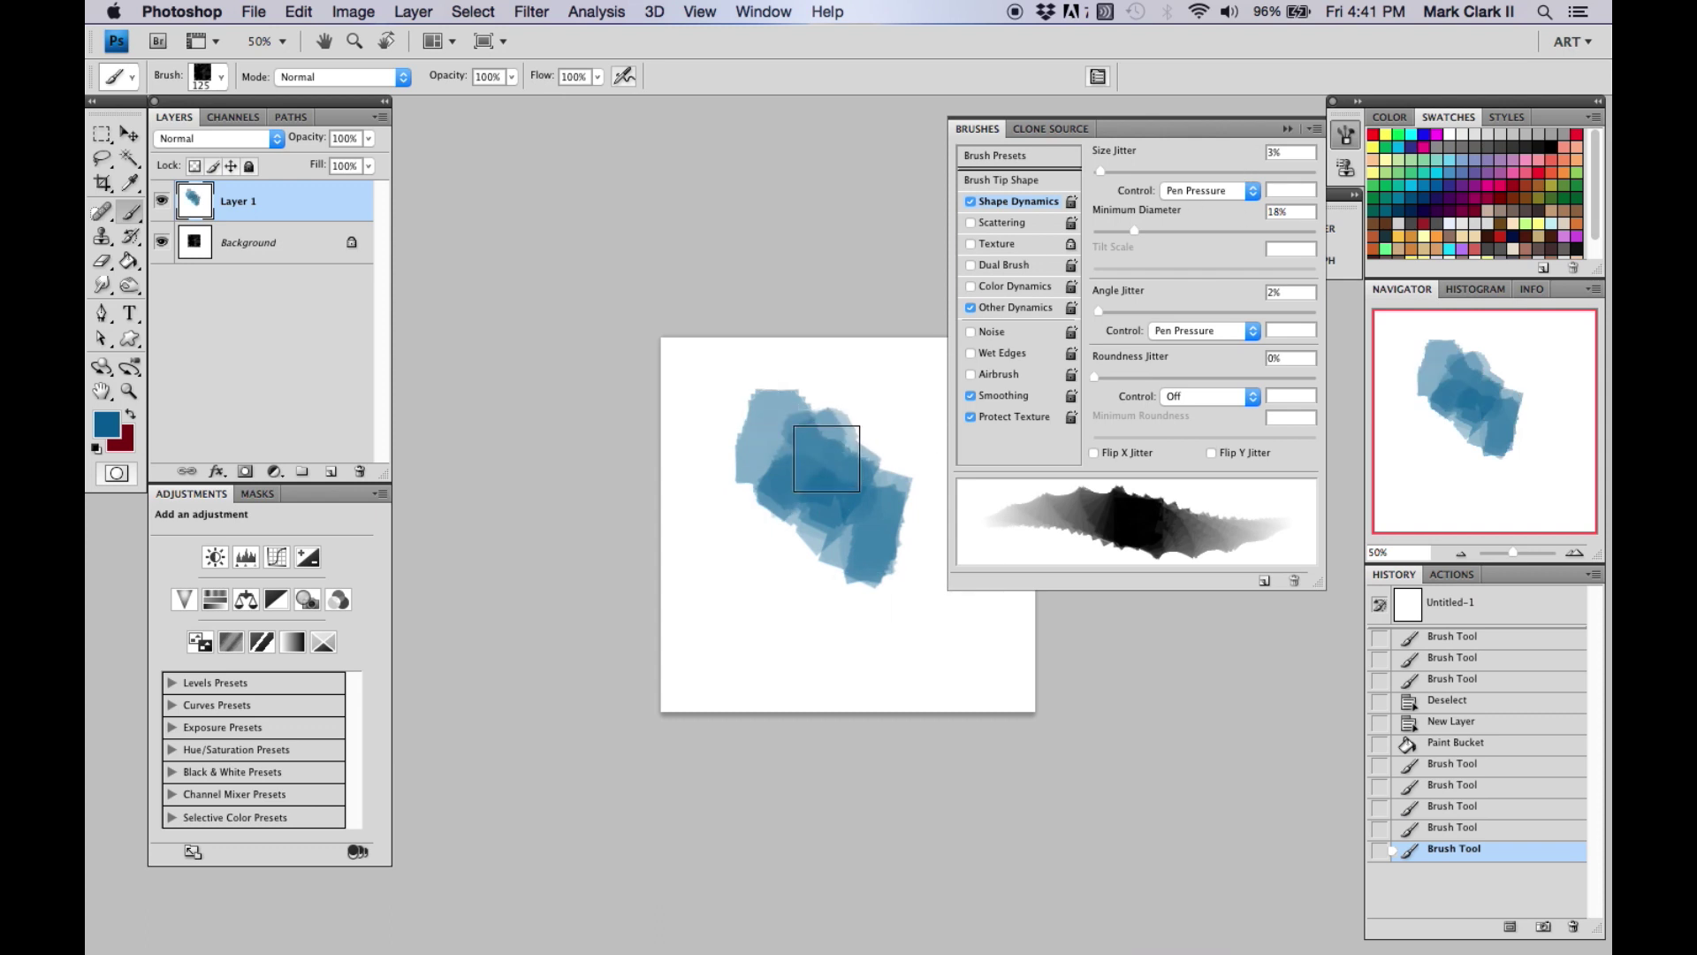
Reset the colours to default black and white and undo all the blue test strokes
{"action": "key", "text": "d"}
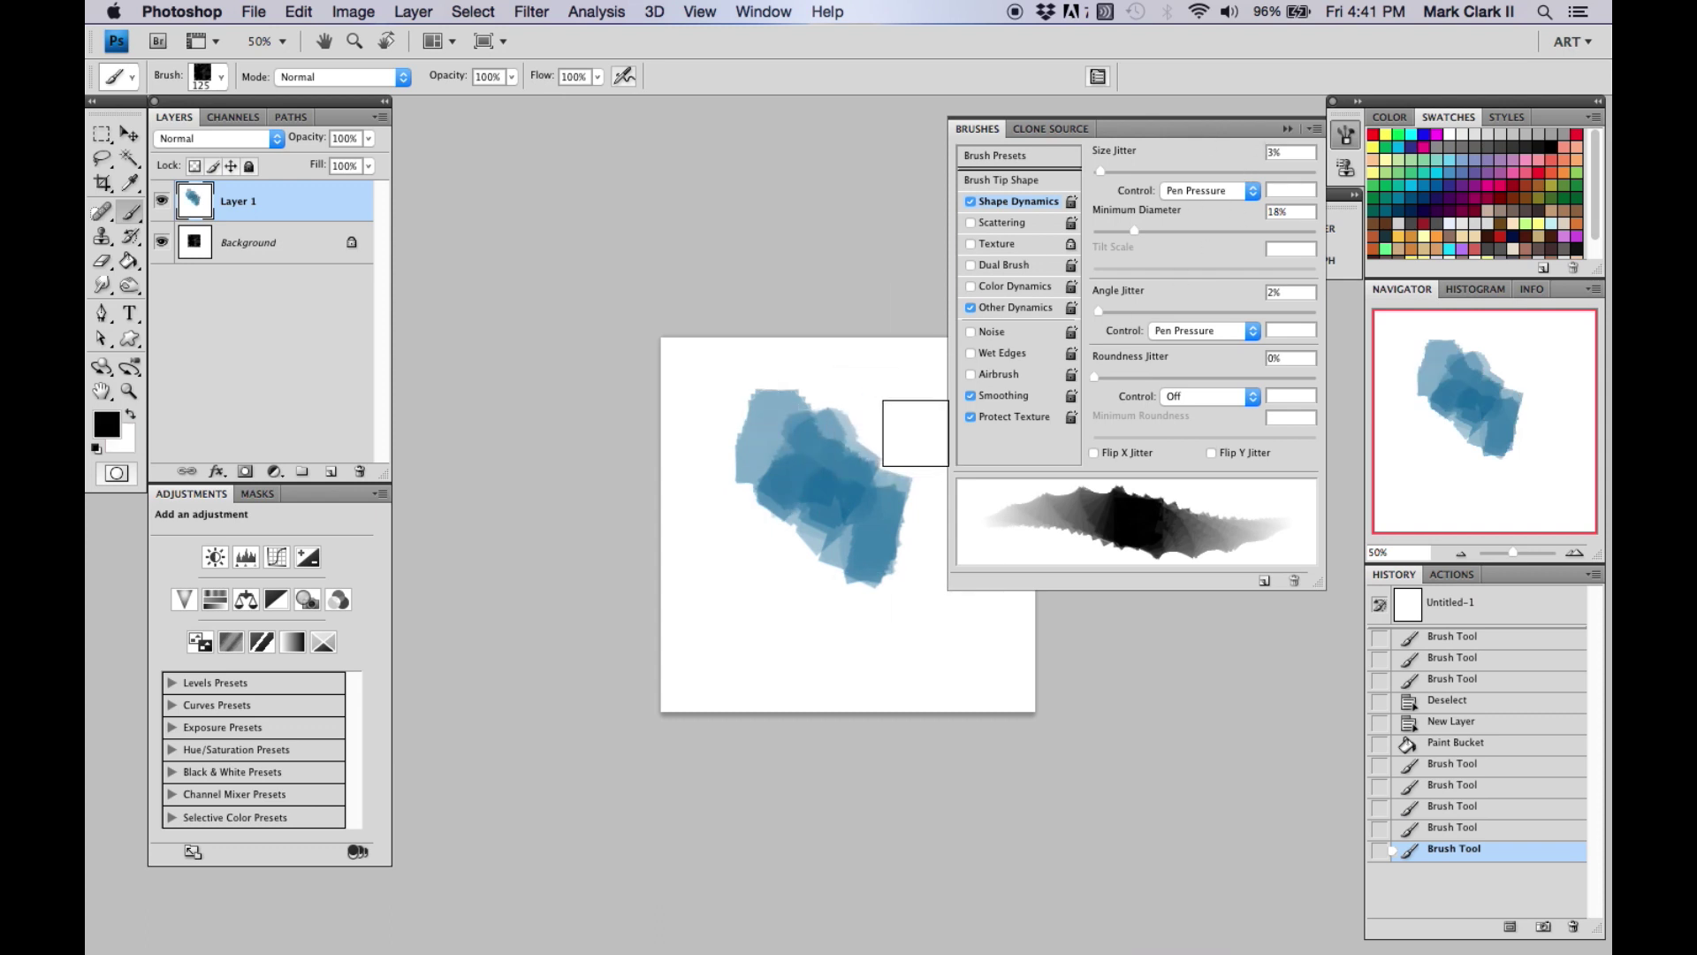
{"action": "key", "text": "super+alt+z"}
{"action": "key", "text": "super+alt+z"}
{"action": "key", "text": "super+alt+z"}
{"action": "key", "text": "super+alt+z"}
{"action": "key", "text": "super+alt+z"}
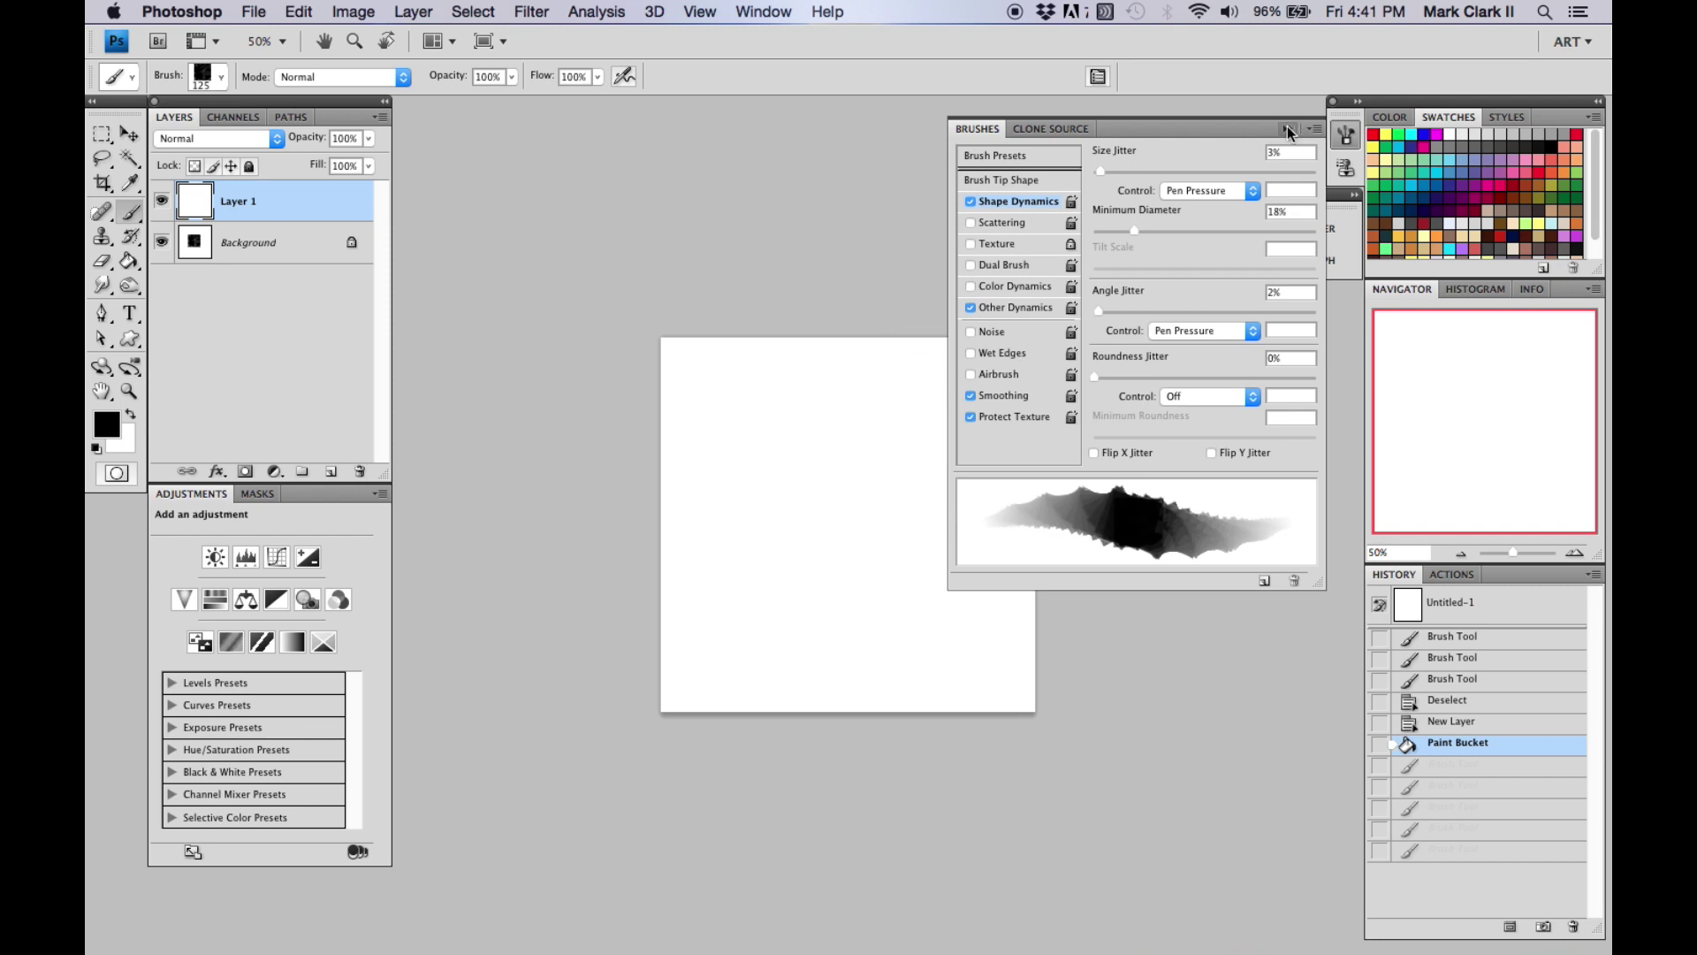
Save the current brush as a new preset named "square14 1" and collapse the brush settings
{"action": "left_click", "coordinate": [1264, 583]}
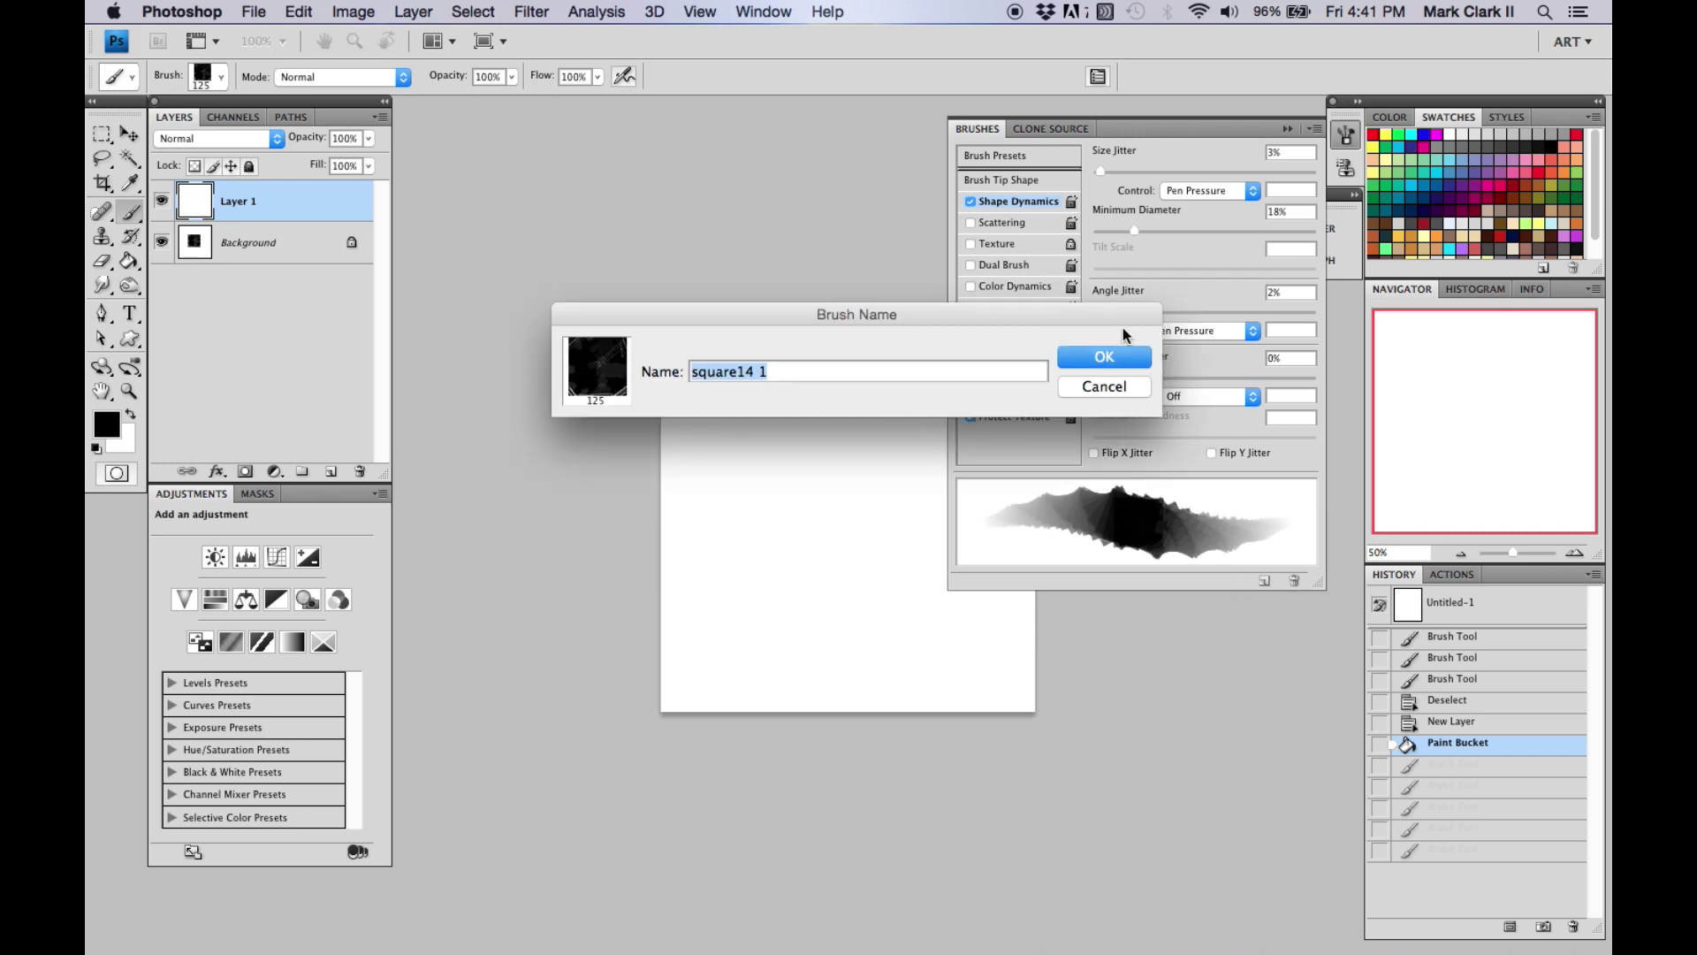
{"action": "left_click", "coordinate": [1106, 358]}
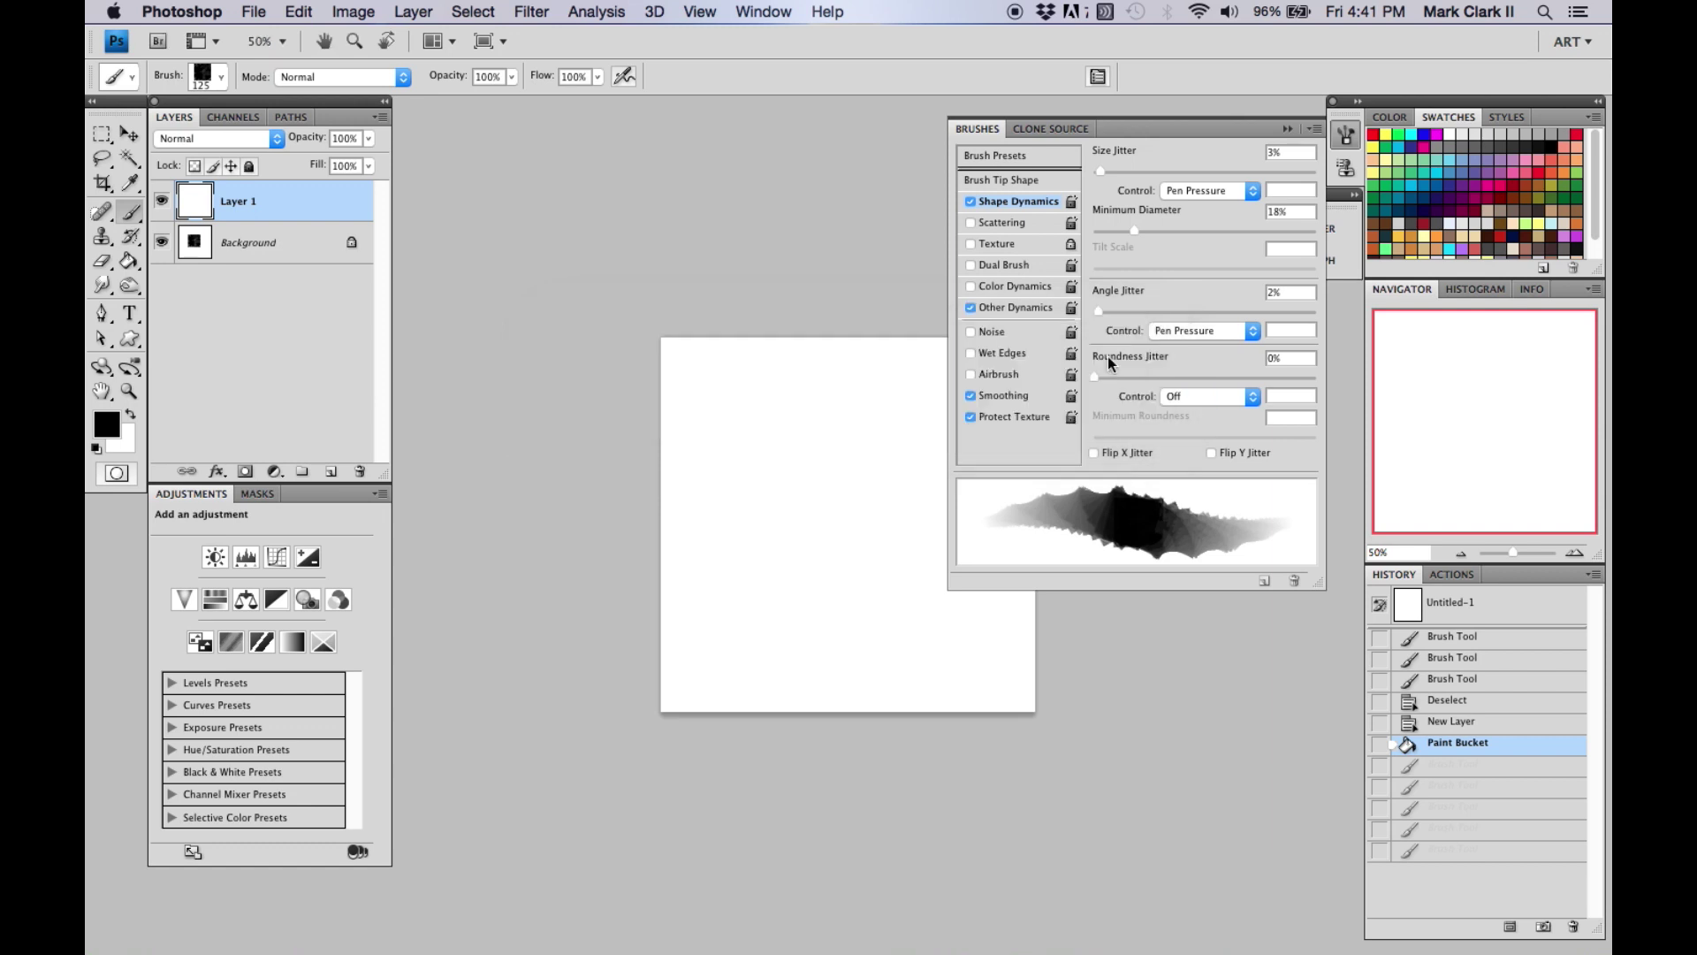
{"action": "left_click", "coordinate": [1286, 131]}
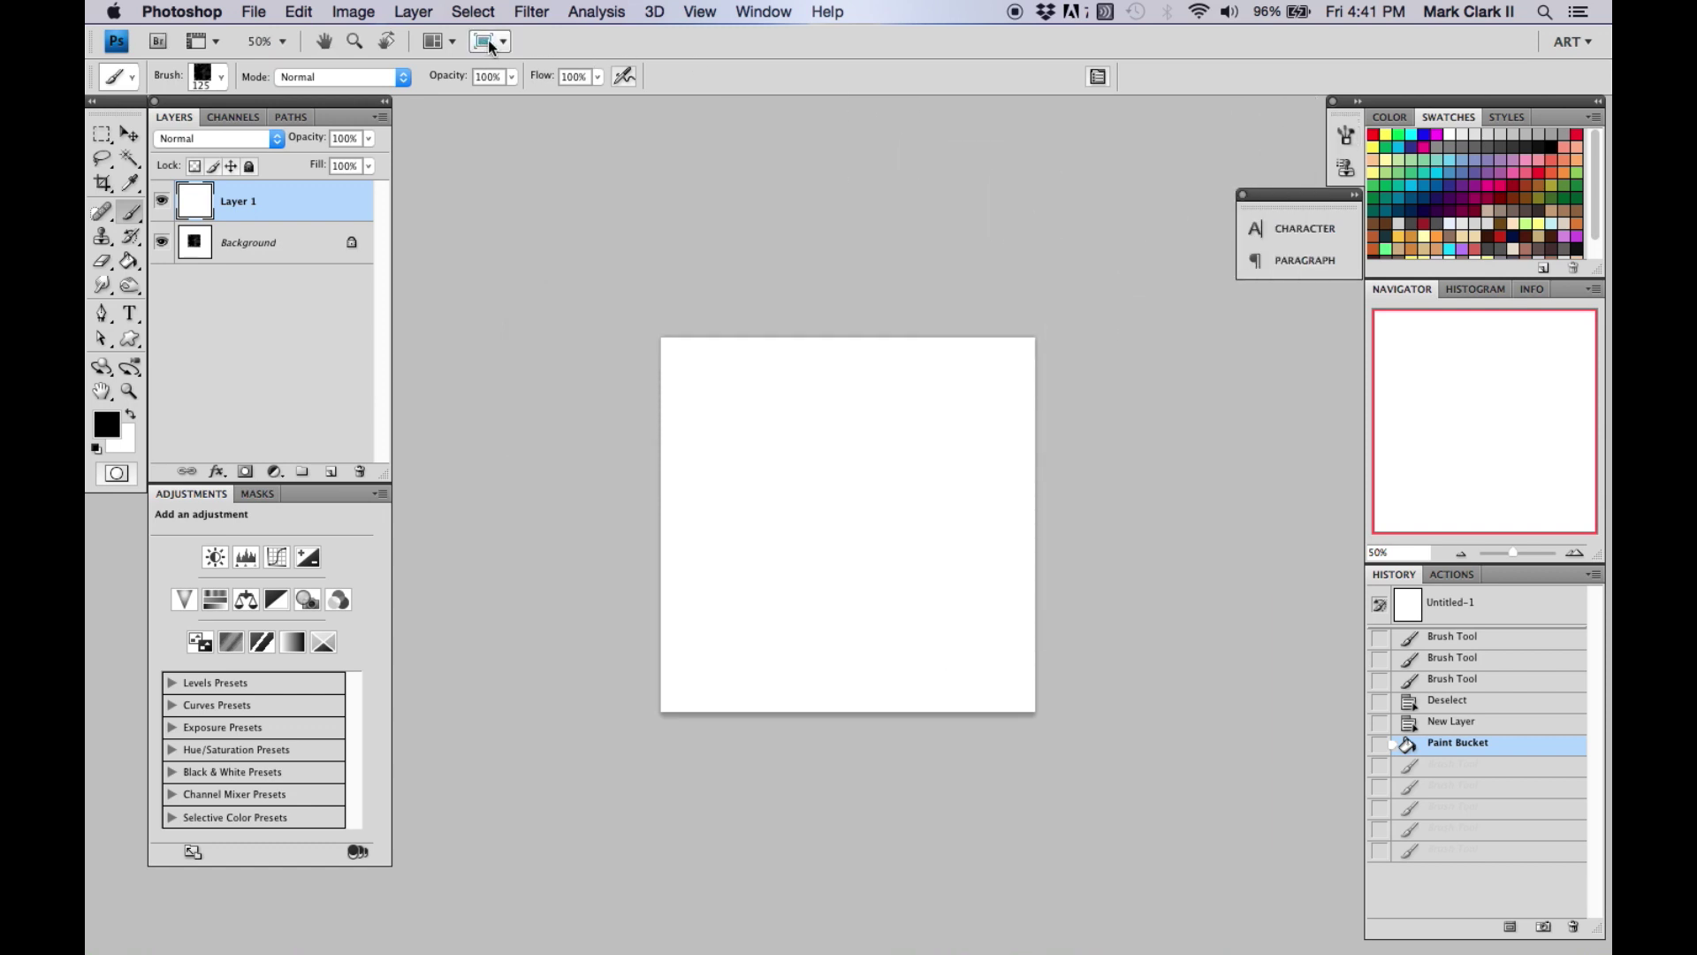
Switch to Standard Screen Mode, then select and copy the entire RockRough0010_1_S.jpg image
{"action": "left_click", "coordinate": [491, 44]}
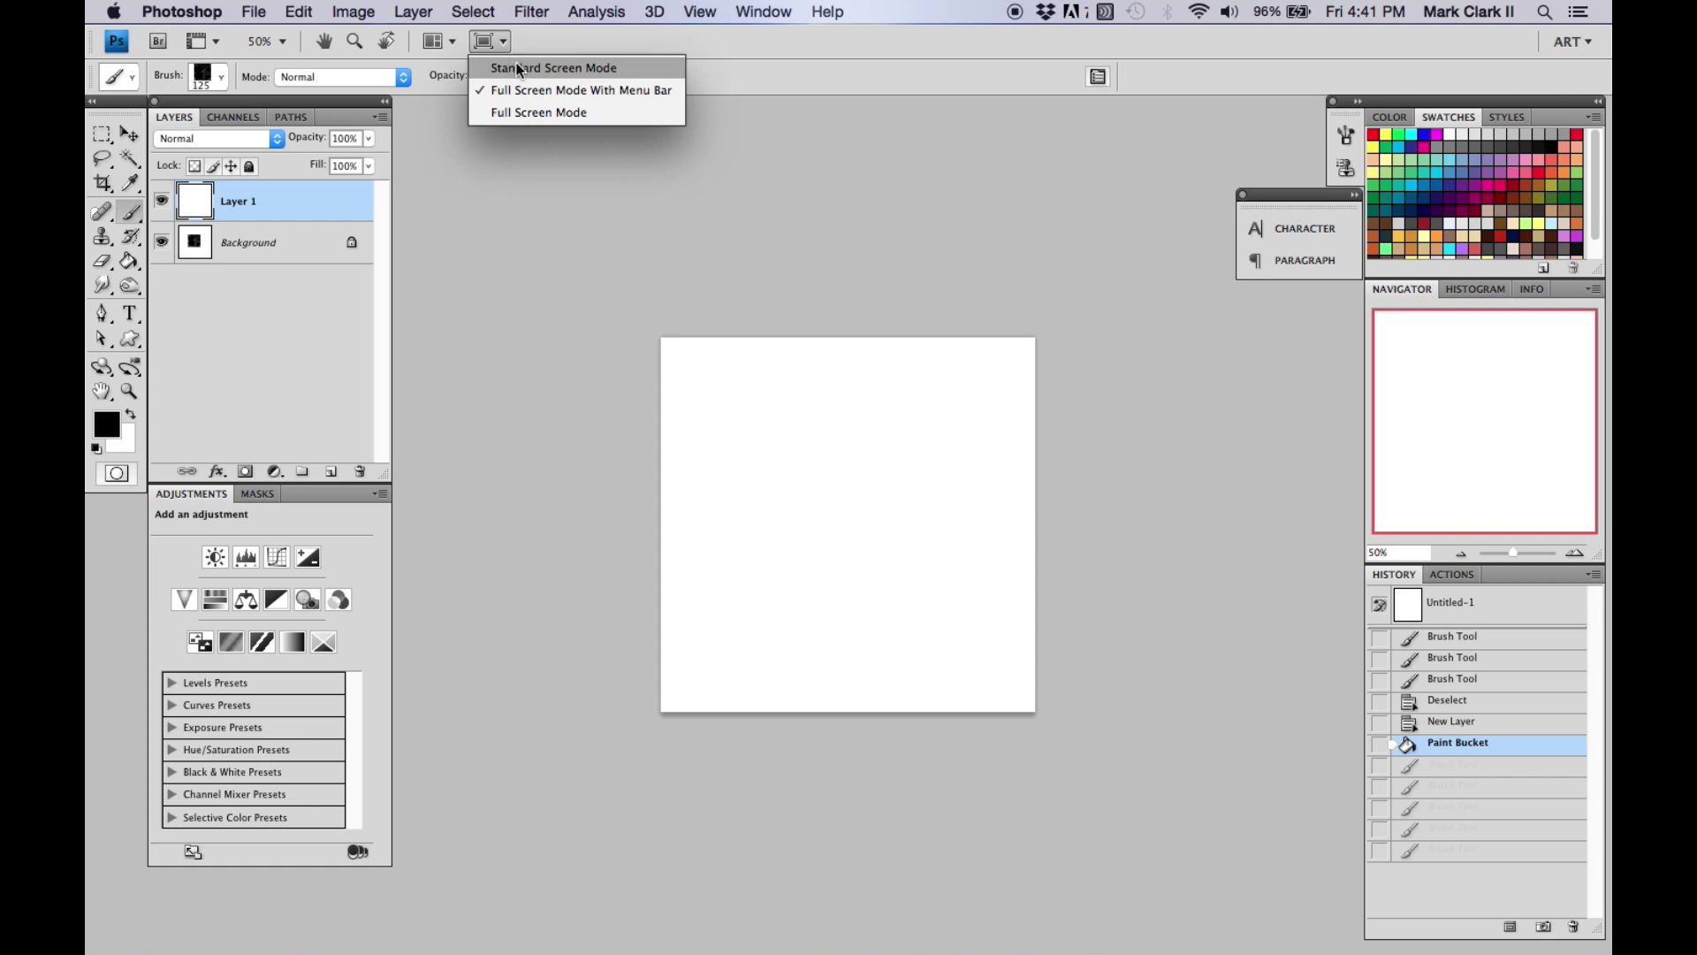
{"action": "left_click", "coordinate": [521, 68]}
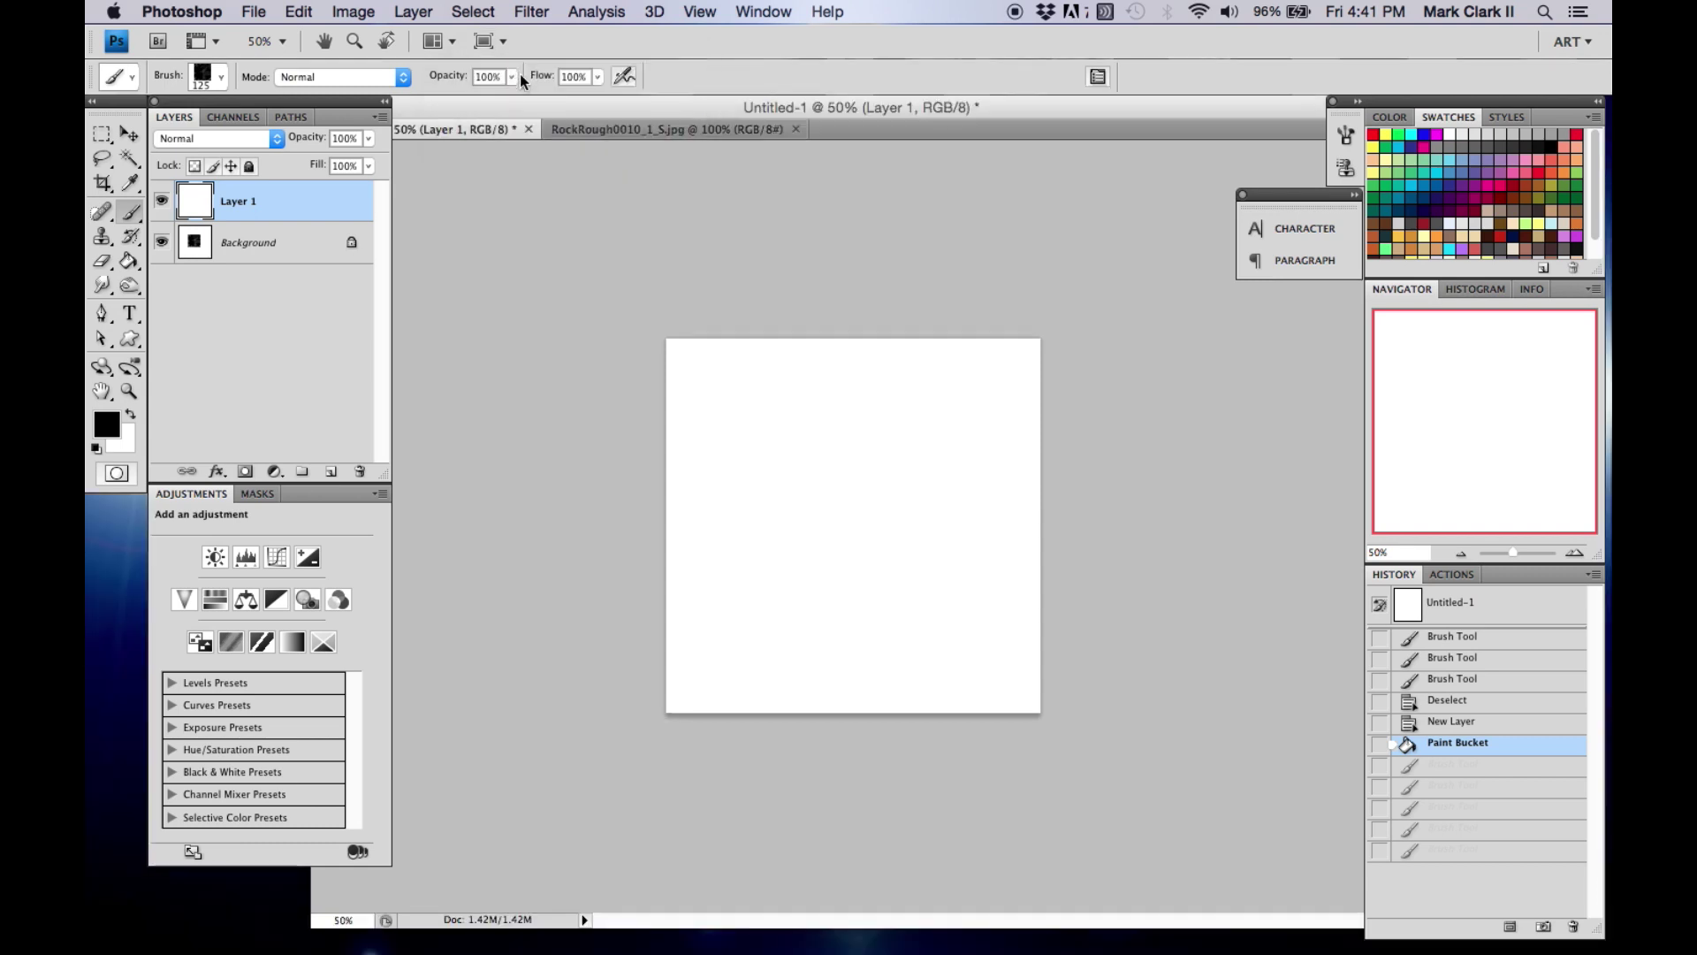
{"action": "left_click", "coordinate": [687, 129]}
{"action": "left_click_drag", "start_coordinate": [703, 132], "coordinate": [843, 335]}
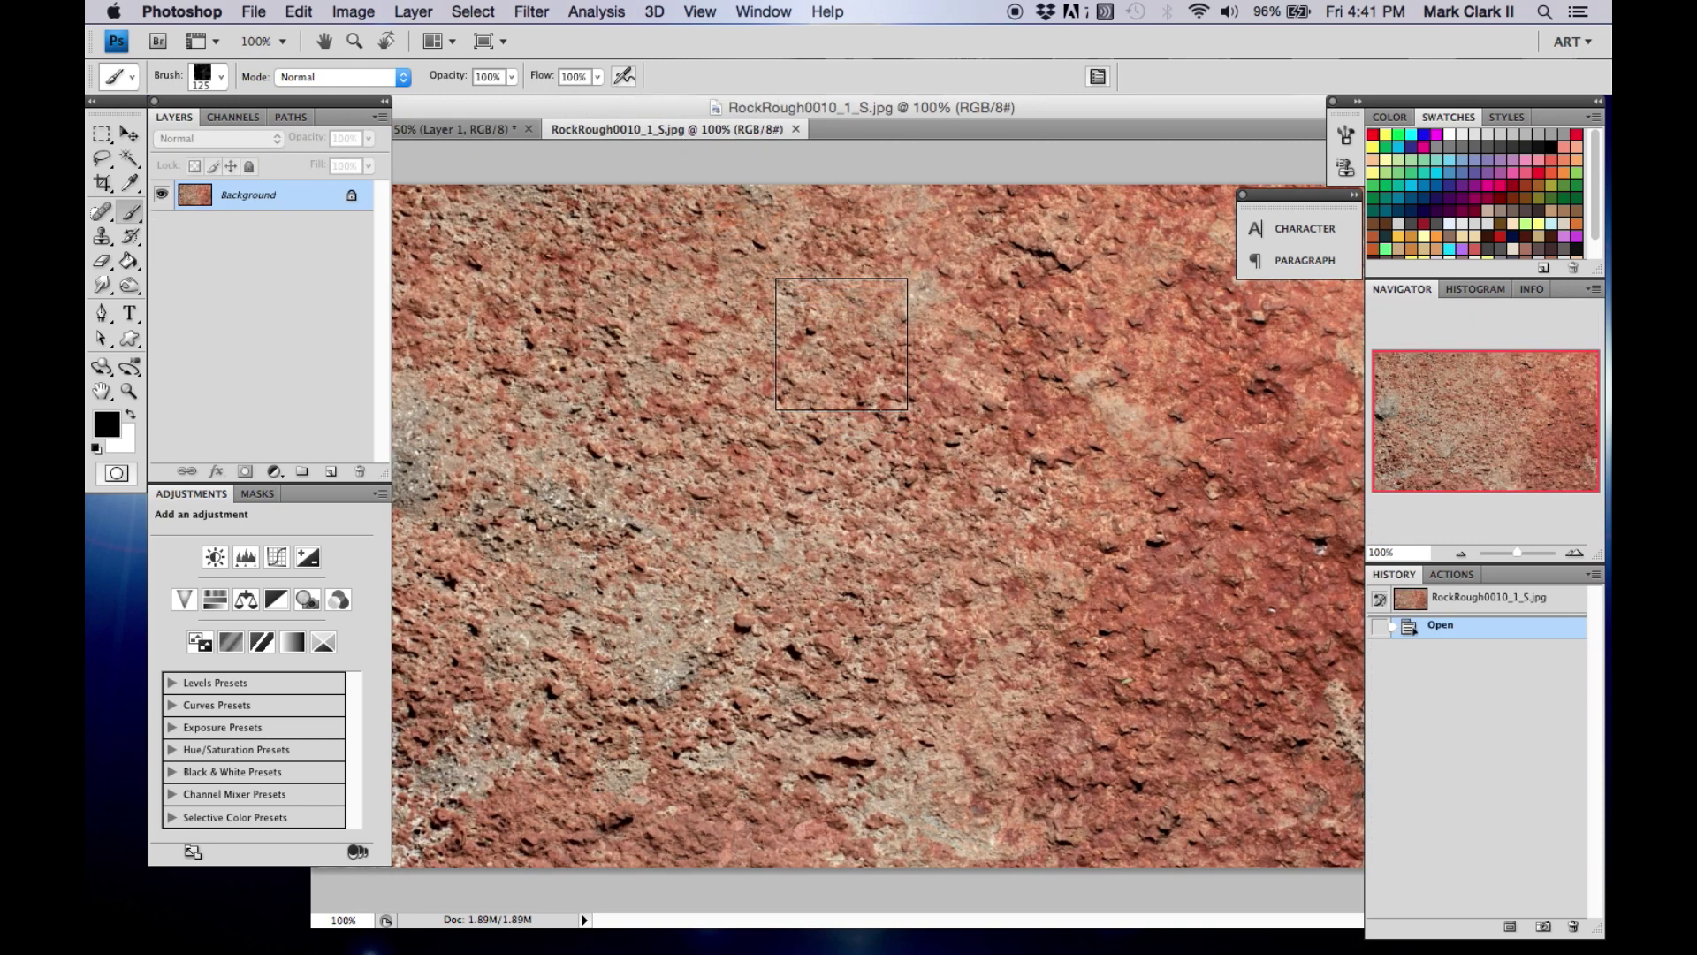
{"action": "key", "text": "super+a"}
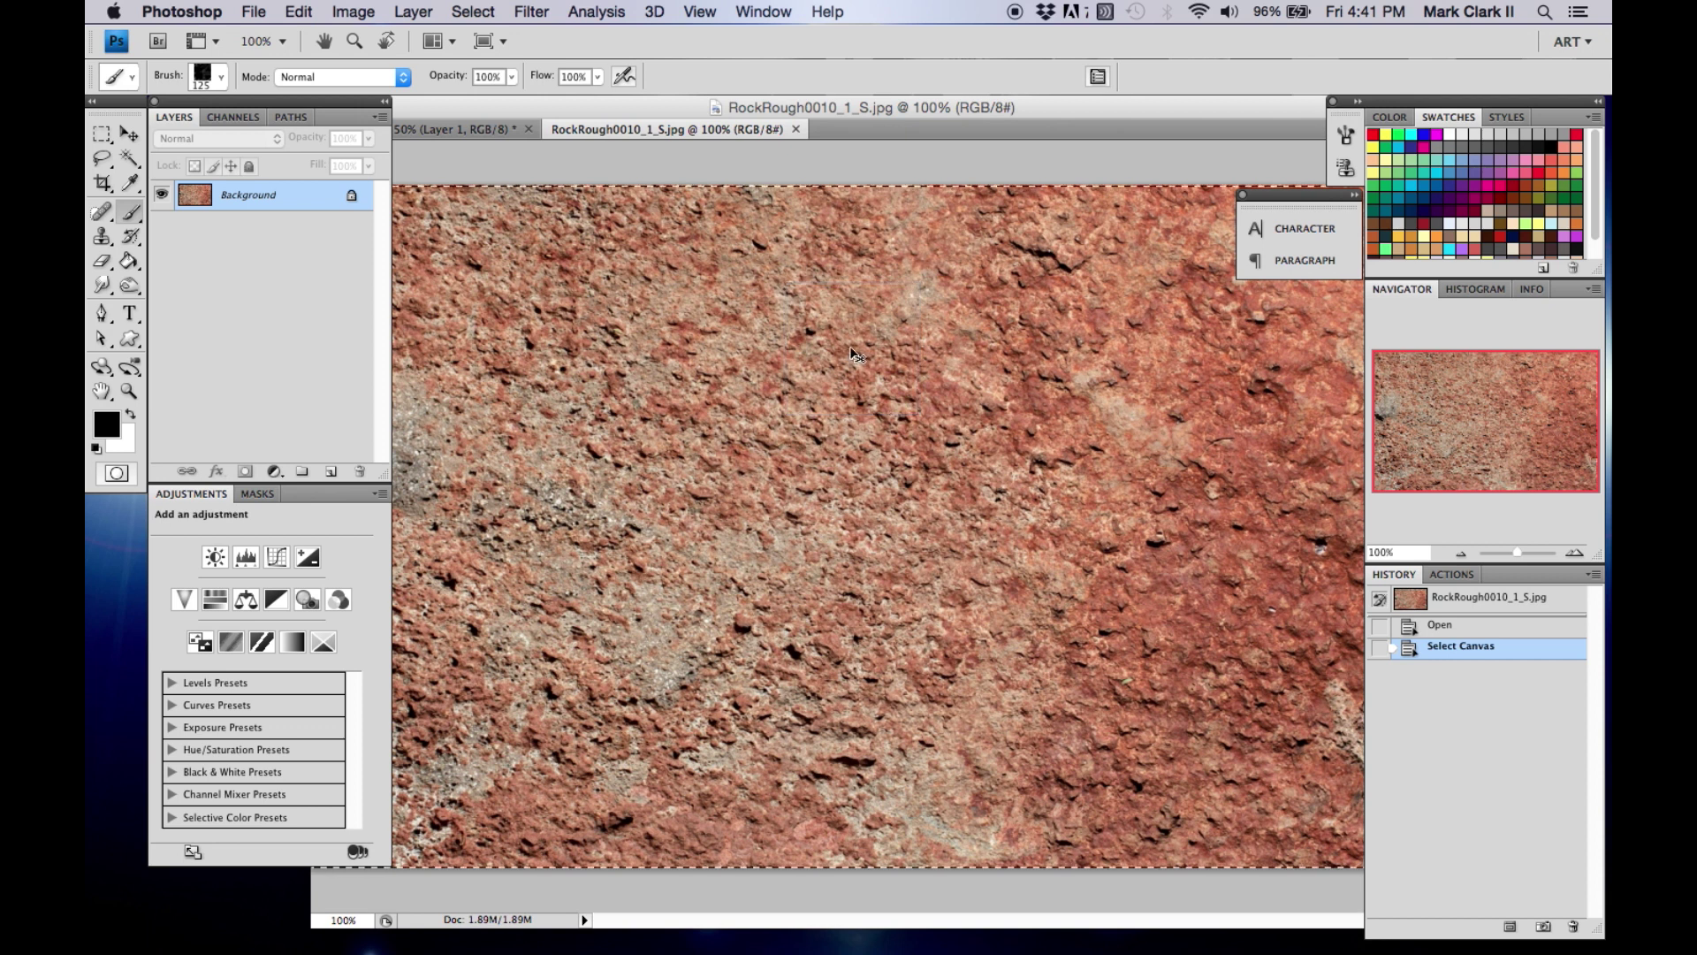
Paste the copied rock texture onto a new layer in the Untitled-1 document
{"action": "left_click", "coordinate": [486, 129]}
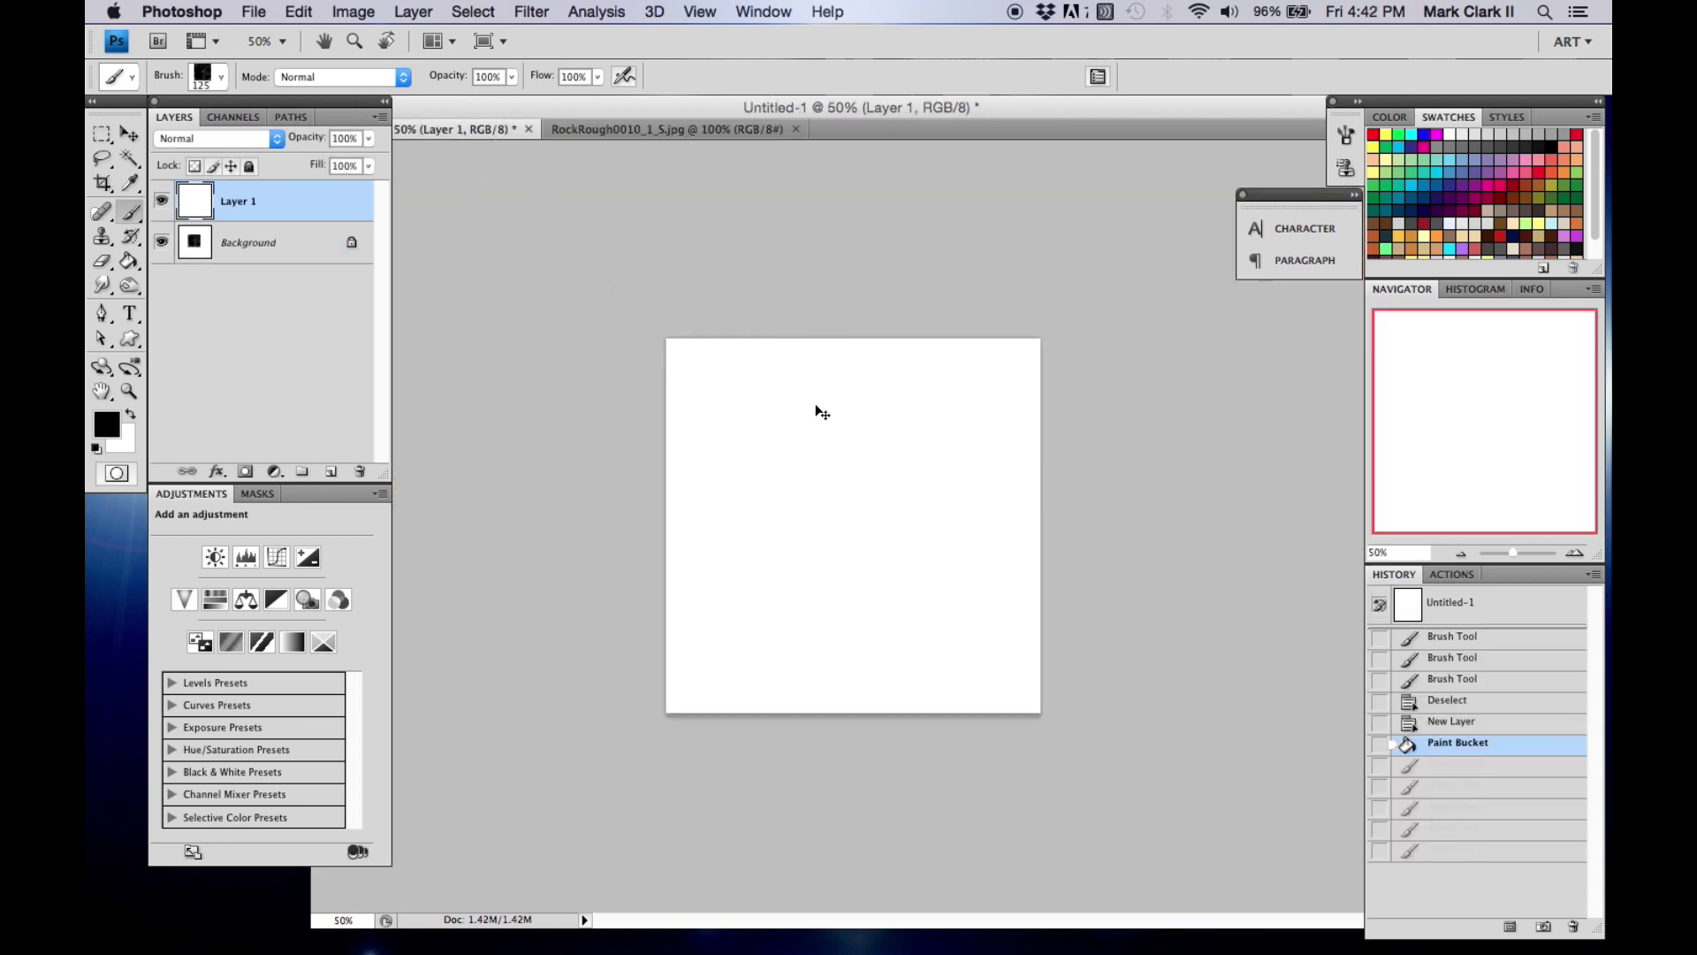
{"action": "left_click", "coordinate": [327, 475]}
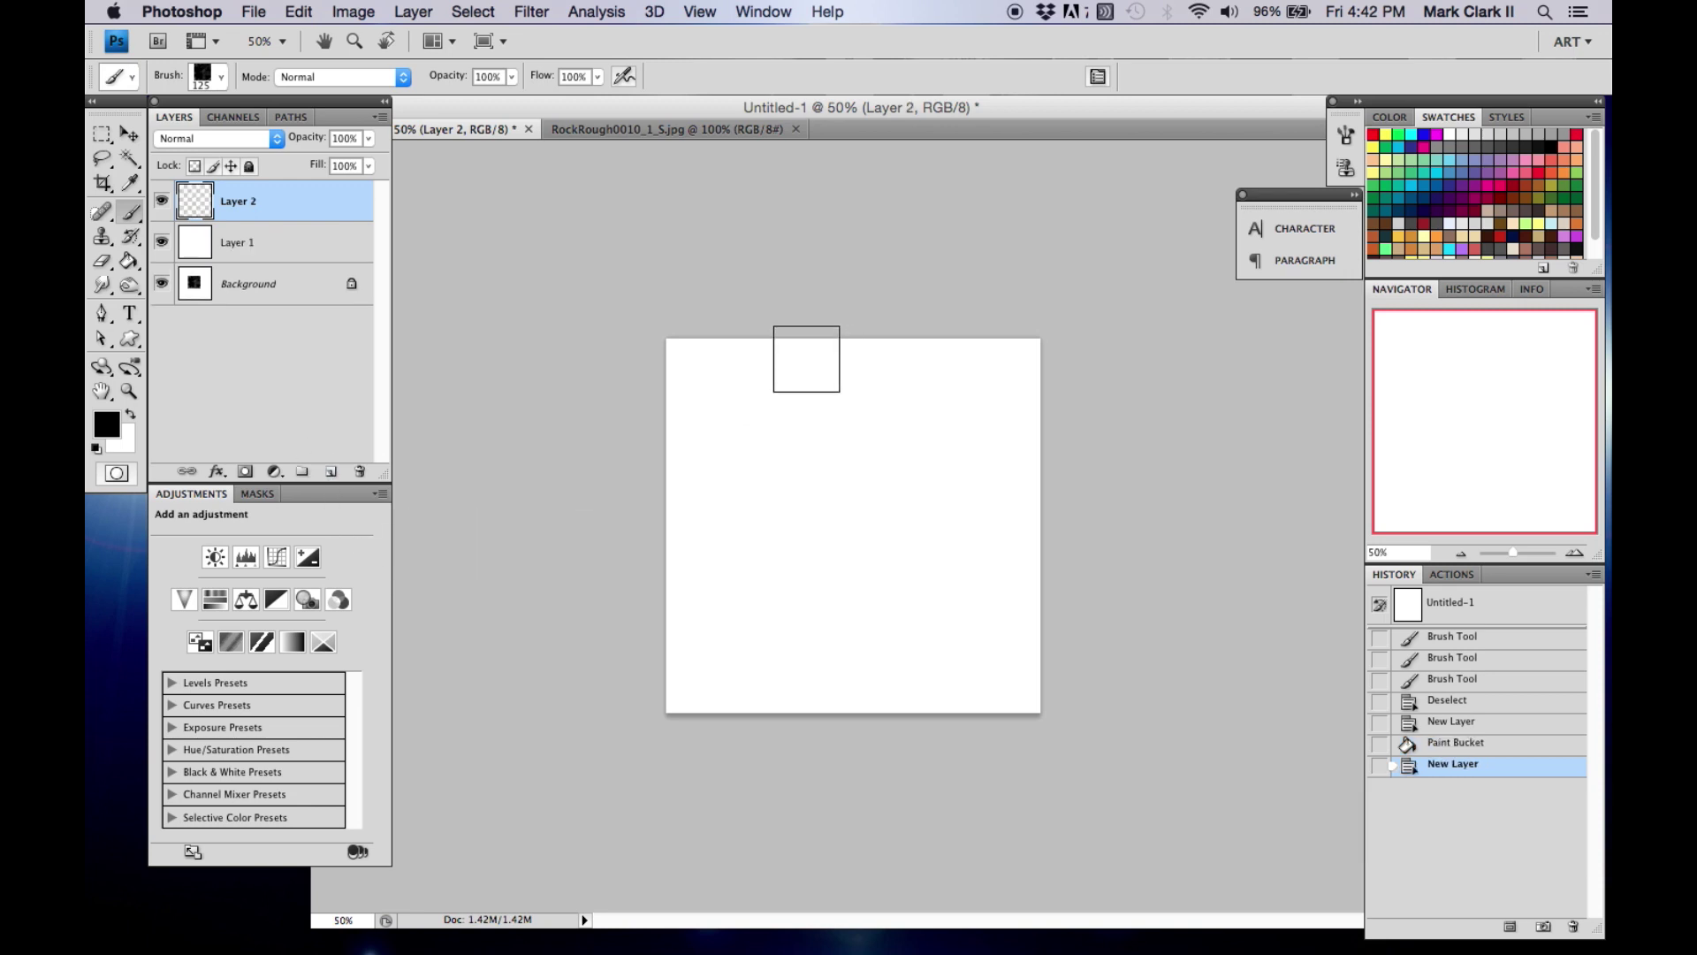
{"action": "key", "text": "super+v"}
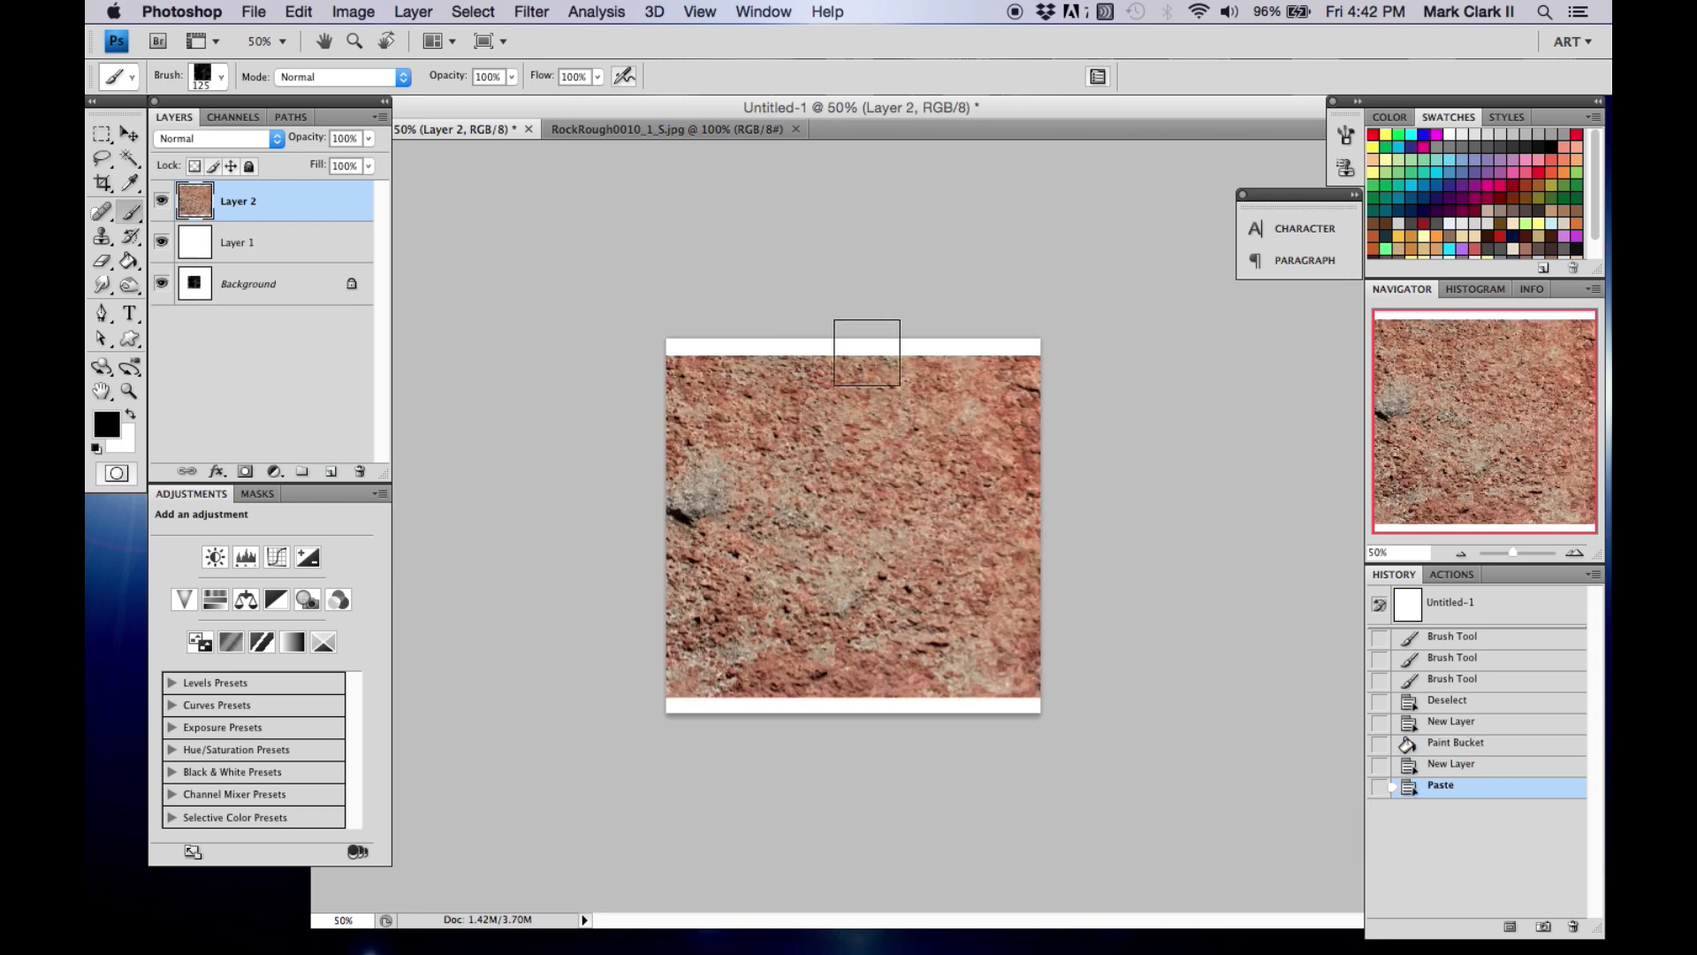
Scale the pasted rock texture down to 61.7% and apply the transformation
{"action": "key", "text": "v"}
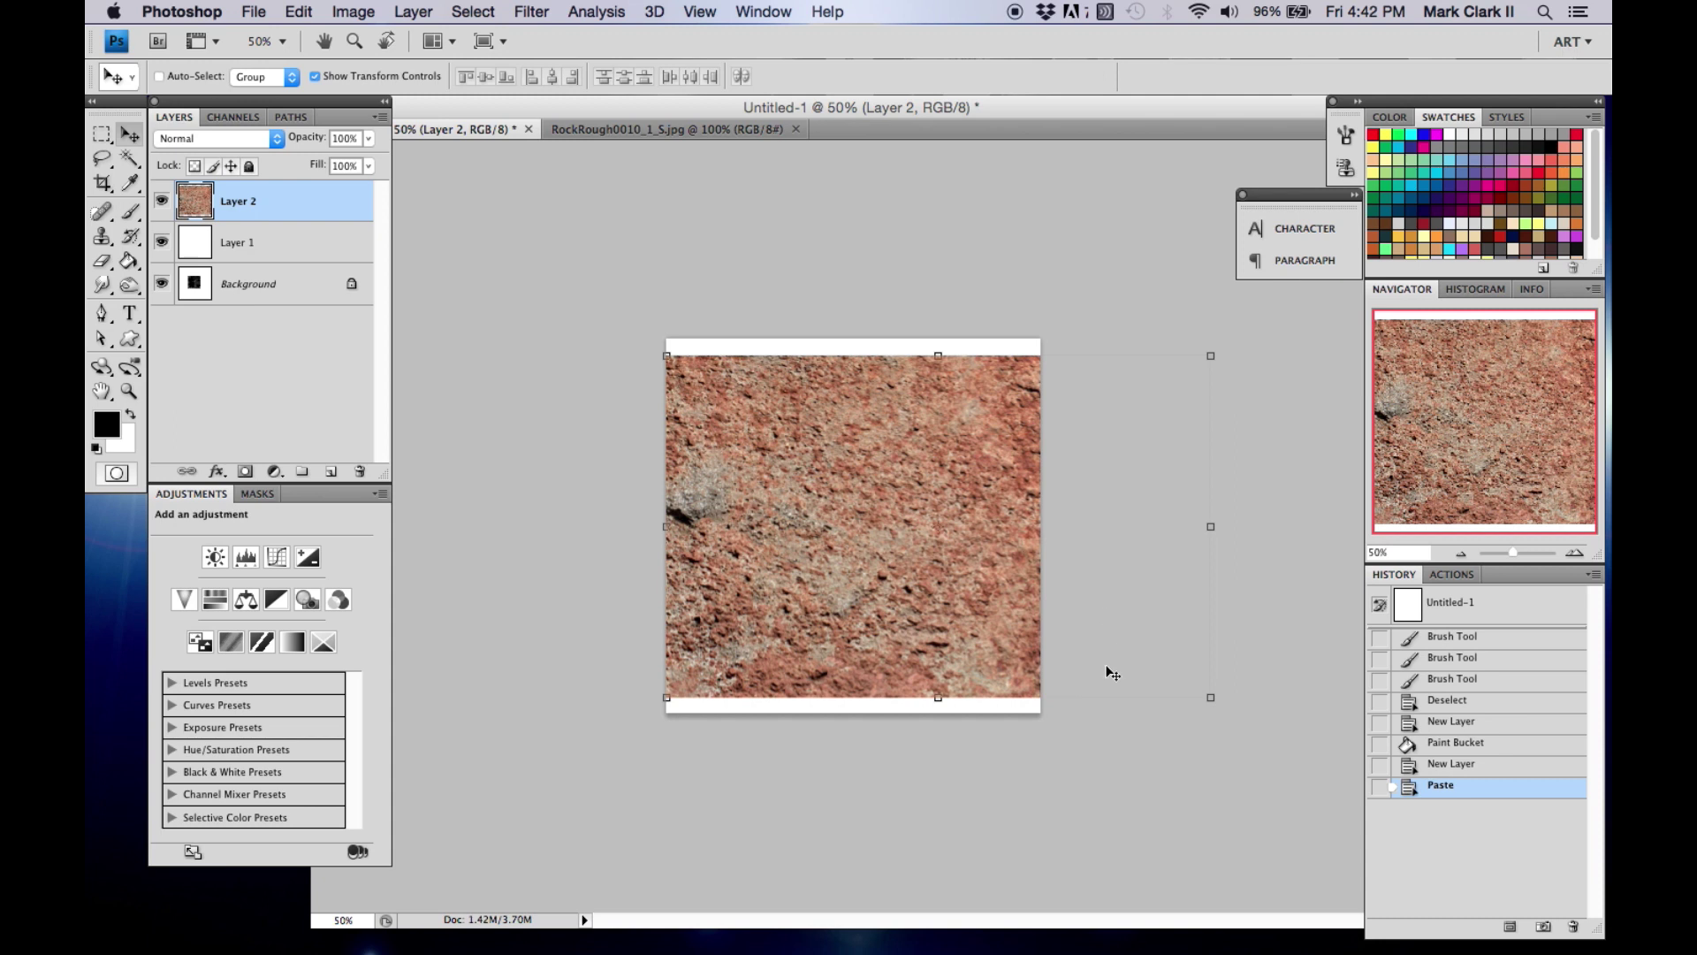
{"action": "left_click_drag", "start_coordinate": [1209, 699], "coordinate": [963, 533]}
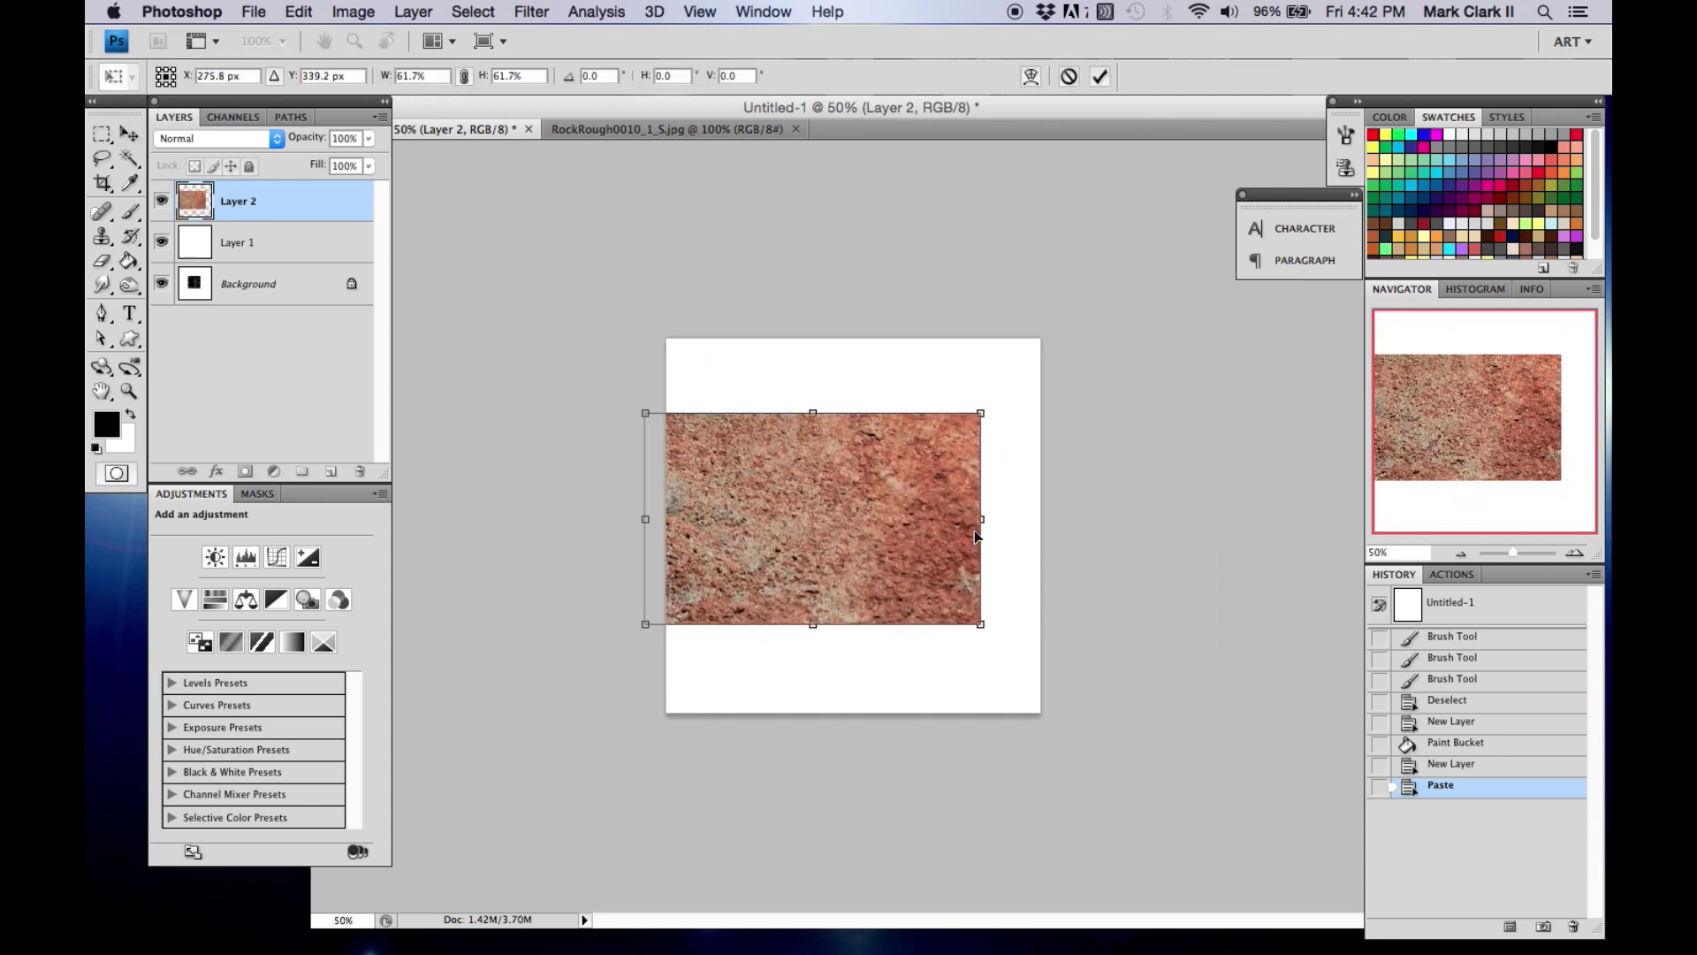
{"action": "left_click", "coordinate": [101, 159]}
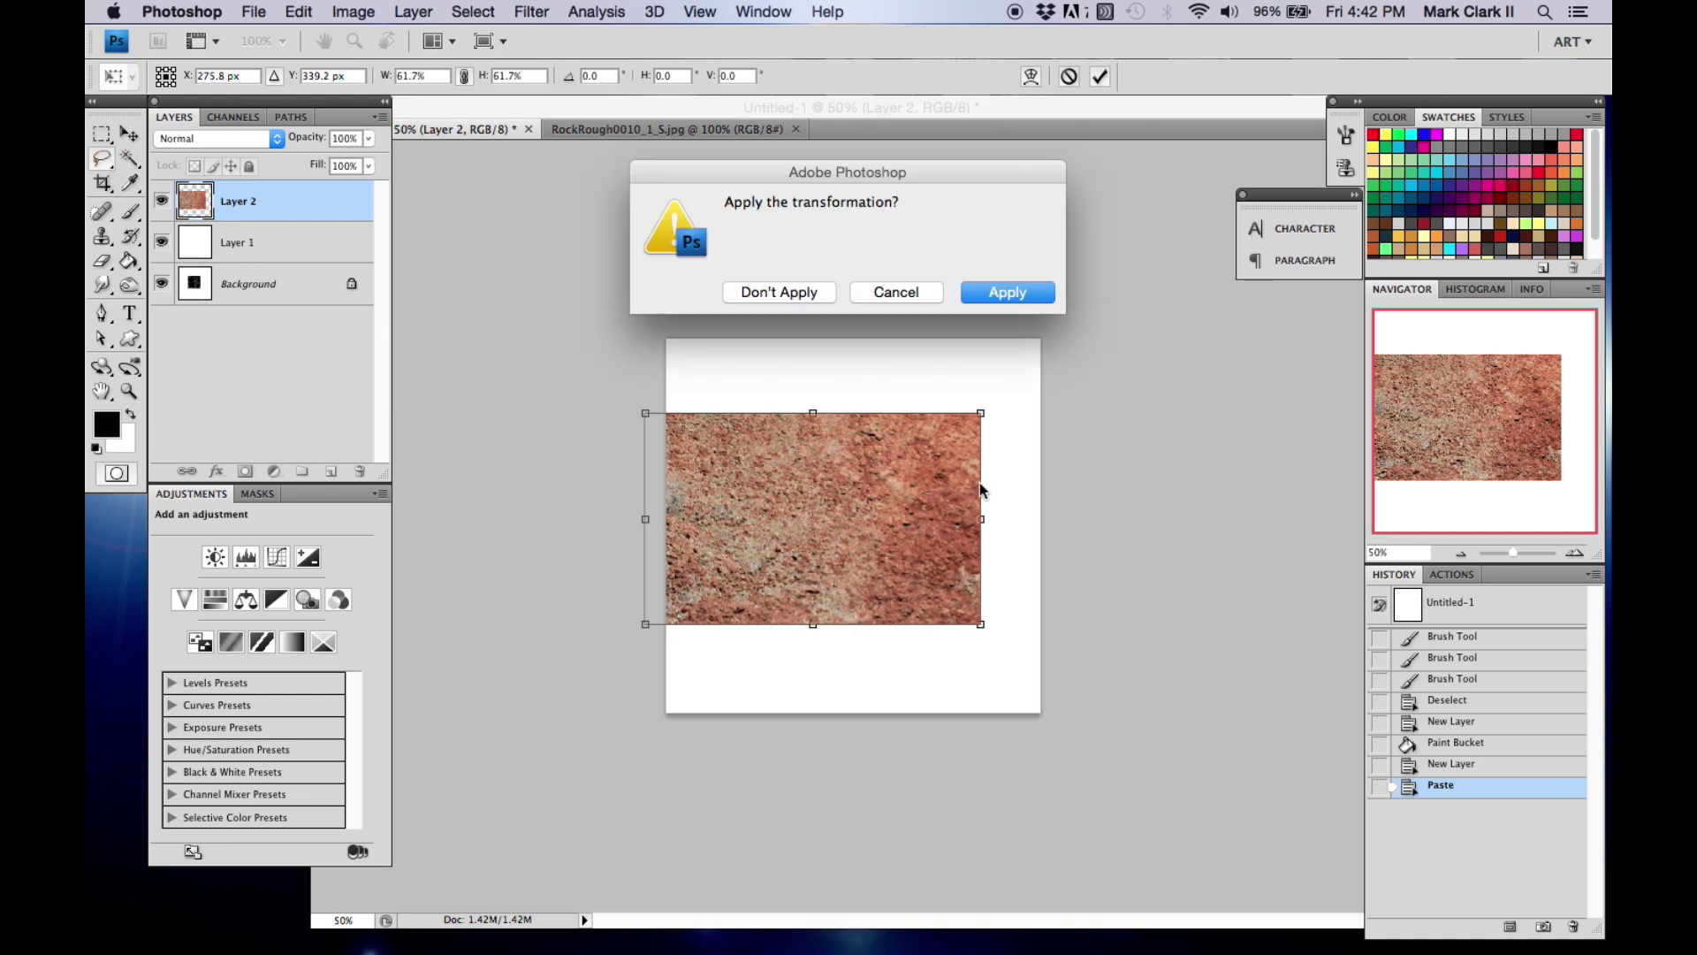
{"action": "left_click", "coordinate": [995, 288]}
Lasso a rounded area at the rock texture's right end, delete everything outside it, and deselect
{"action": "mouse_move", "coordinate": [865, 608]}
{"action": "left_mouse_down"}
{"action": "mouse_move", "coordinate": [982, 620]}
{"action": "mouse_move", "coordinate": [952, 430]}
{"action": "left_mouse_up"}
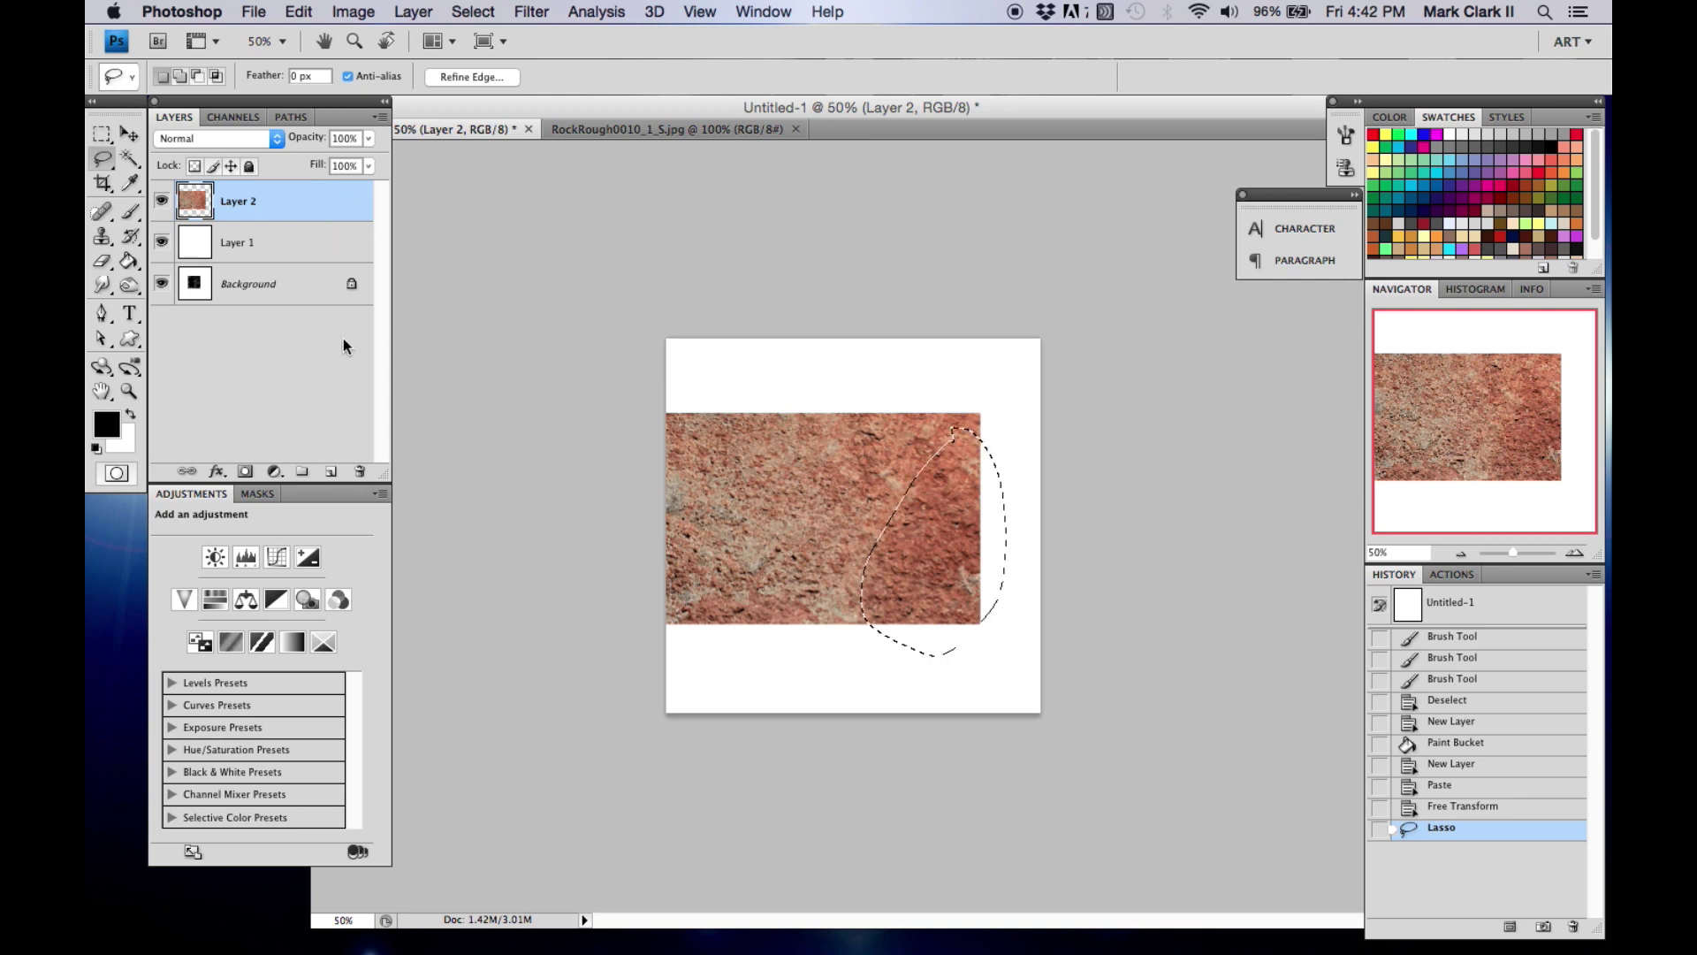
{"action": "key", "text": "super+shift+i"}
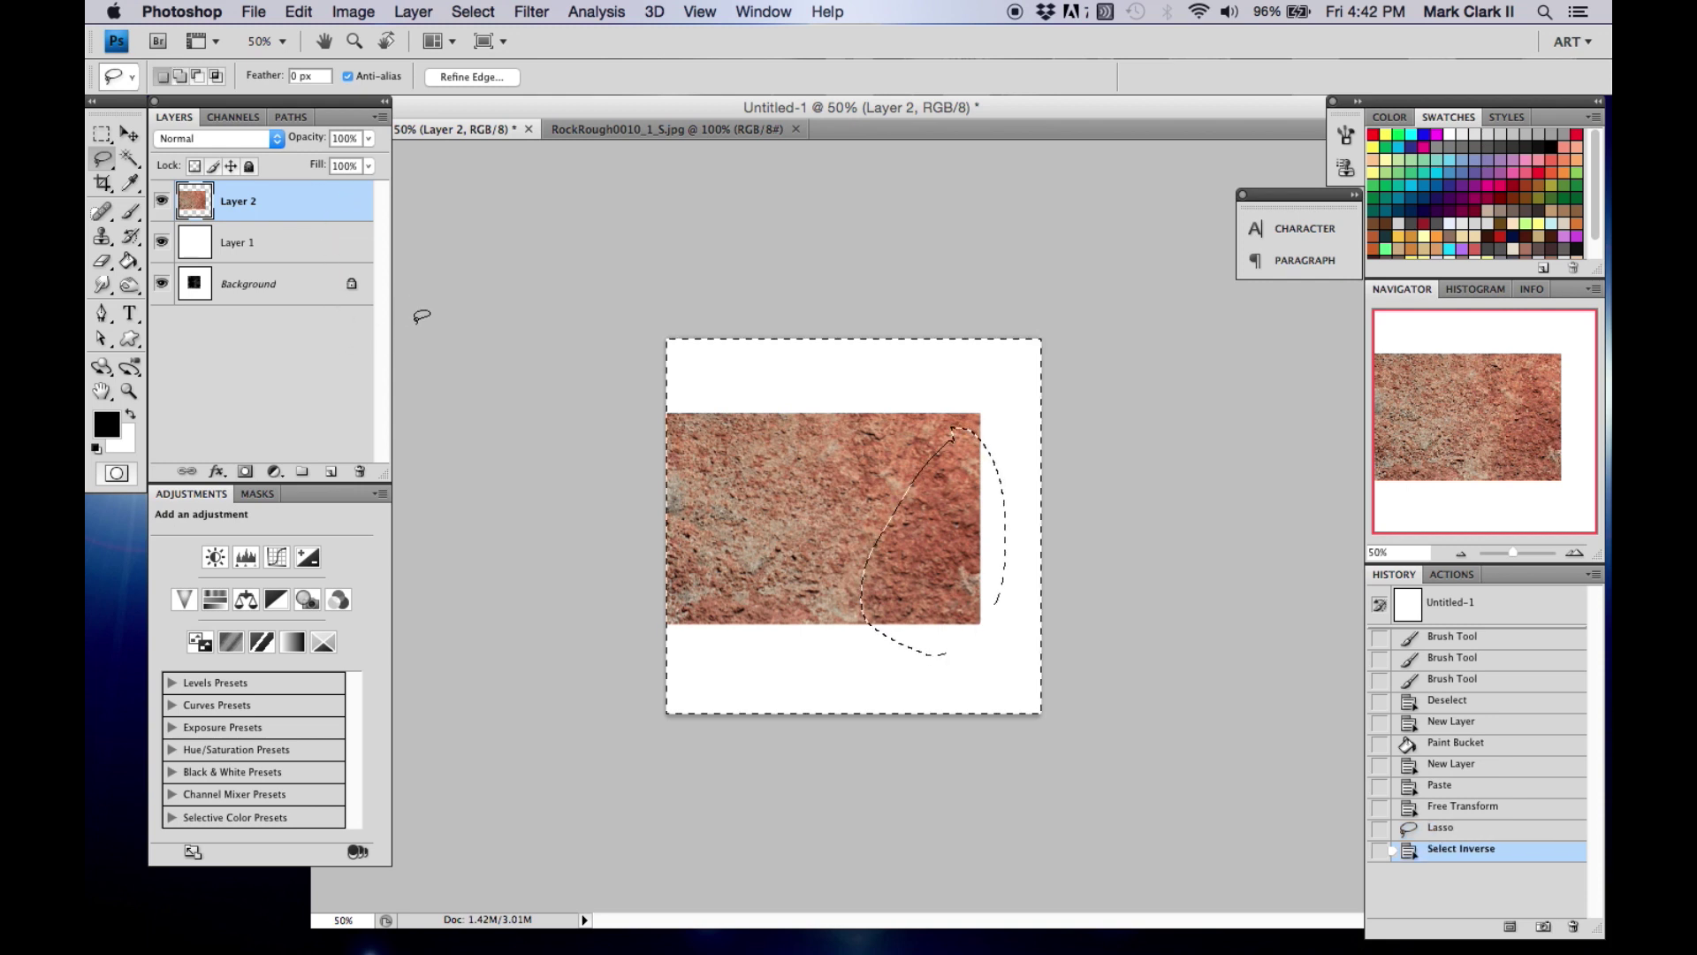
{"action": "key", "text": "Delete"}
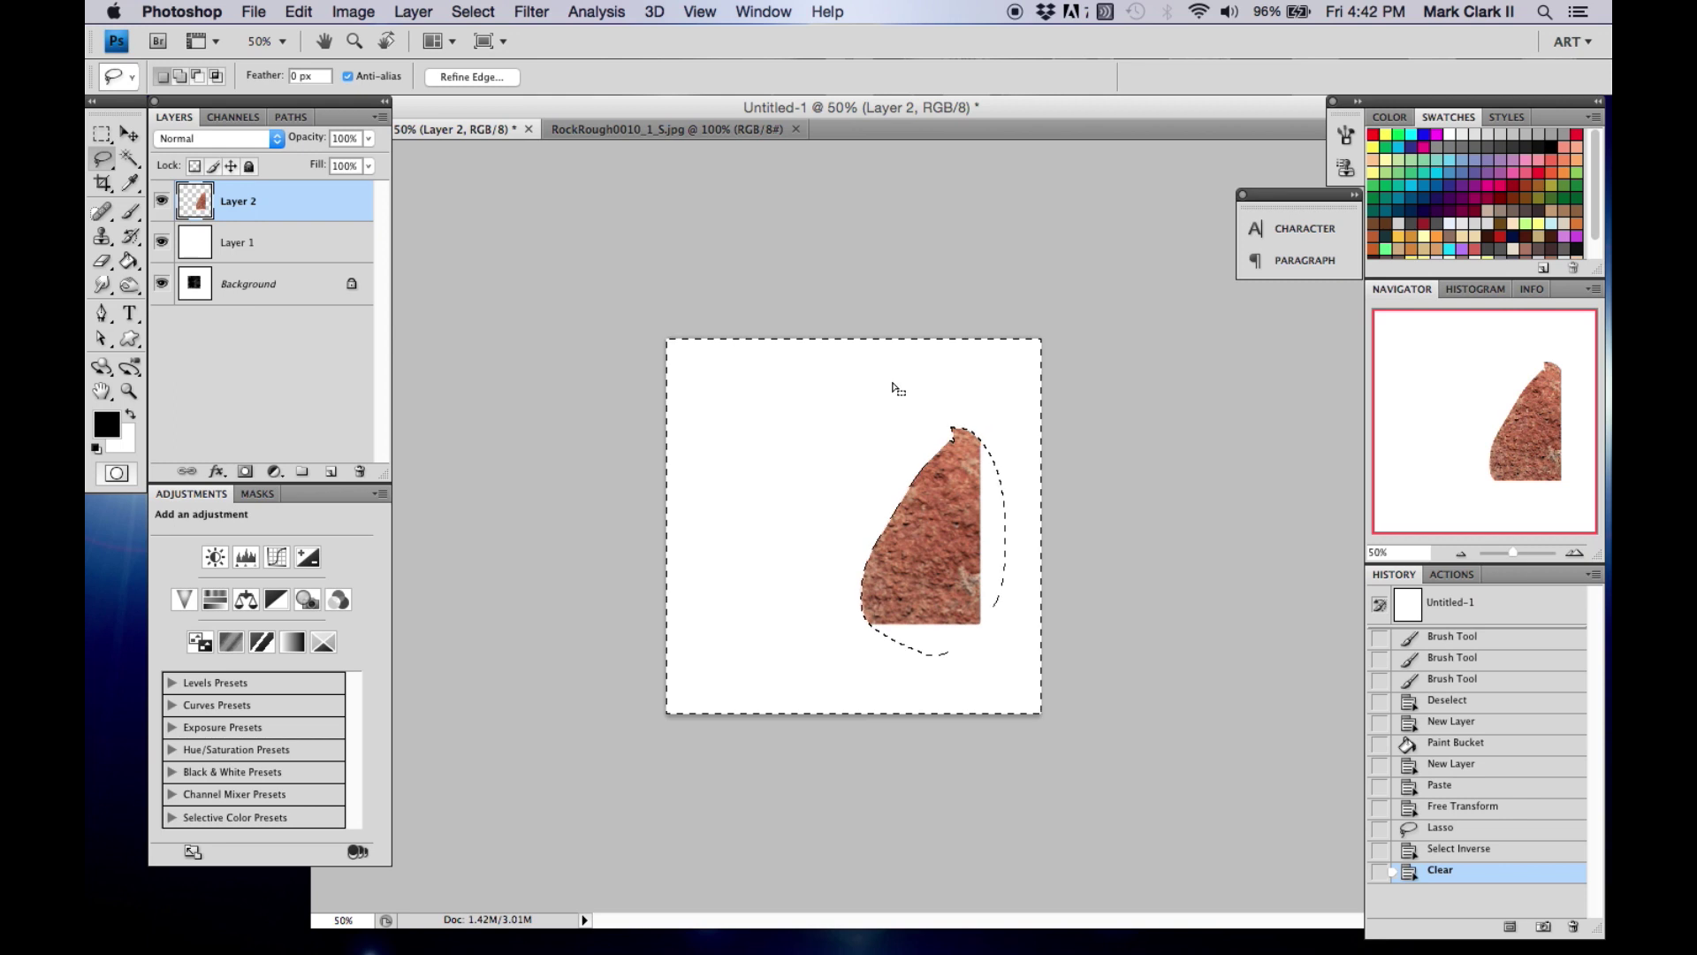
{"action": "key", "text": "super+d"}
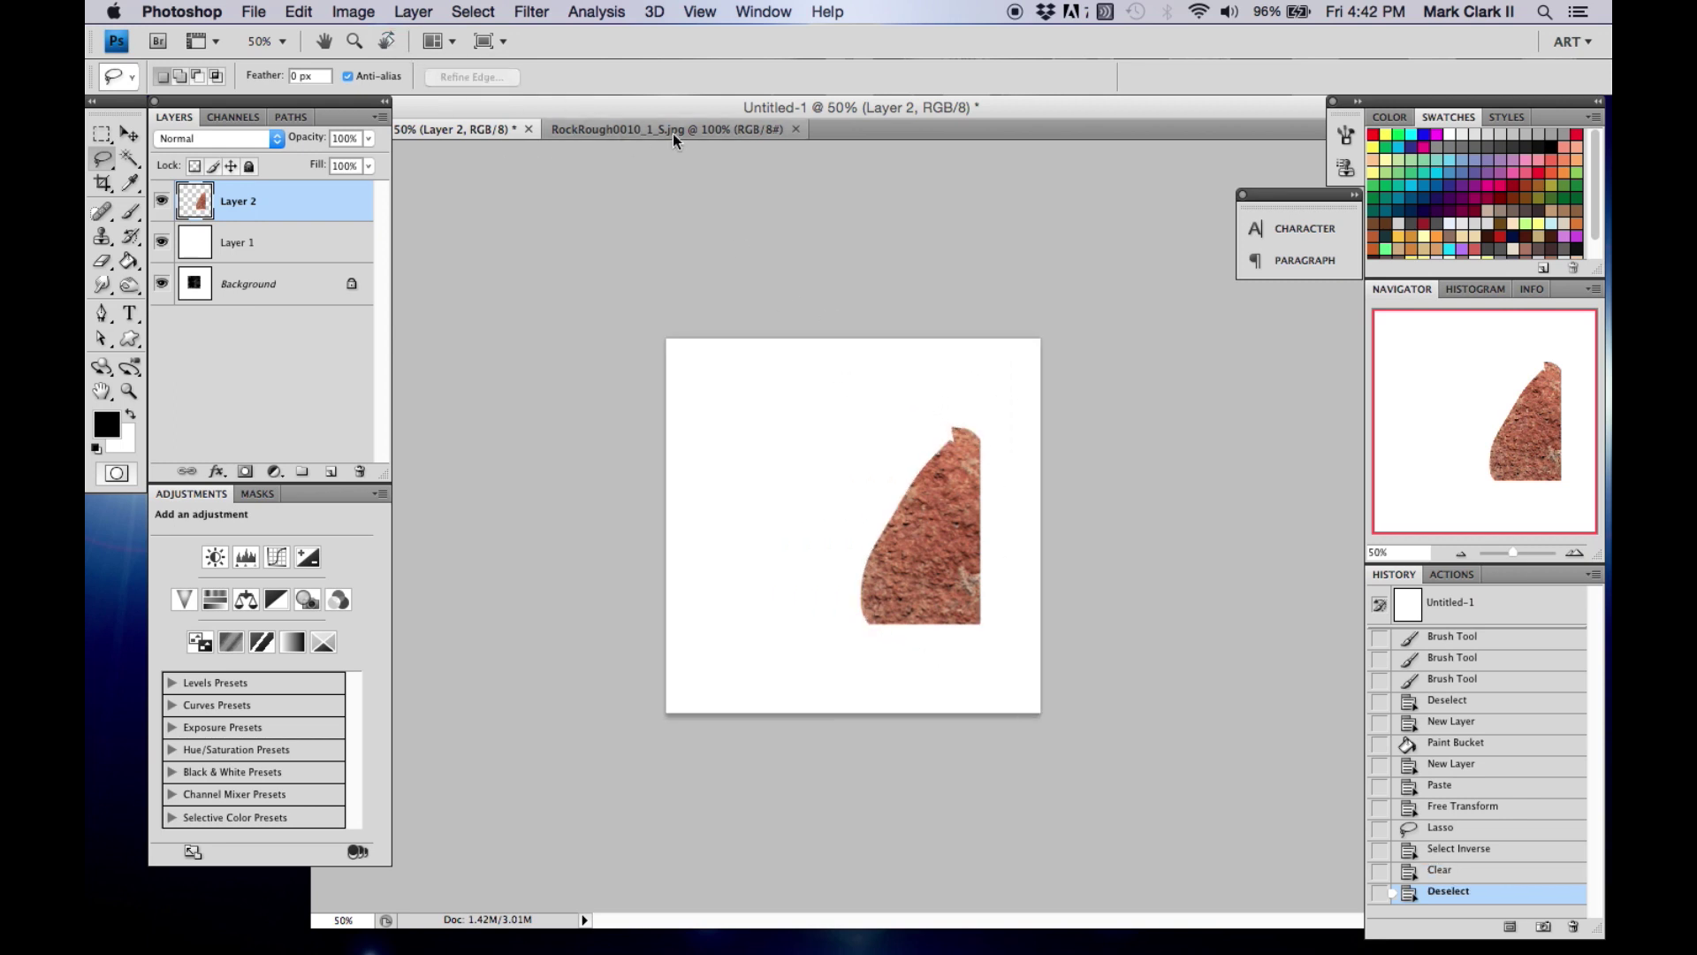
Desaturate the cut-out rock shape on Layer 2
{"action": "key", "text": "super+u"}
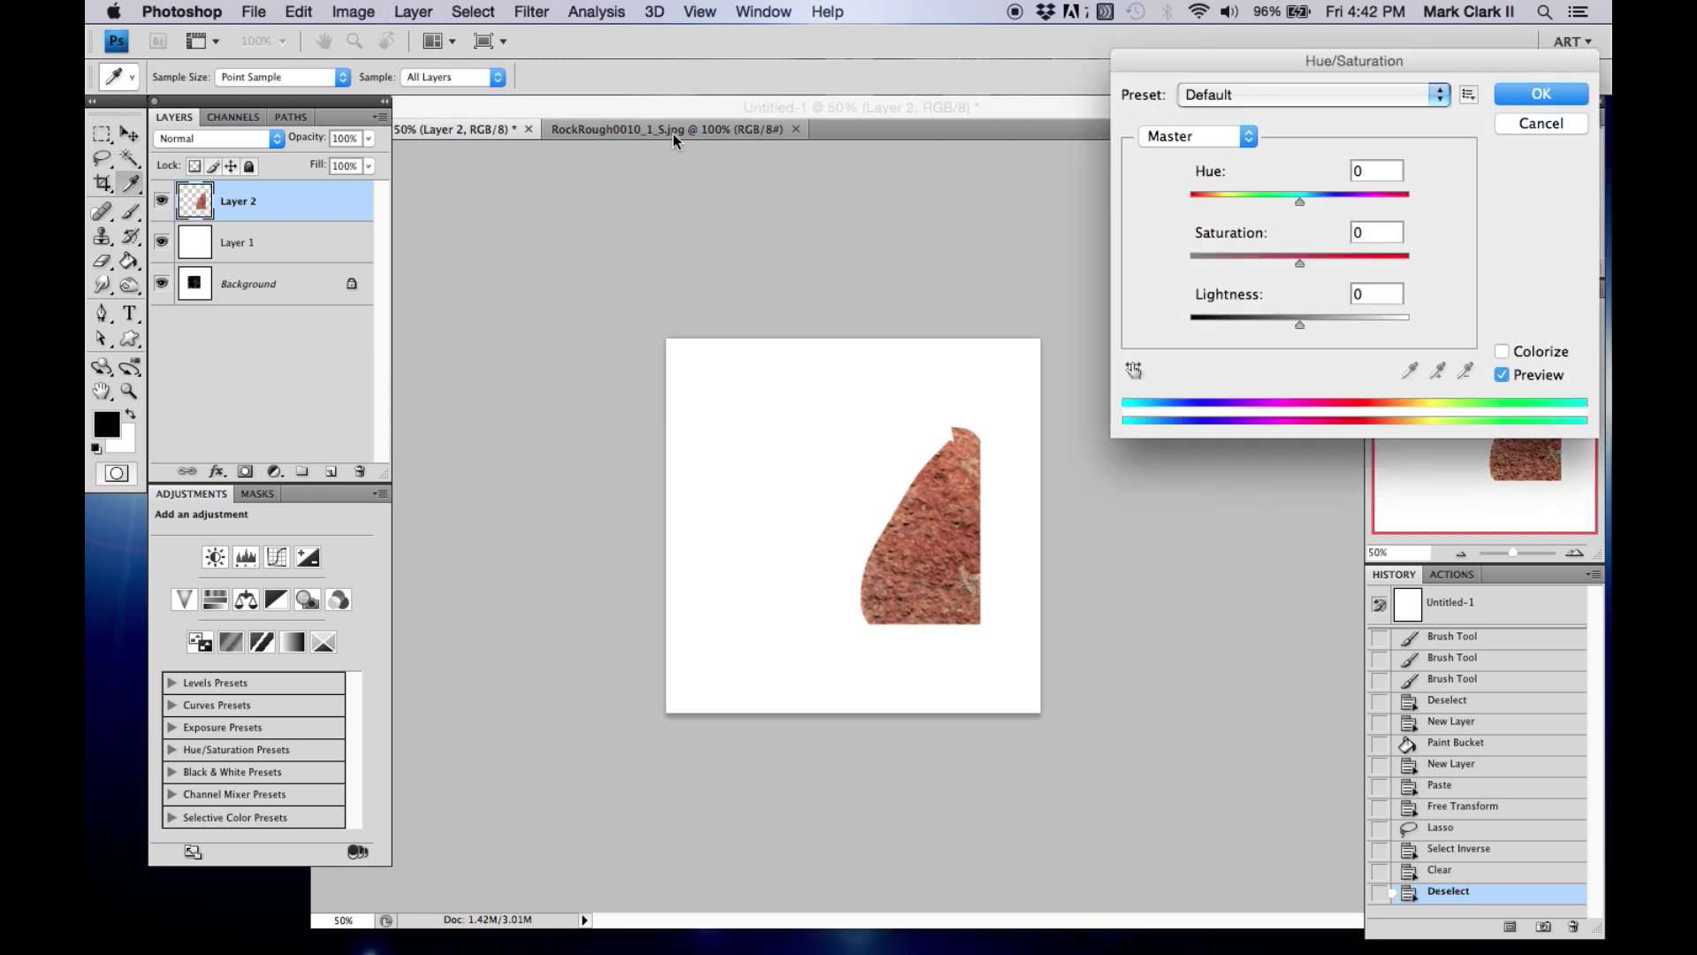
{"action": "key", "text": "Escape"}
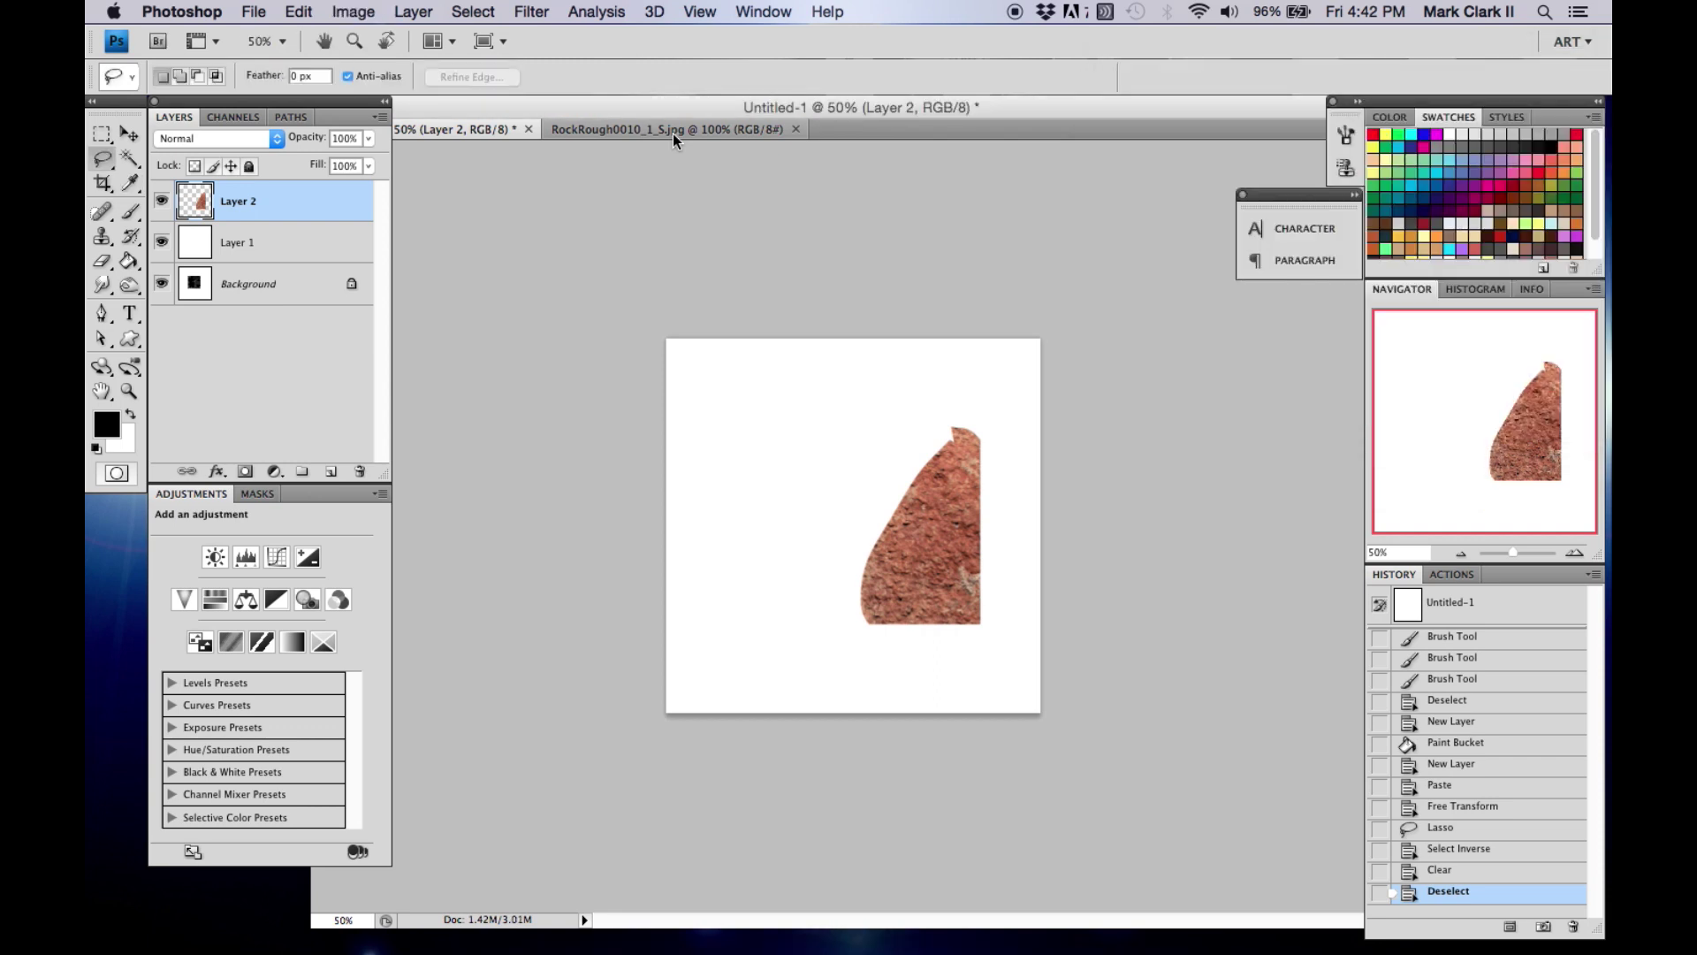
{"action": "key", "text": "super+shift+u"}
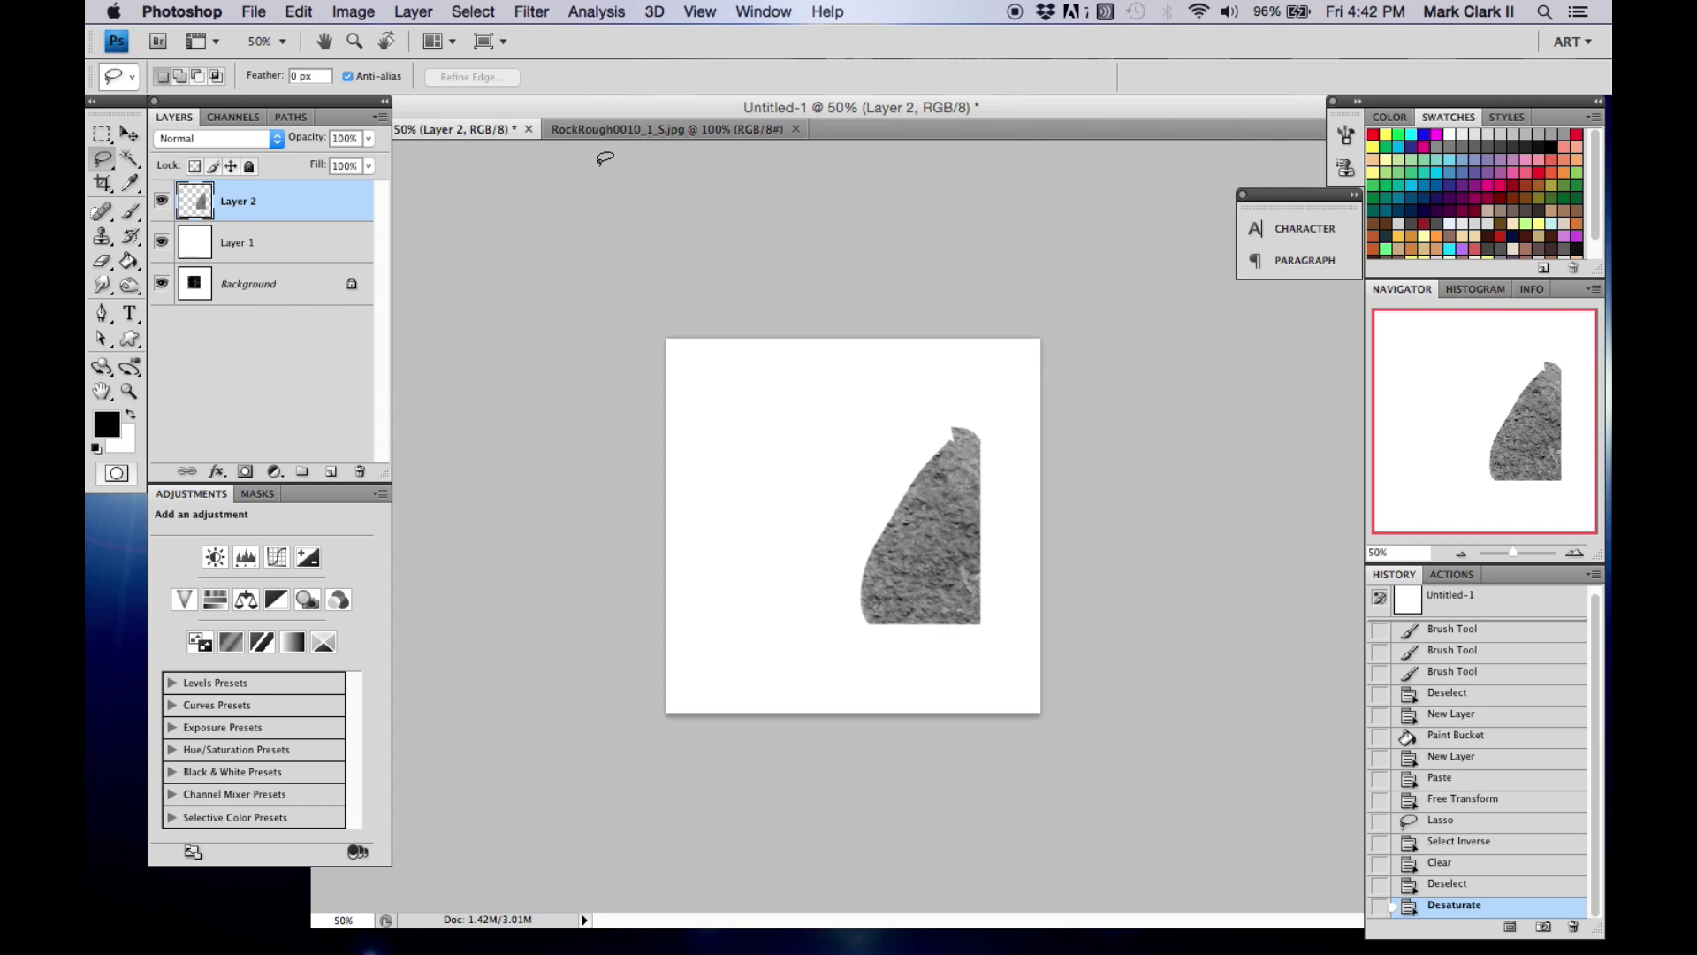
Apply Levels to the rock cut-out on Layer 2, setting black input to 118 and midtones to 0.96 and lowering the white input for strong contrast
{"action": "left_click", "coordinate": [352, 11]}
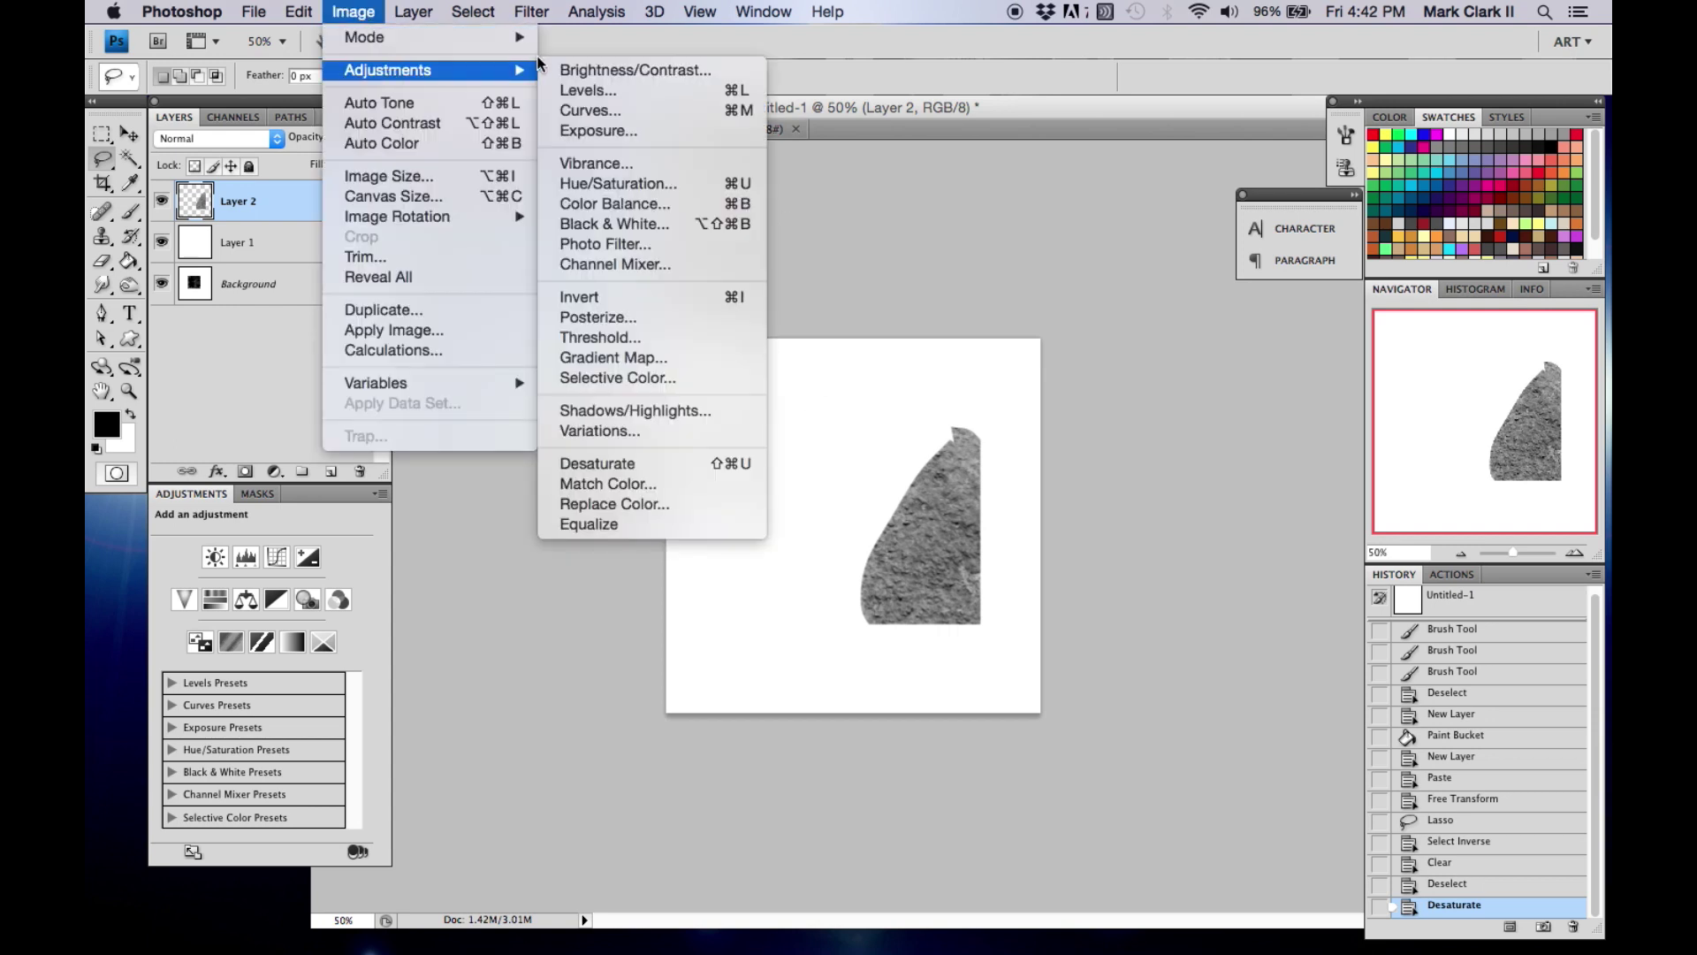
{"action": "mouse_move", "coordinate": [481, 76]}
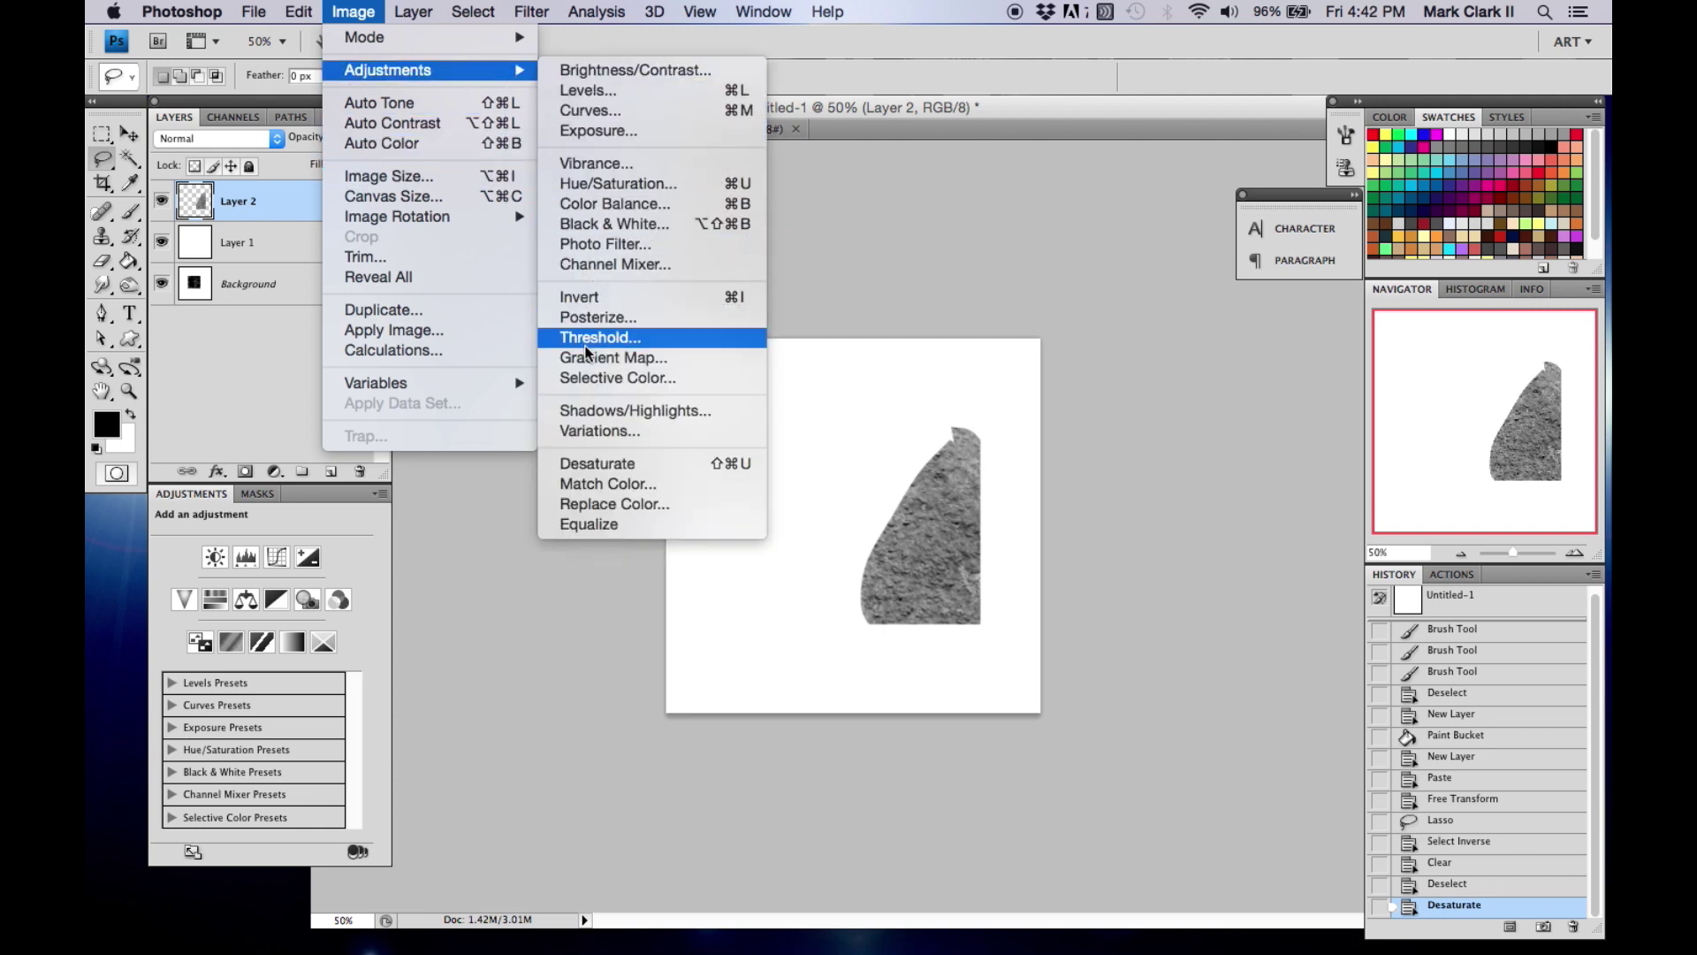
{"action": "left_click", "coordinate": [609, 88]}
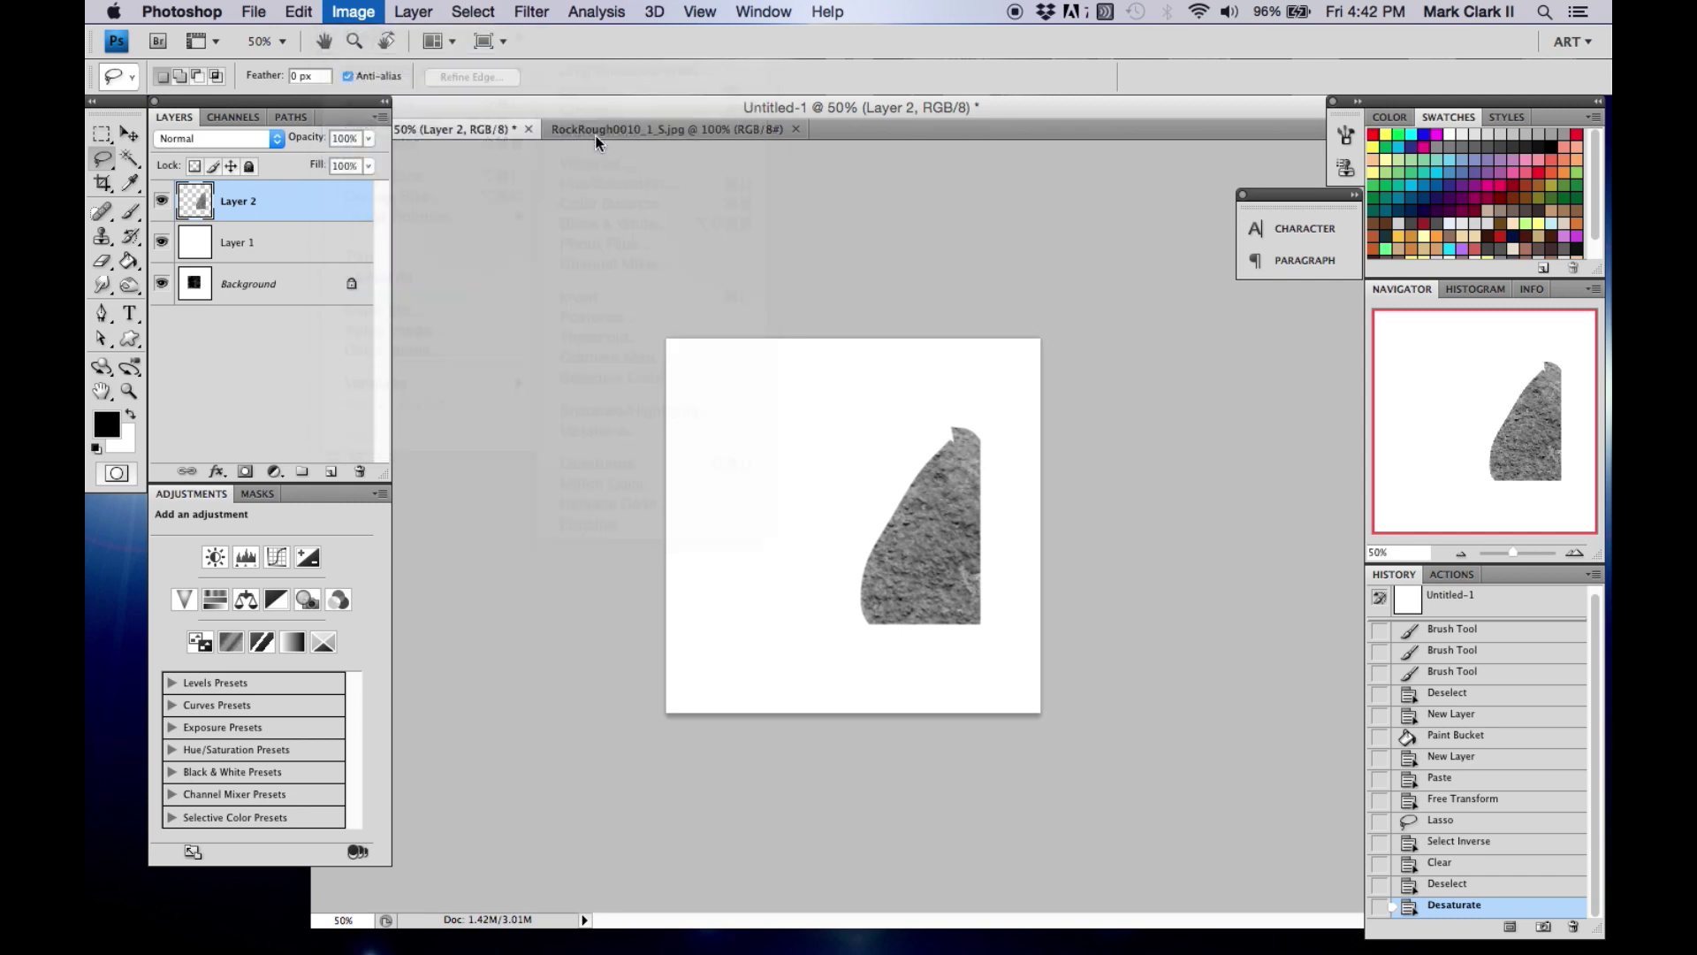
{"action": "left_click", "coordinate": [1310, 368]}
{"action": "left_click_drag", "start_coordinate": [1175, 368], "coordinate": [1297, 369]}
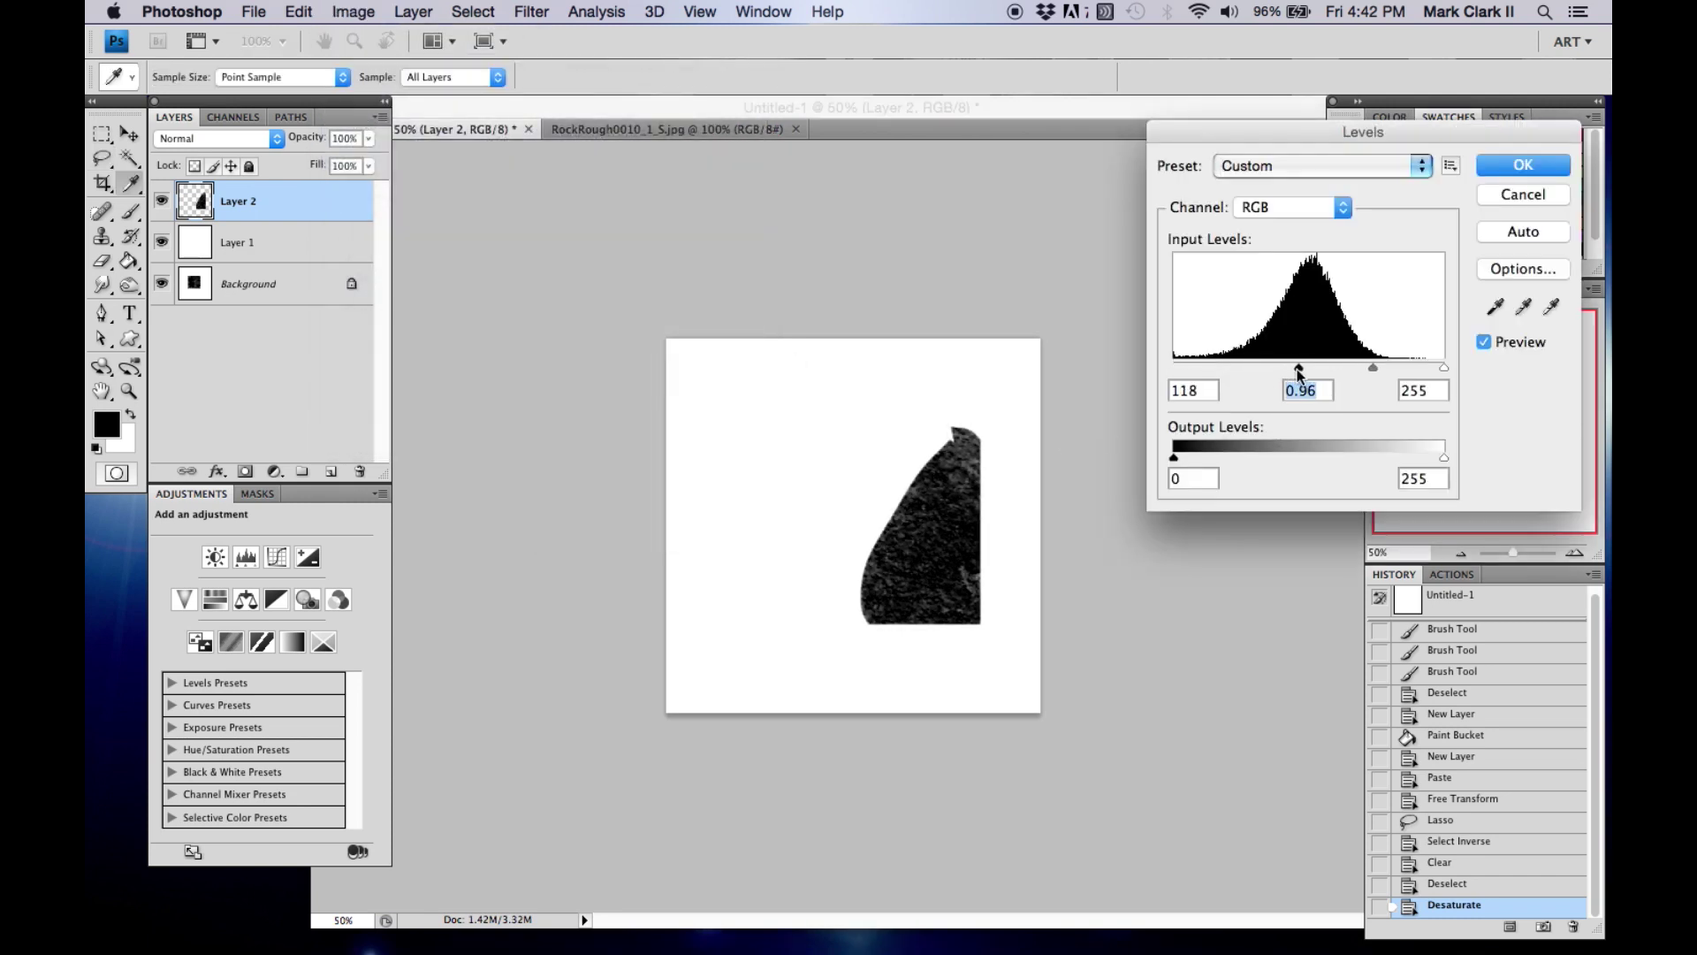
{"action": "left_click_drag", "start_coordinate": [1442, 368], "coordinate": [1327, 368]}
{"action": "left_click", "coordinate": [1524, 166]}
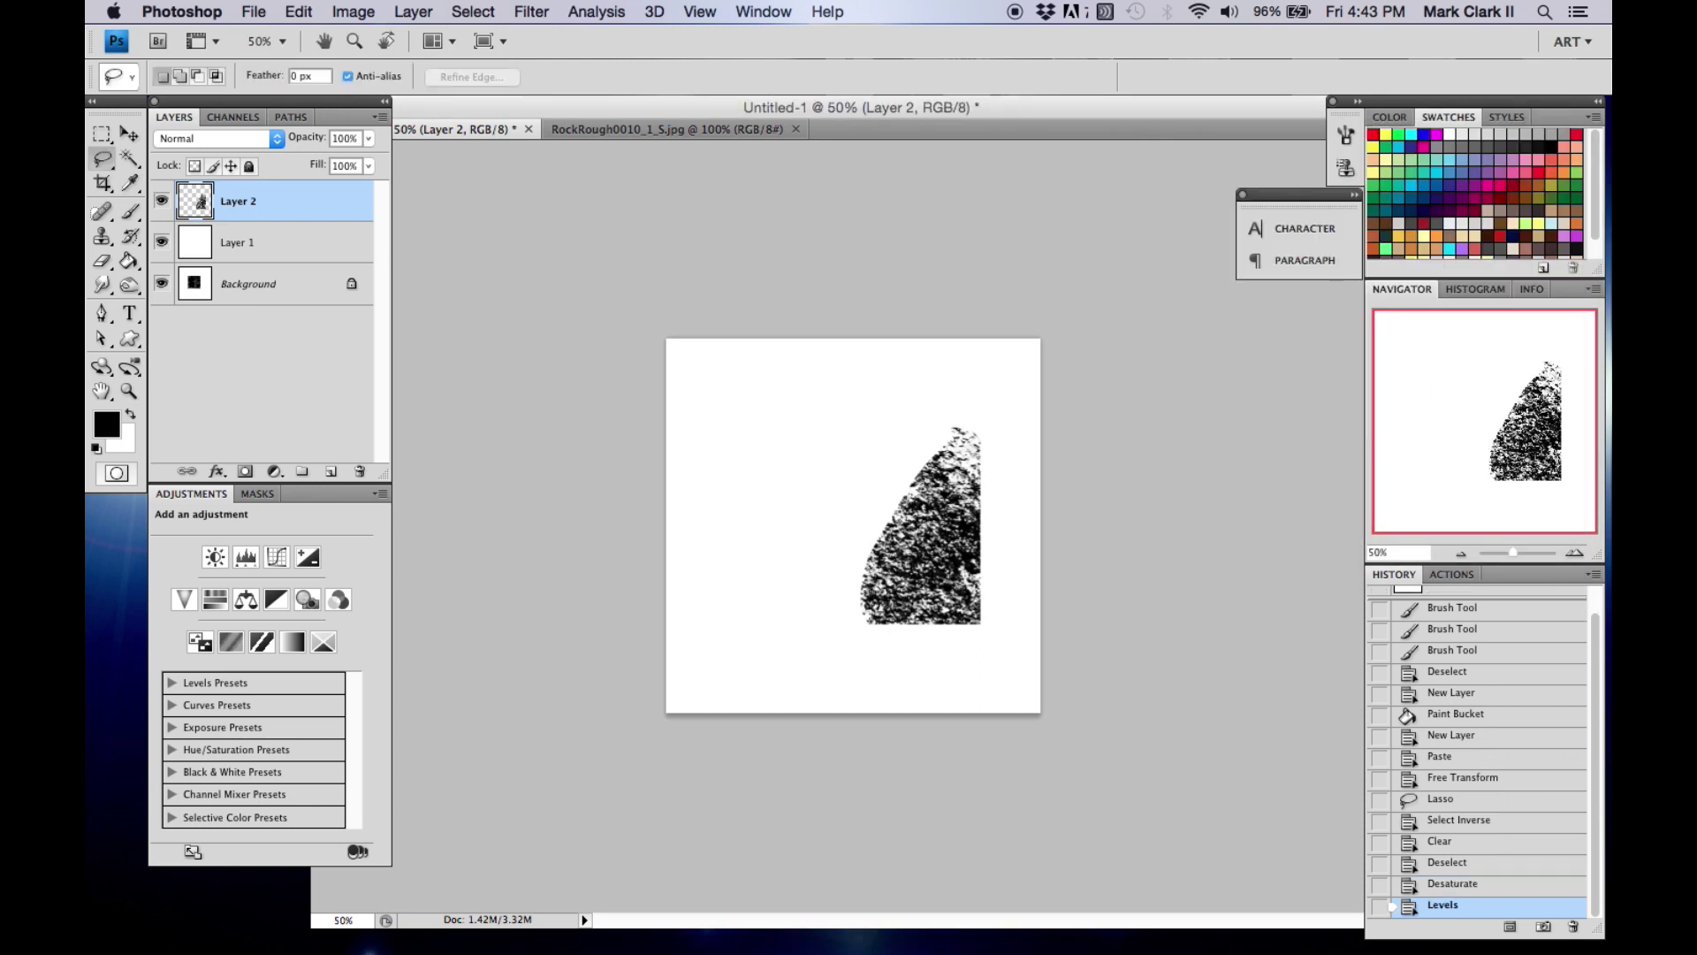
Erase the leftover rock strip and stray pixels beside the cut-out on Layer 2, and move the cut-out near the canvas centre
{"action": "key", "text": "v"}
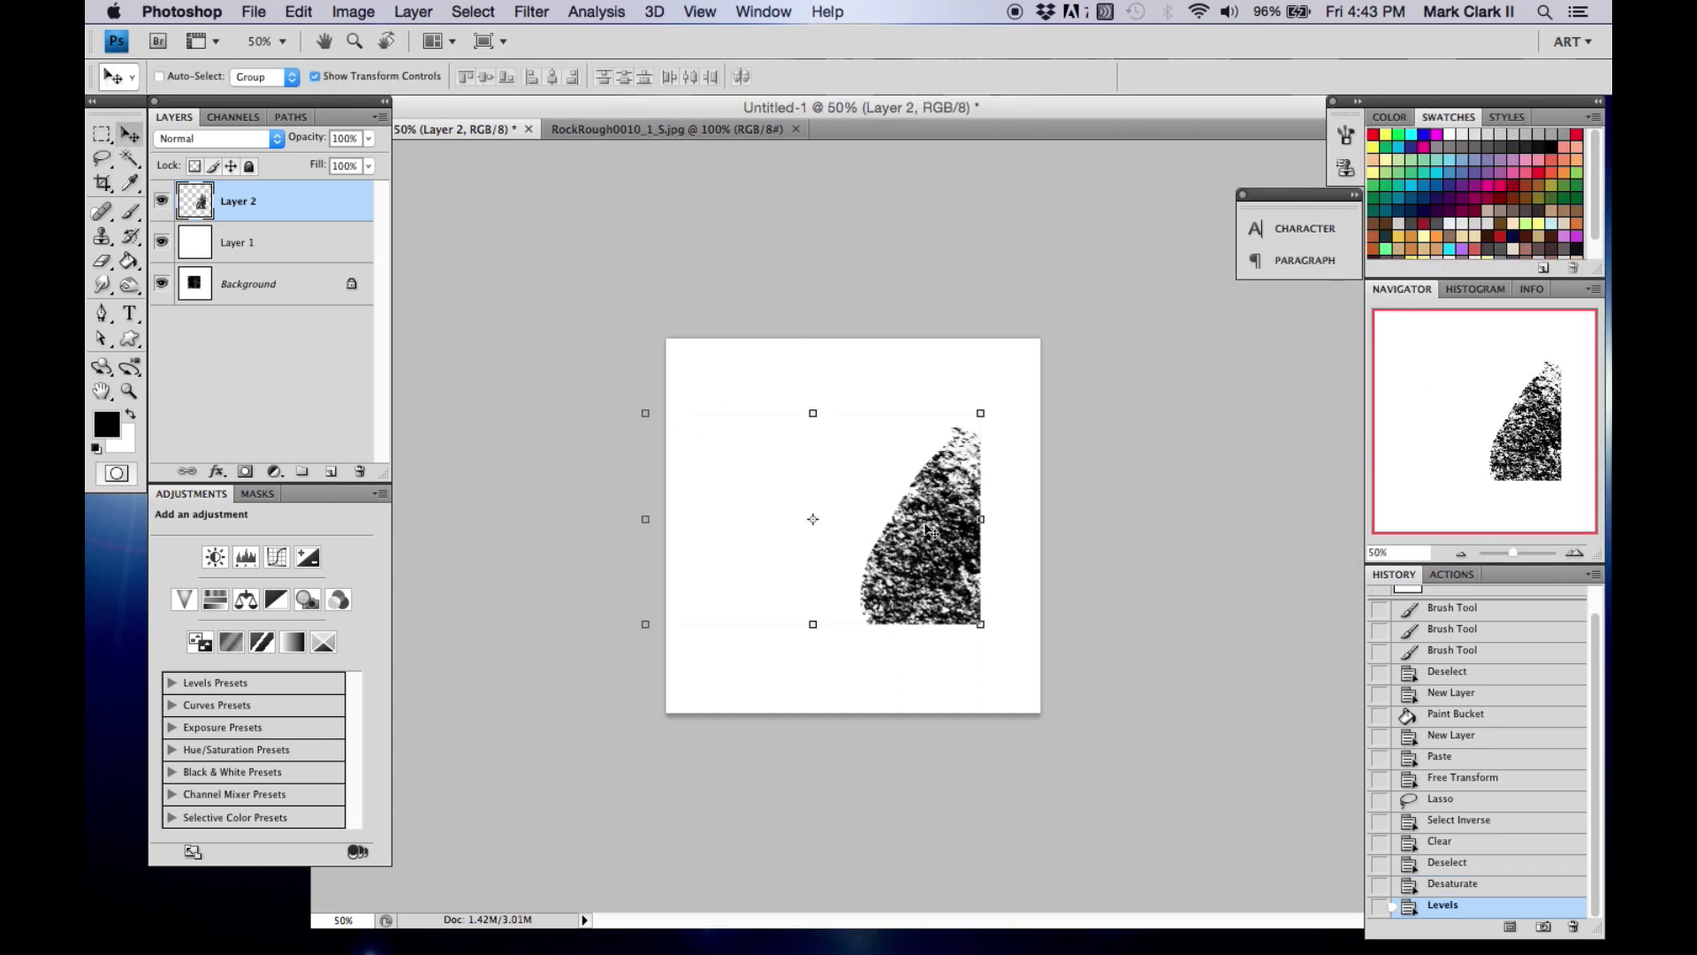
{"action": "left_click_drag", "start_coordinate": [895, 511], "coordinate": [946, 488]}
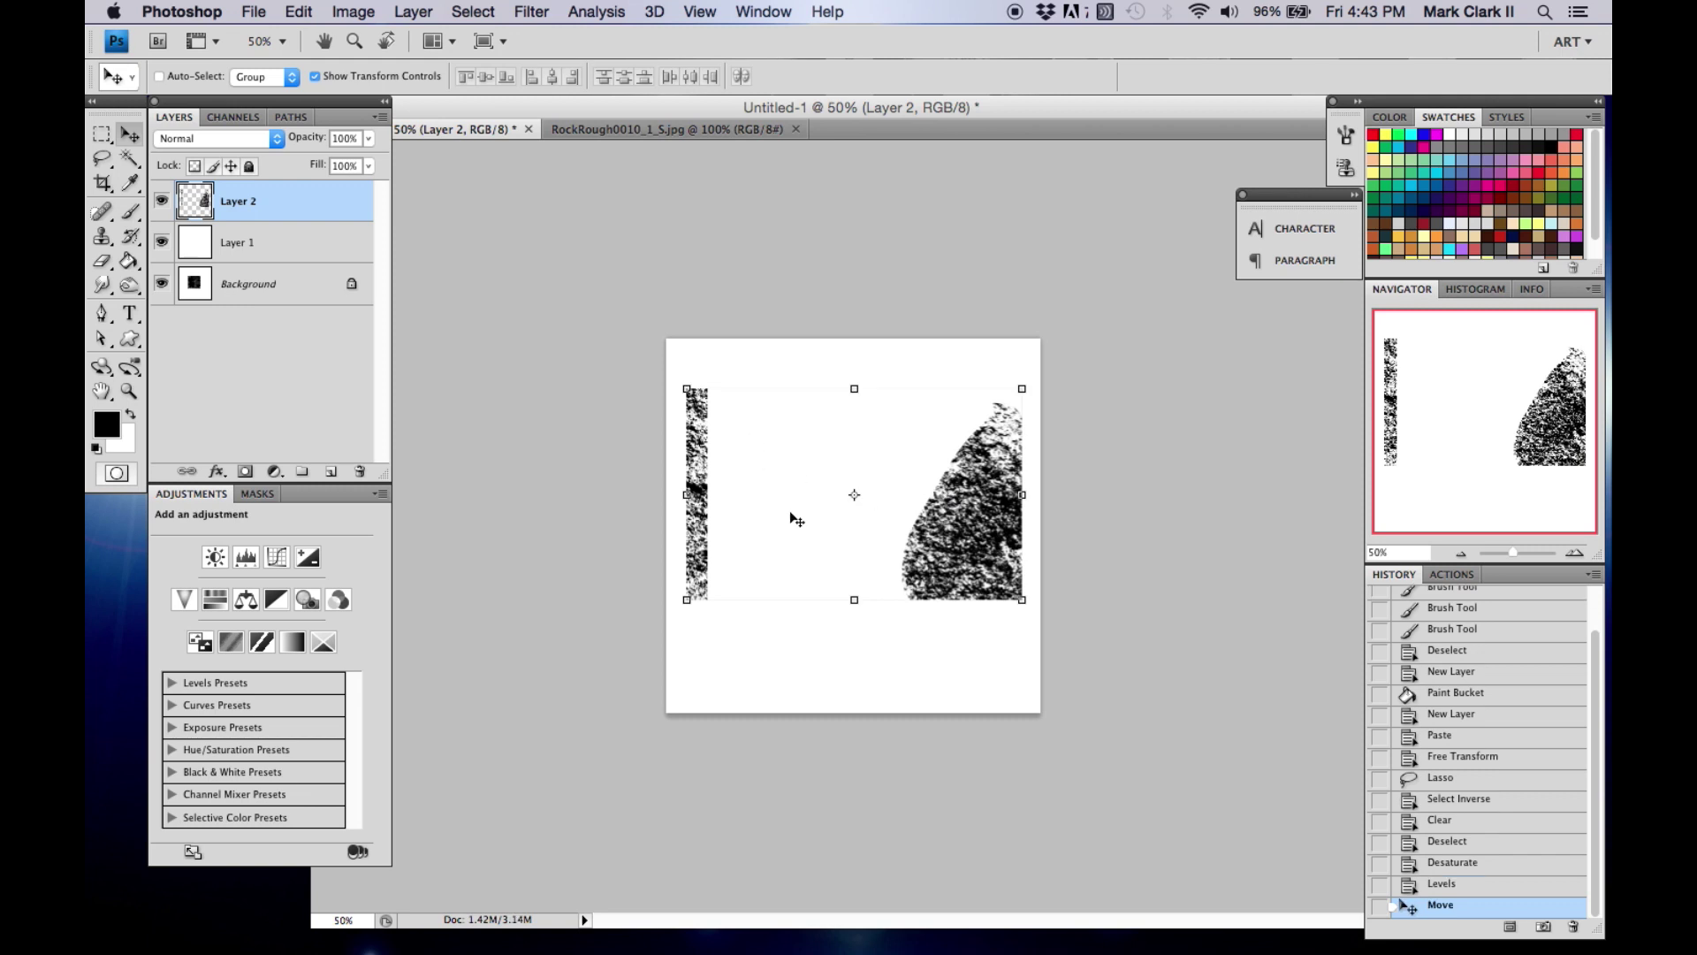
{"action": "key", "text": "e"}
{"action": "mouse_move", "coordinate": [686, 512]}
{"action": "left_mouse_down"}
{"action": "mouse_move", "coordinate": [704, 541]}
{"action": "mouse_move", "coordinate": [666, 598]}
{"action": "left_mouse_up"}
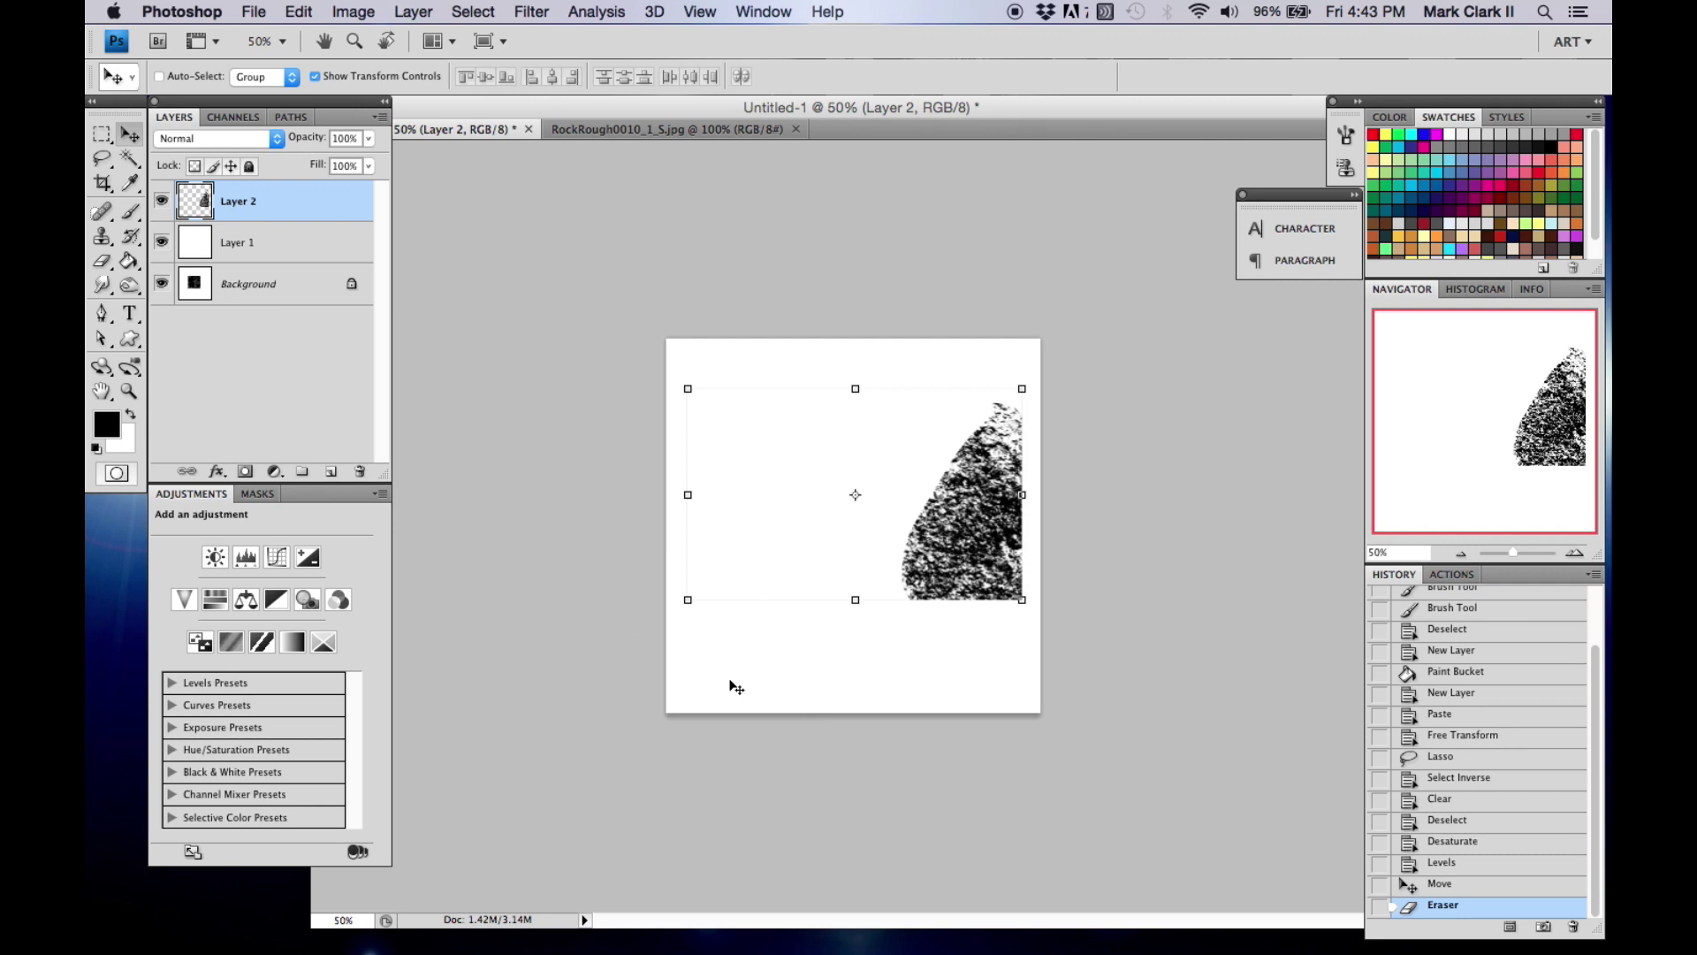
{"action": "key", "text": "e"}
{"action": "mouse_move", "coordinate": [908, 379]}
{"action": "left_mouse_down"}
{"action": "mouse_move", "coordinate": [840, 379]}
{"action": "mouse_move", "coordinate": [739, 492]}
{"action": "mouse_move", "coordinate": [744, 700]}
{"action": "left_mouse_up"}
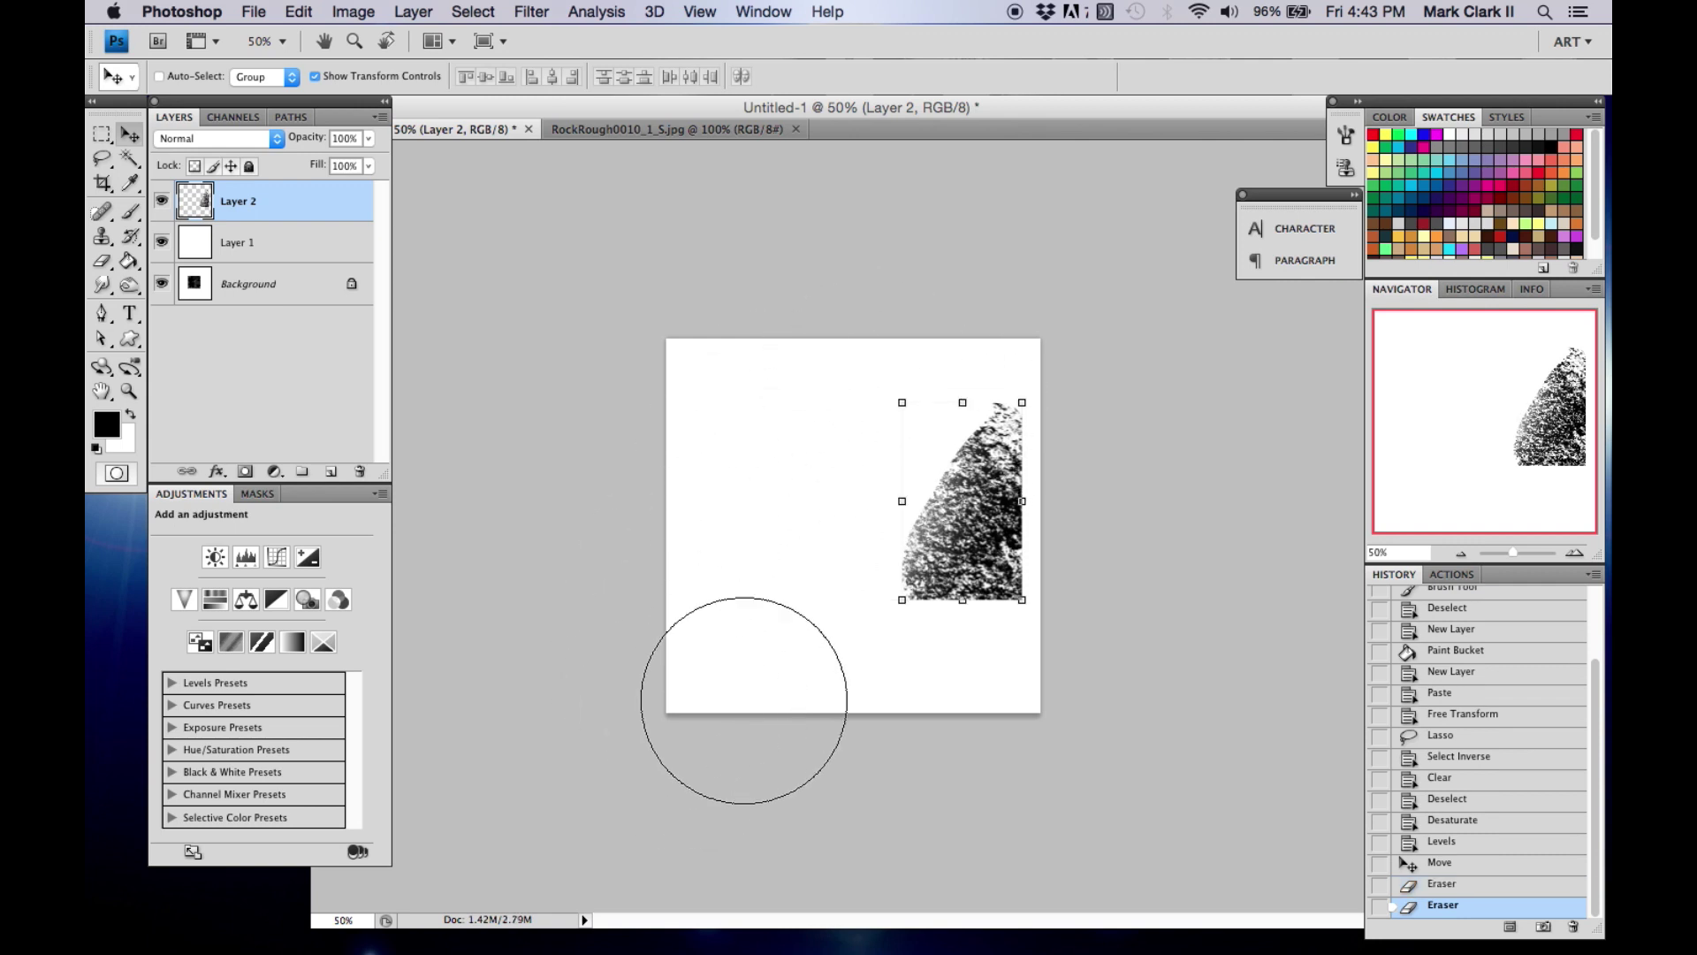
{"action": "left_click_drag", "start_coordinate": [991, 531], "coordinate": [875, 500]}
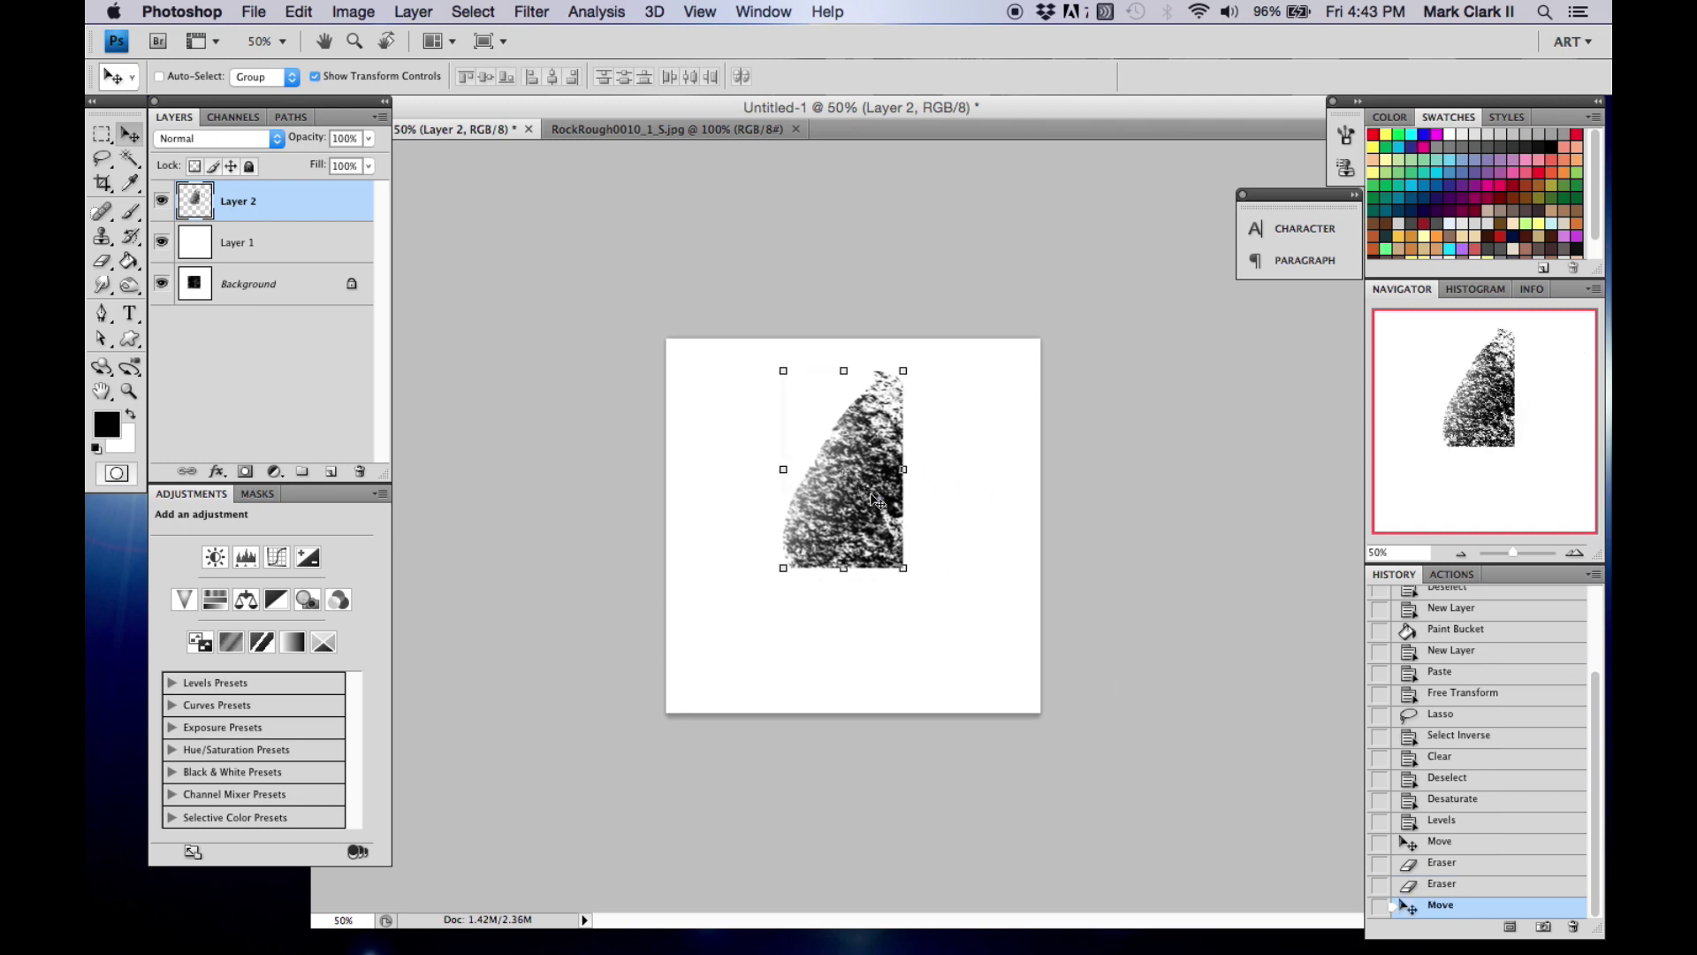
{"action": "left_click_drag", "start_coordinate": [879, 524], "coordinate": [822, 570]}
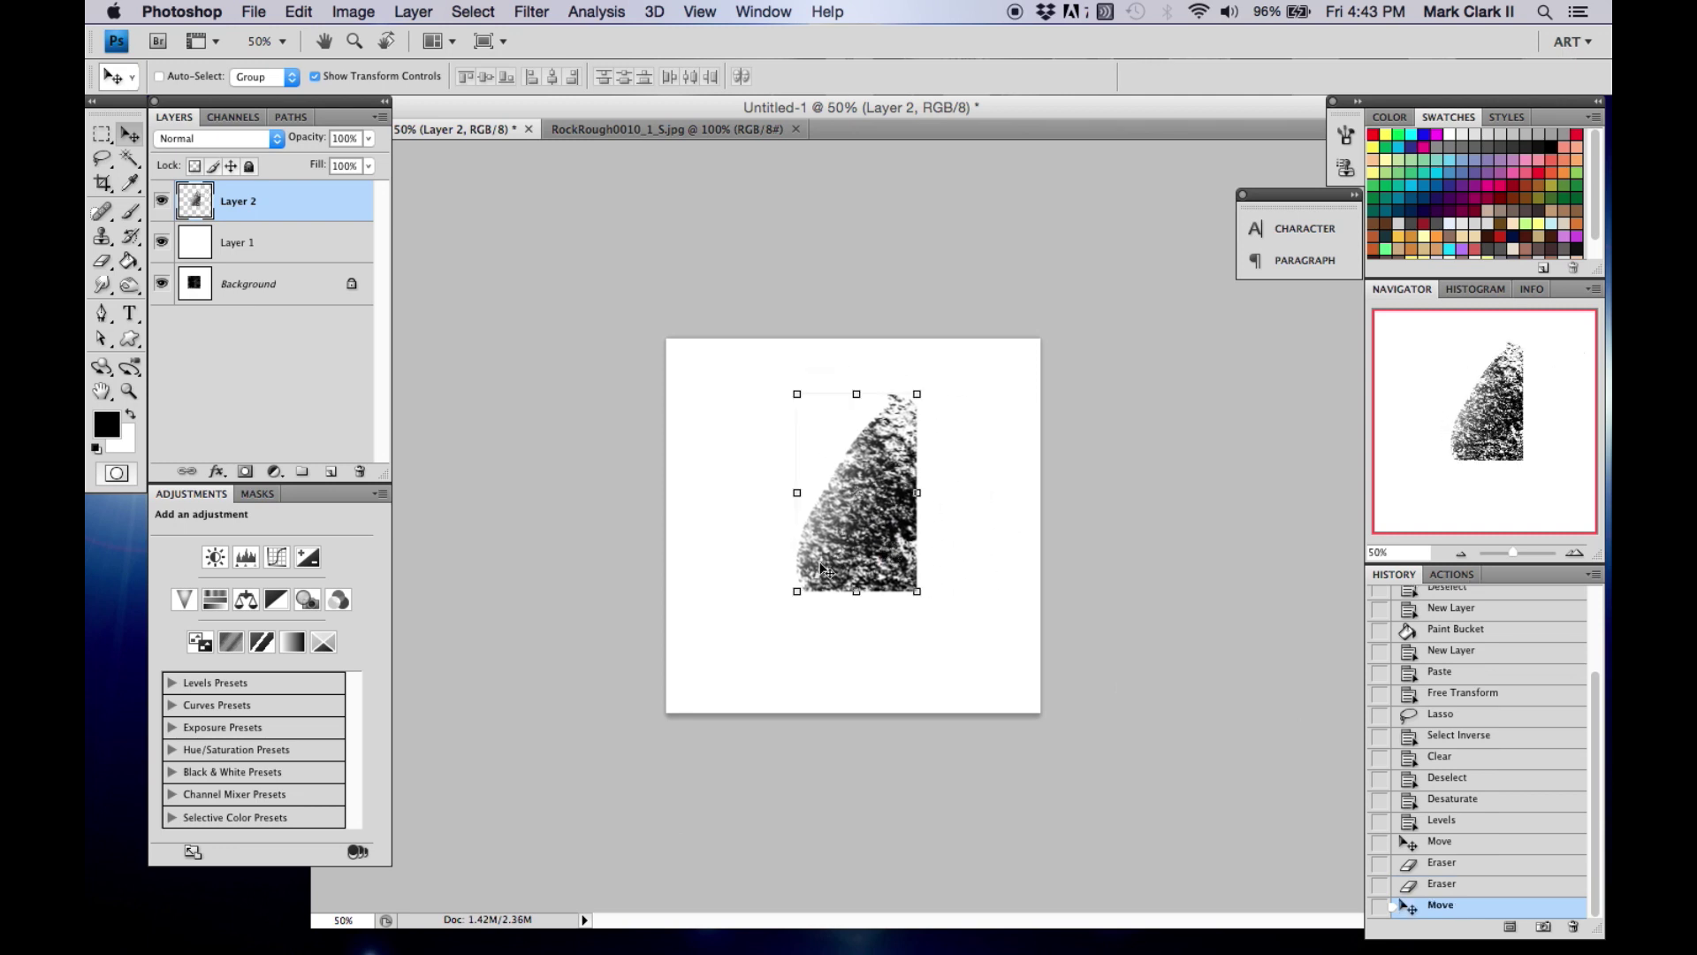
Define a brush preset from the rock cut-out and enter a brush name beginning with "textur"
{"action": "left_click", "coordinate": [352, 13]}
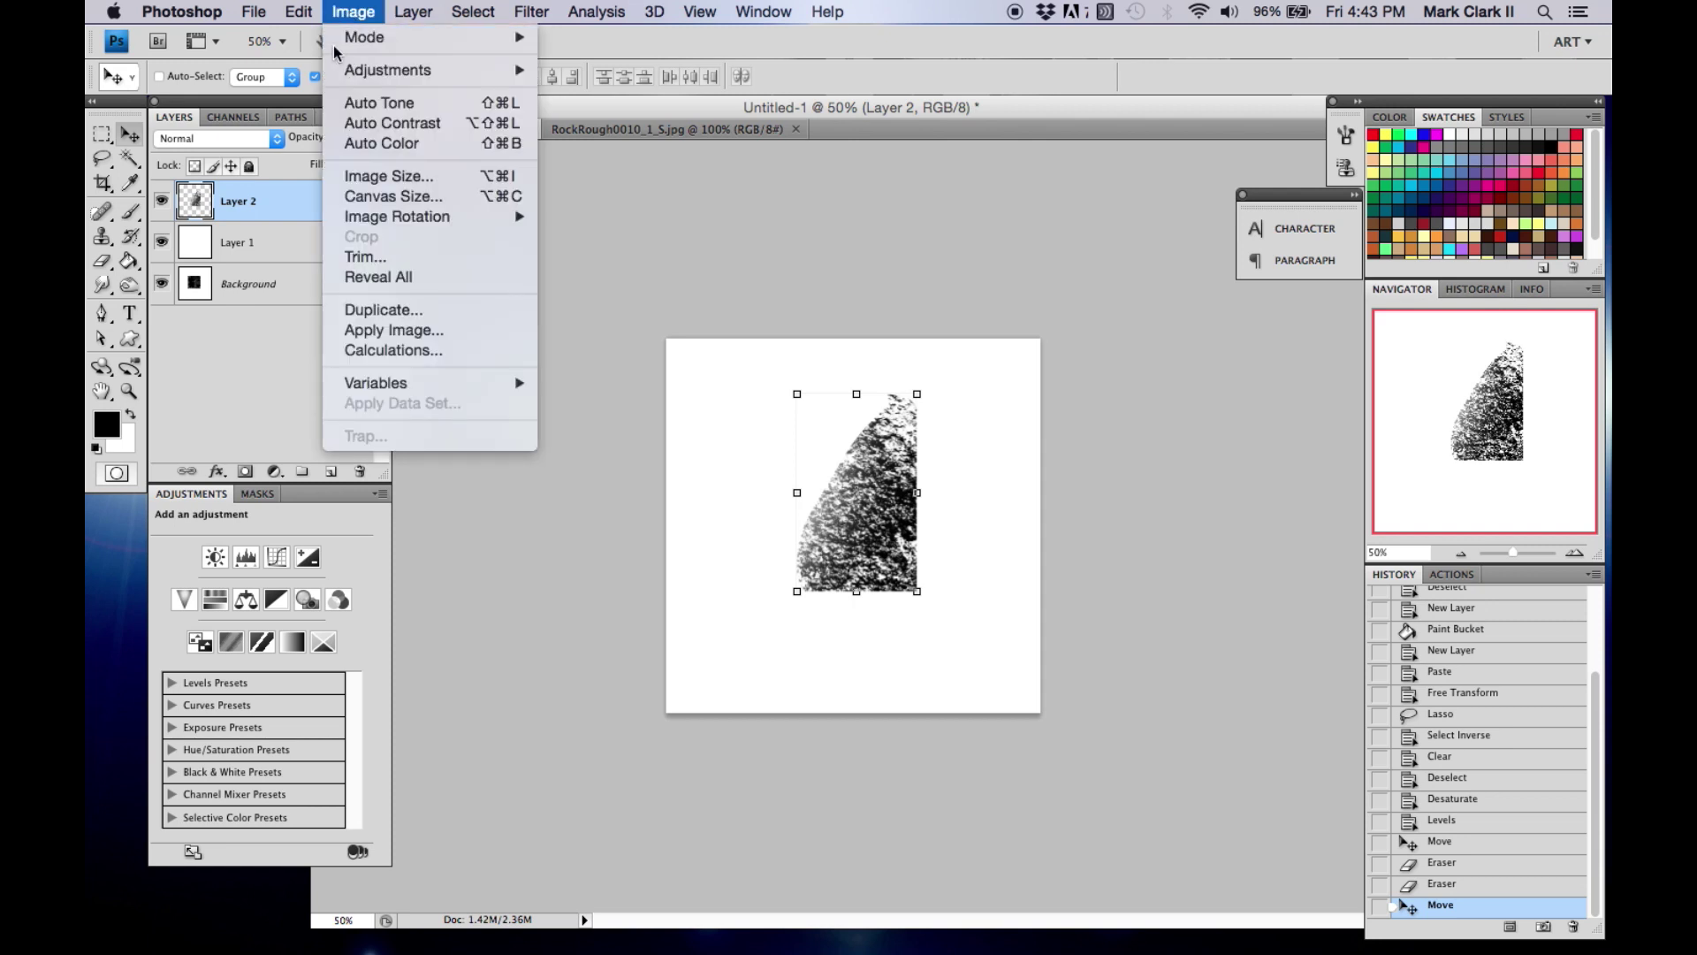
{"action": "mouse_move", "coordinate": [299, 12]}
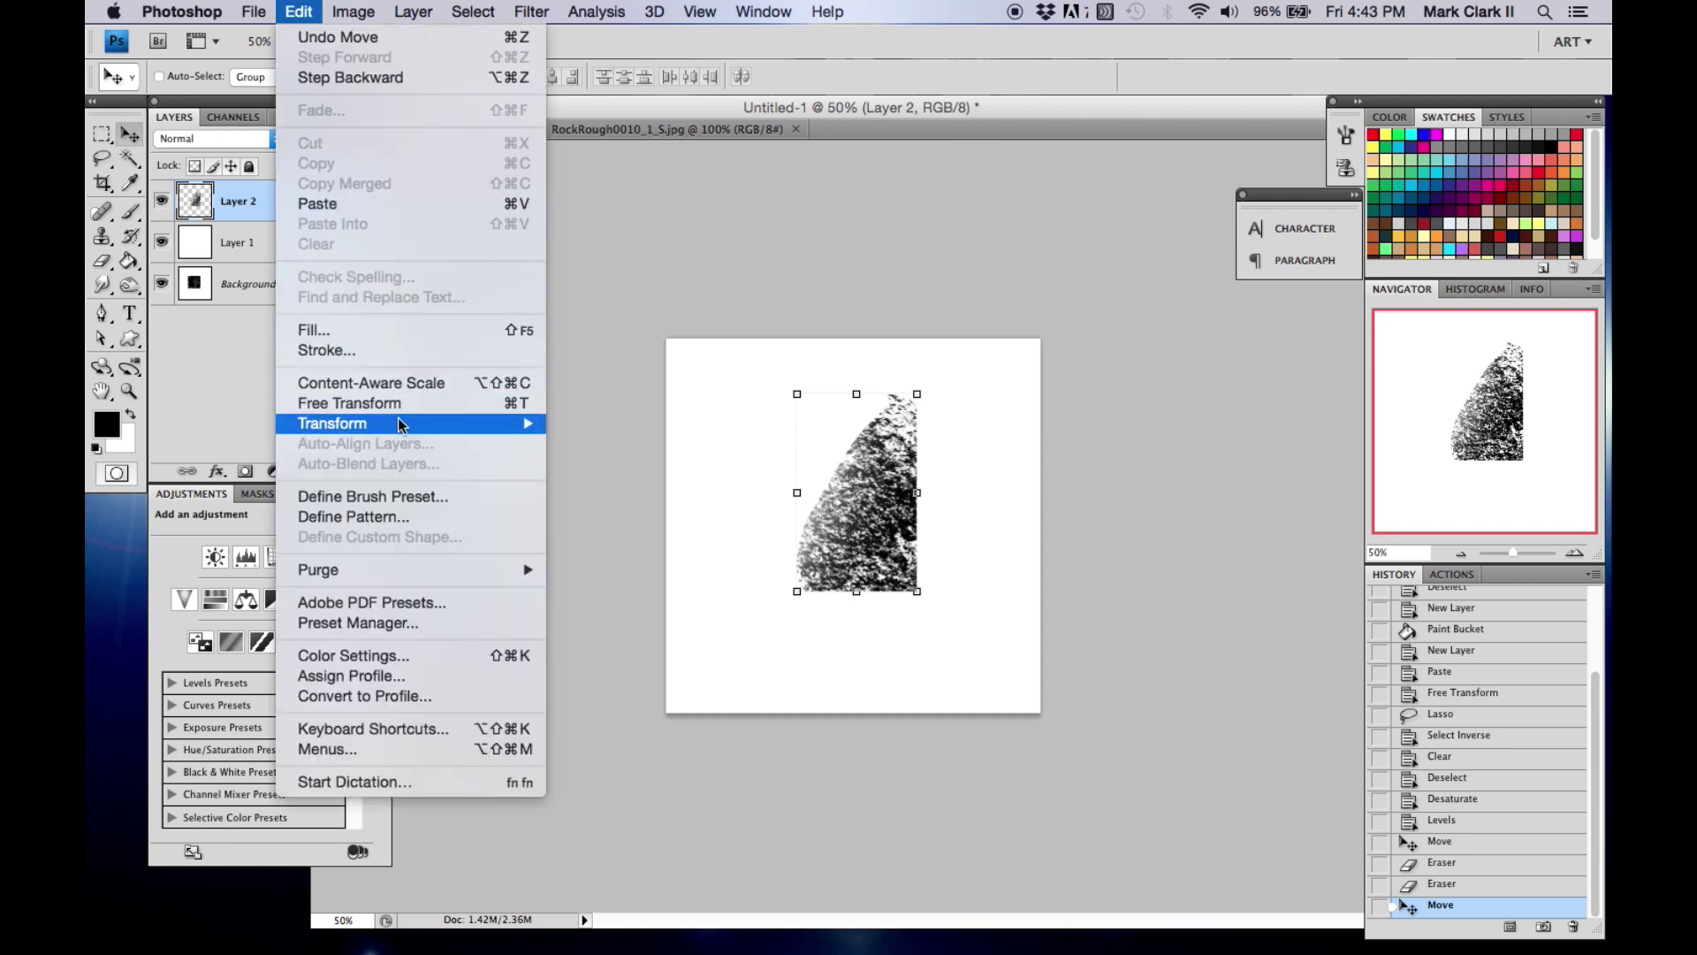
{"action": "left_click", "coordinate": [427, 504]}
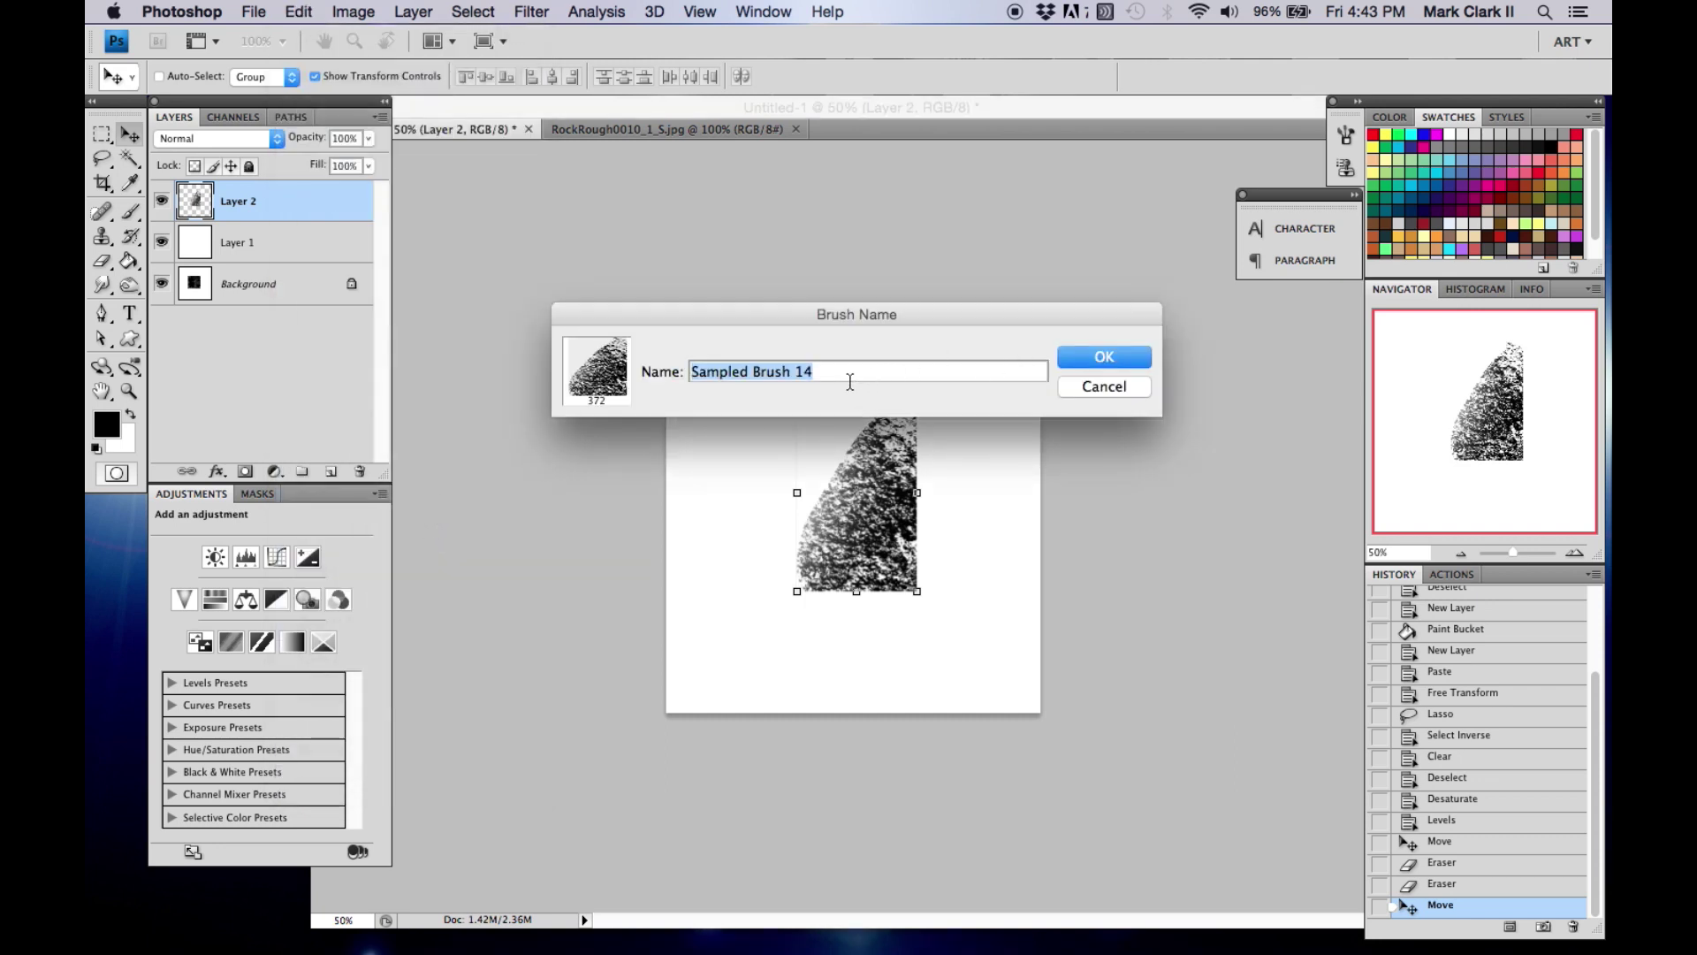
{"action": "left_click_drag", "start_coordinate": [794, 369], "coordinate": [693, 371]}
{"action": "type", "text": "textur"}
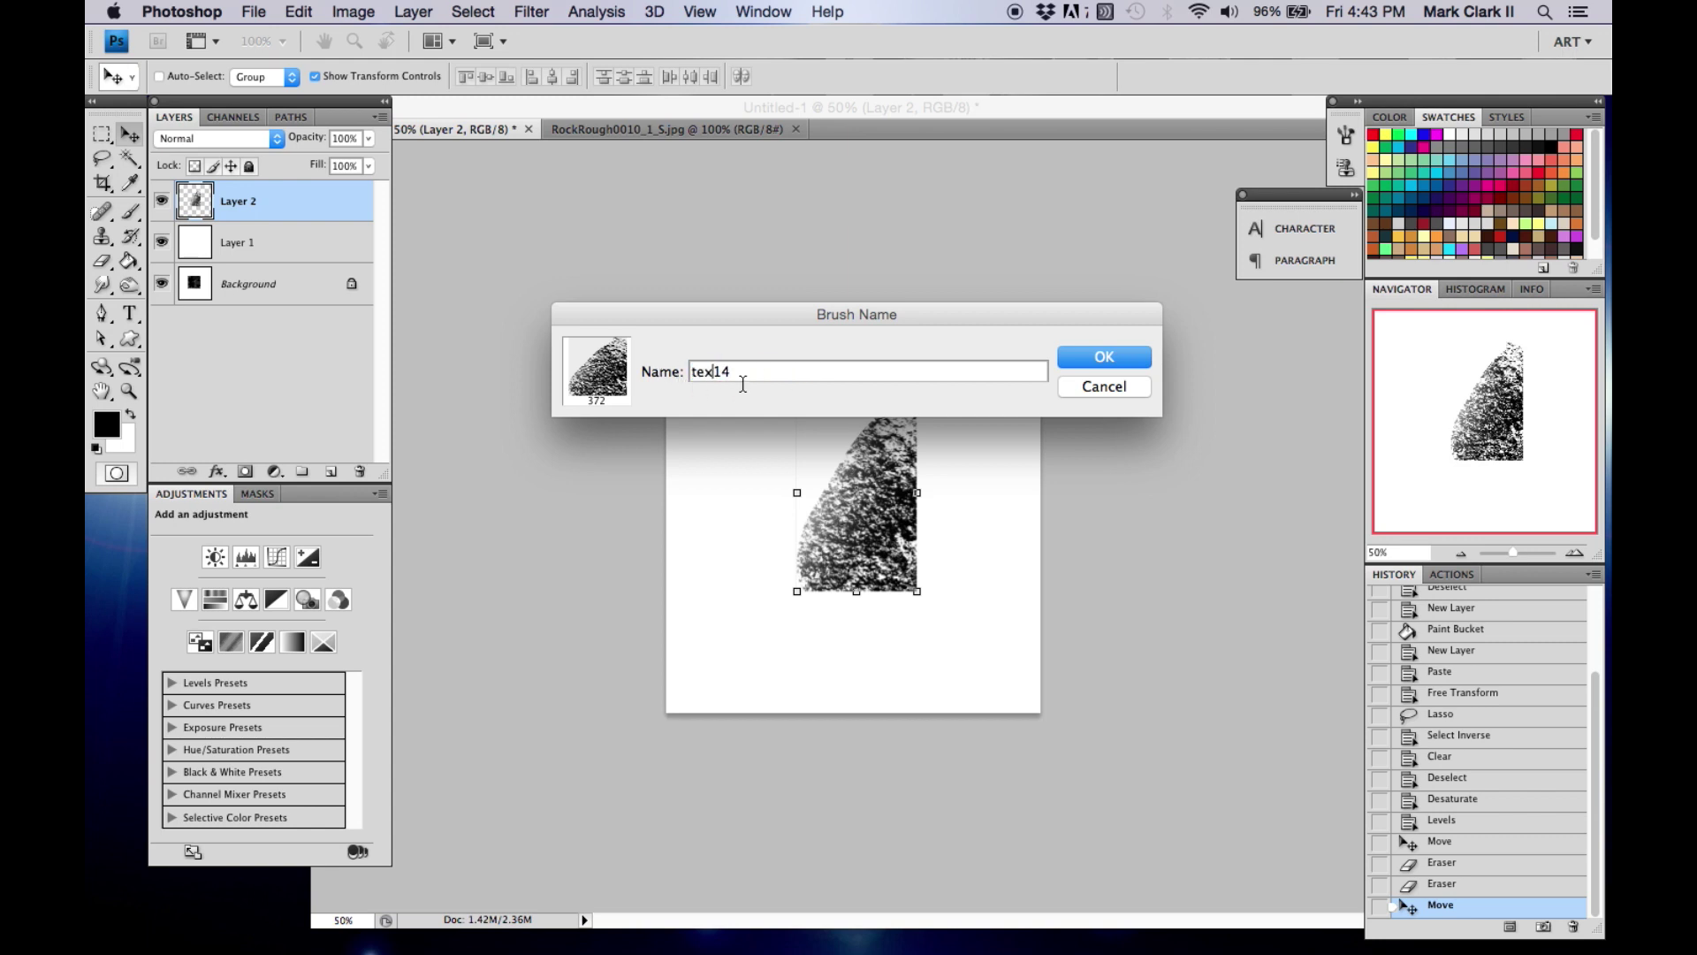